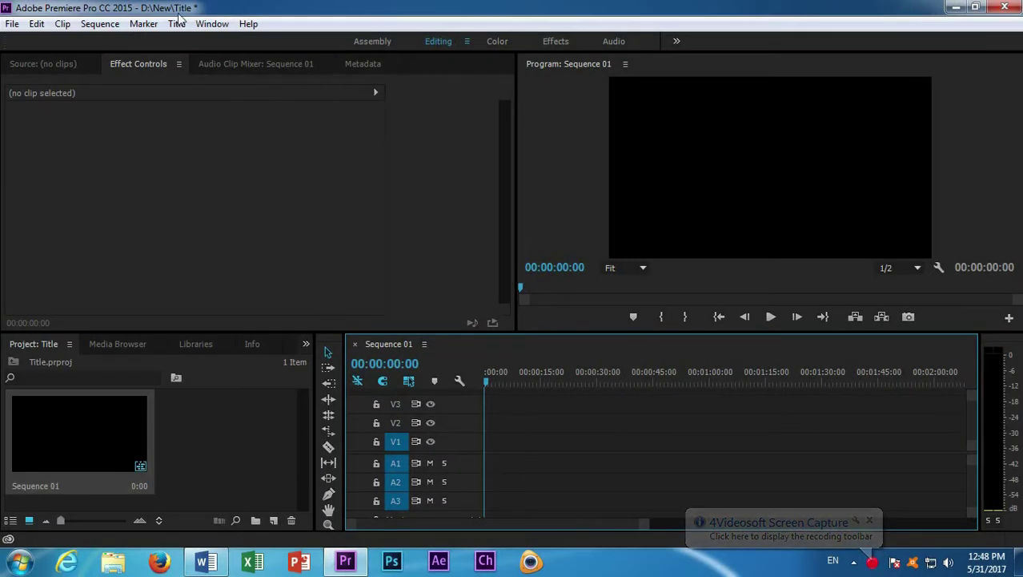
Start a new Default Roll title and begin renaming it 'Title left to Right'.
left_click(176, 25)
mouse_move(201, 66)
left_click(428, 81)
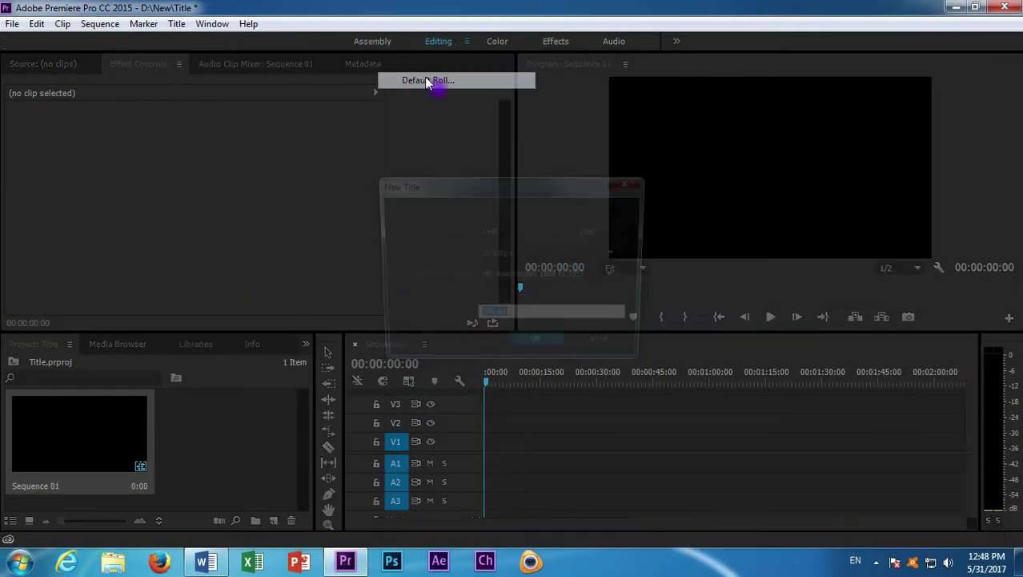
triple_click(521, 315)
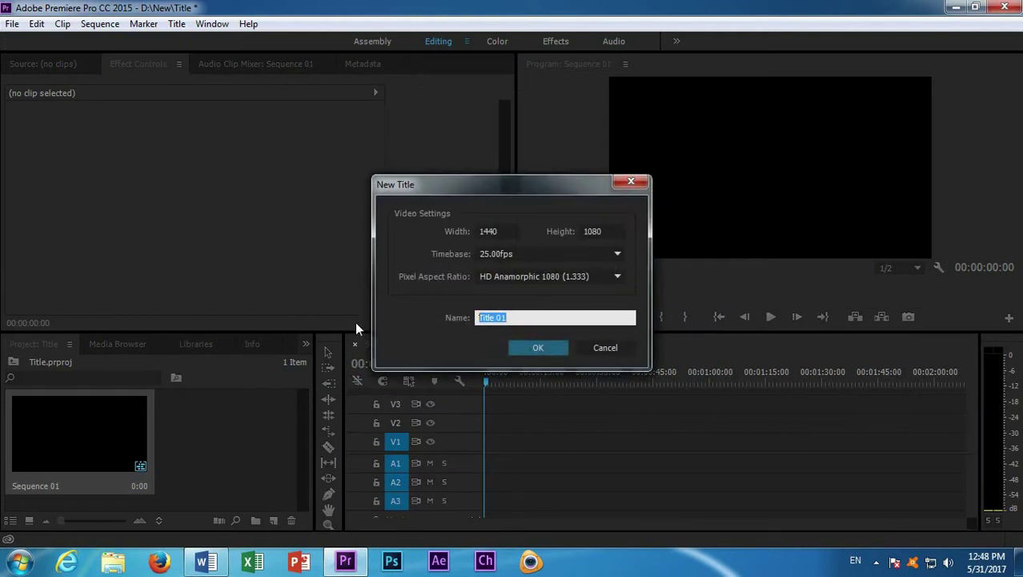
type("T")
Create the title and set its motion to Crawl Left, ending off screen.
key("Return")
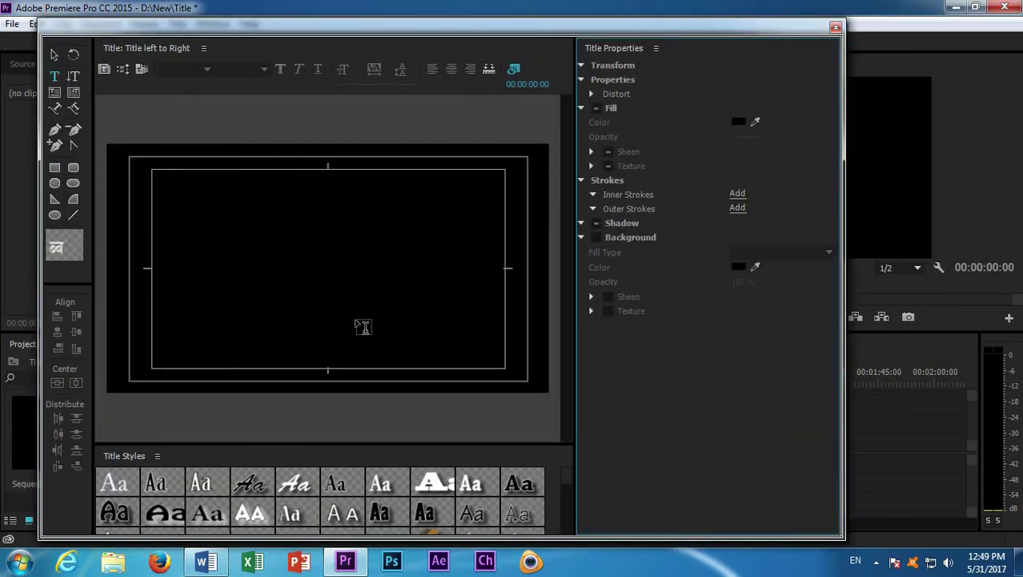
left_click(121, 70)
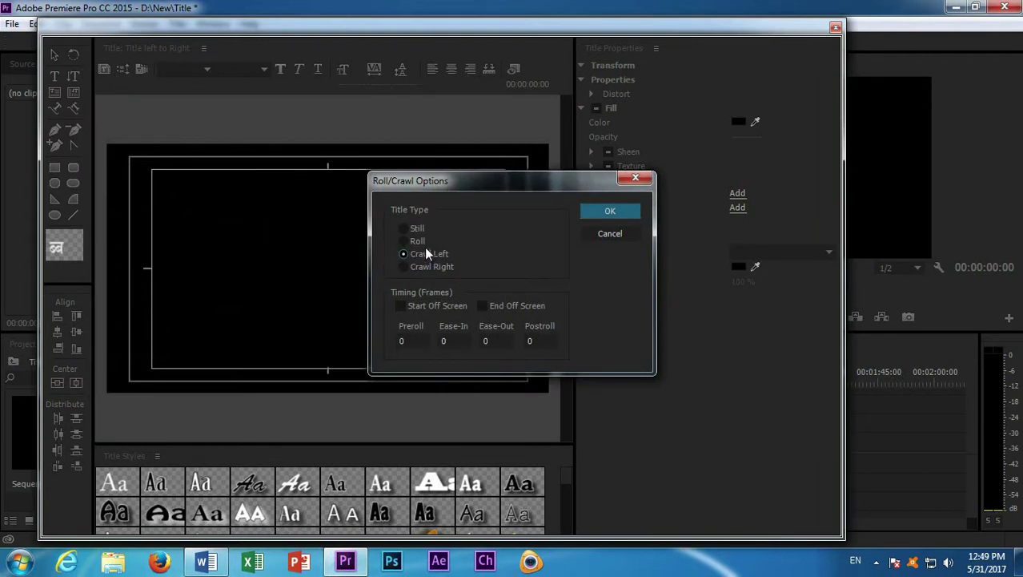
left_click(494, 312)
left_click(610, 211)
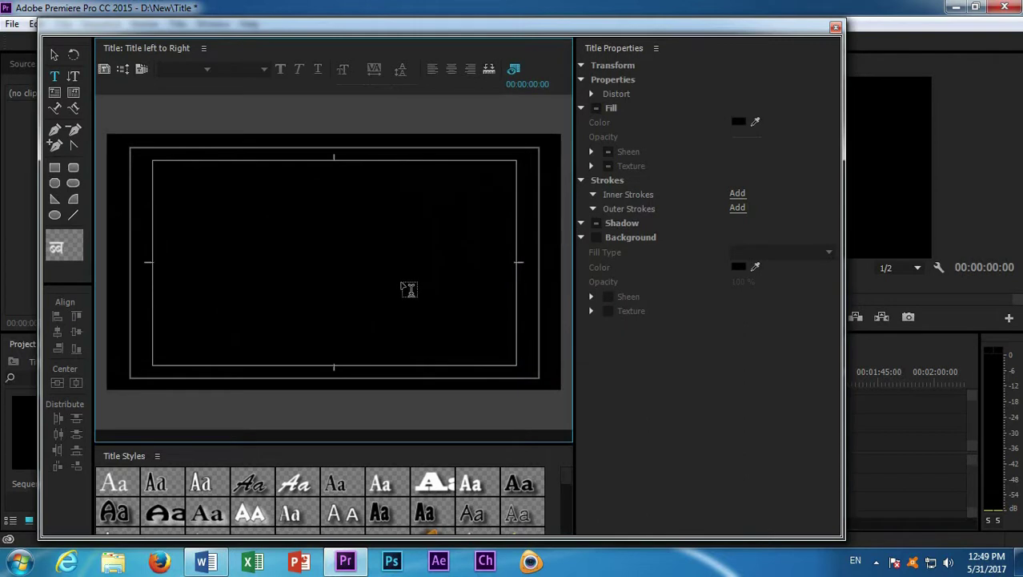
left_click(55, 75)
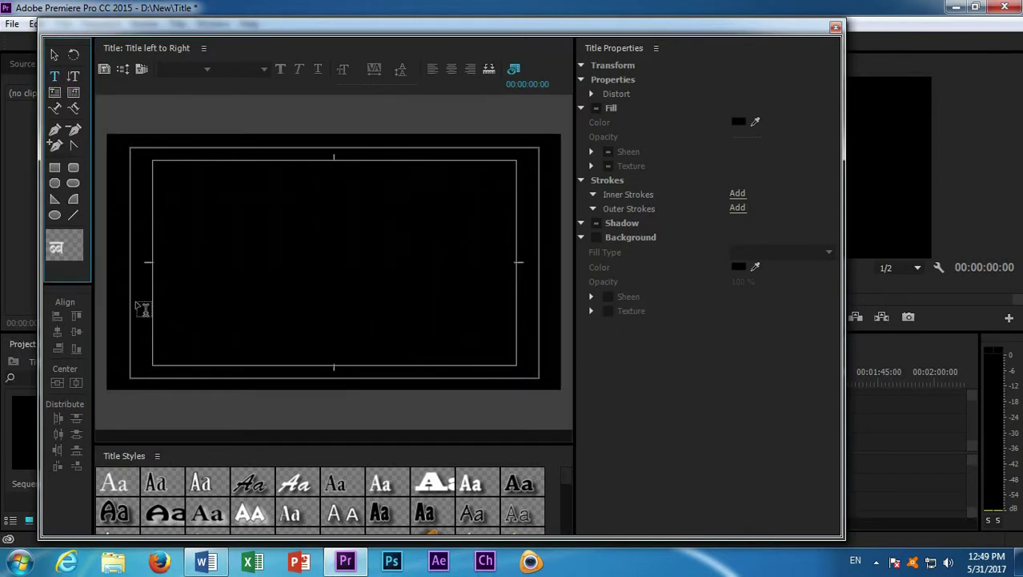
Draw a wide text box and size it to 2141.3 × 192, low in the frame at Y 872.
left_click_drag(105, 295, 439, 364)
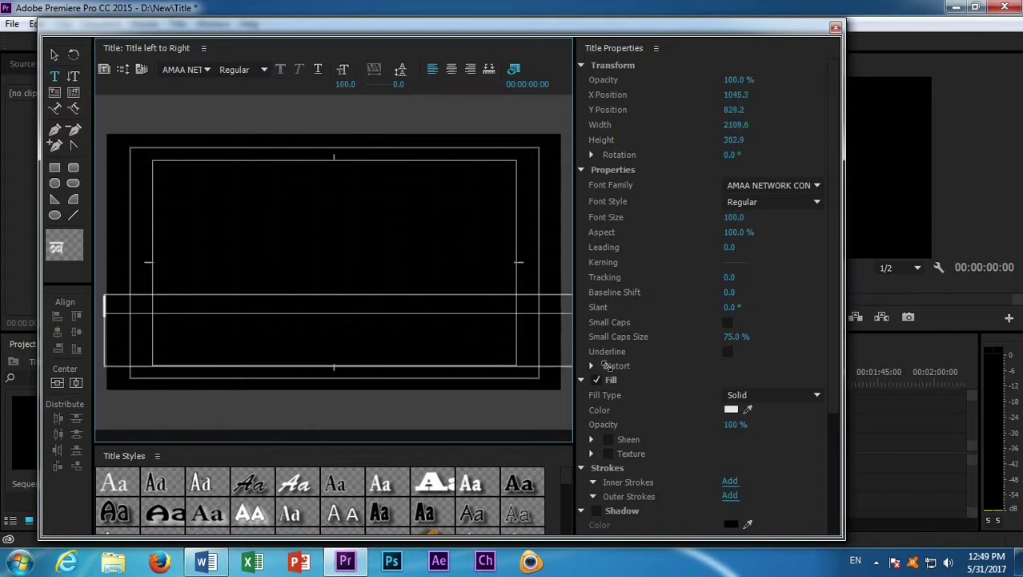
left_click_drag(440, 365, 564, 370)
left_click(54, 55)
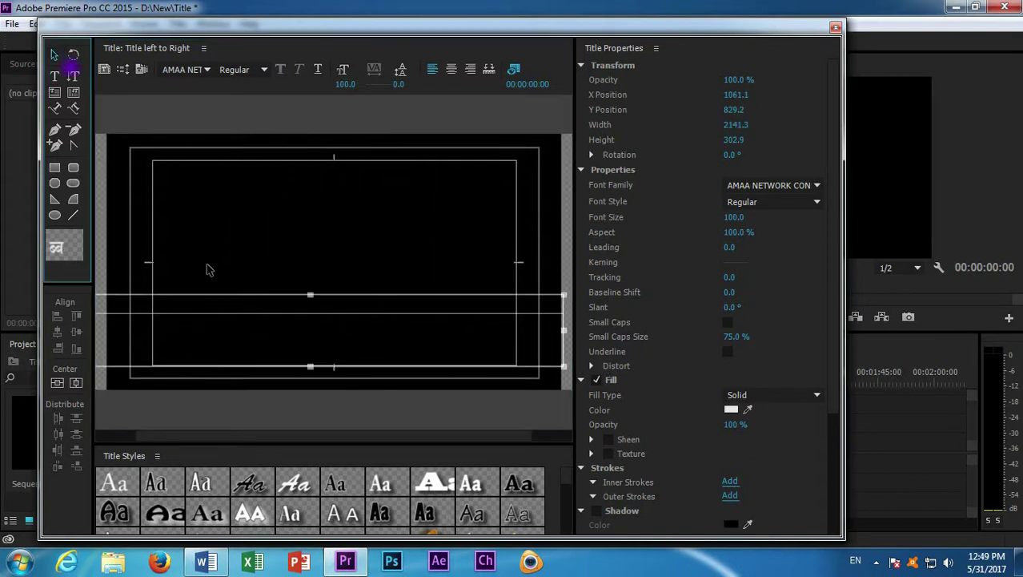
left_click_drag(181, 302, 259, 303)
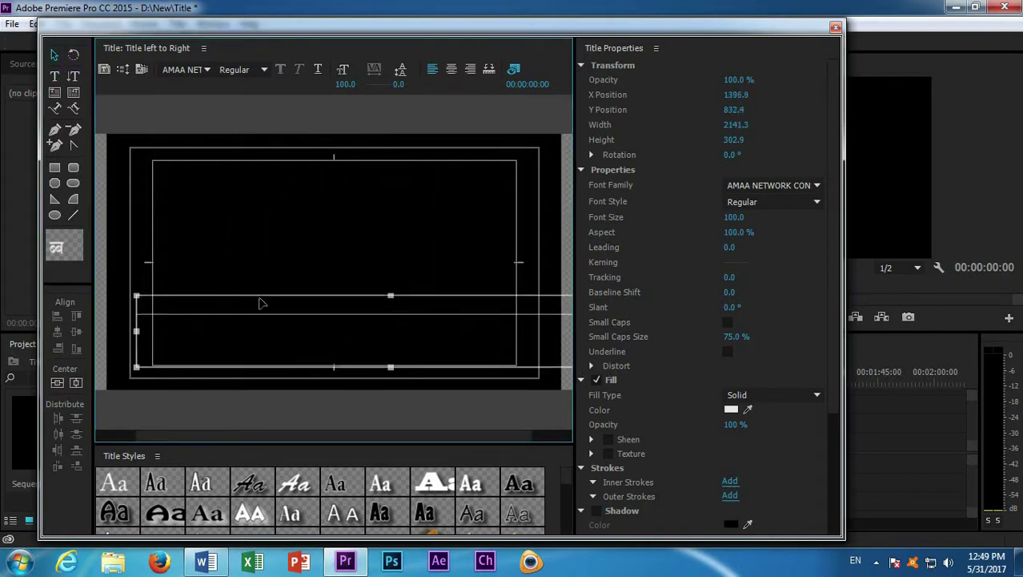
key("ctrl+z")
left_click_drag(349, 364, 356, 339)
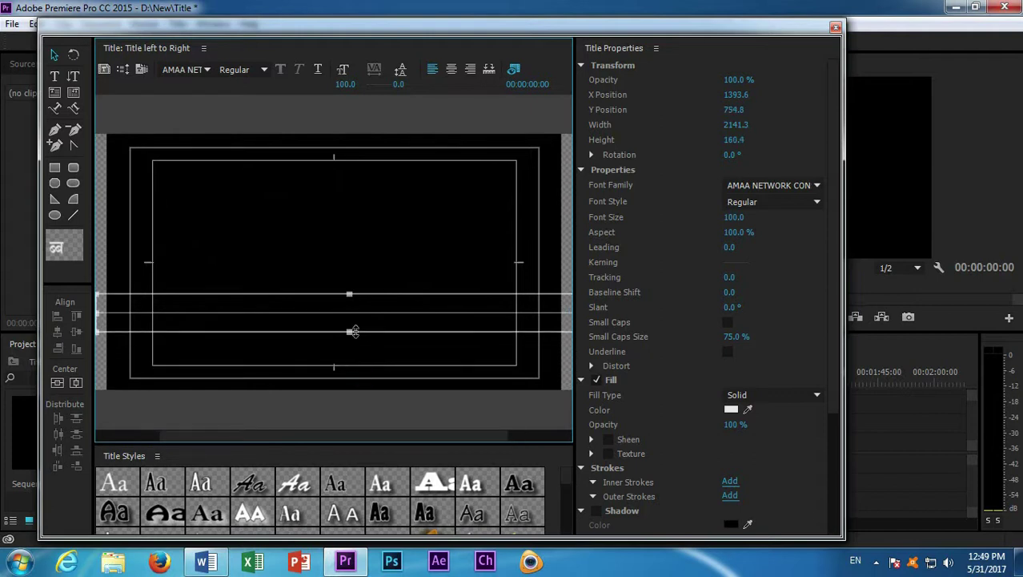
left_click_drag(298, 311, 353, 335)
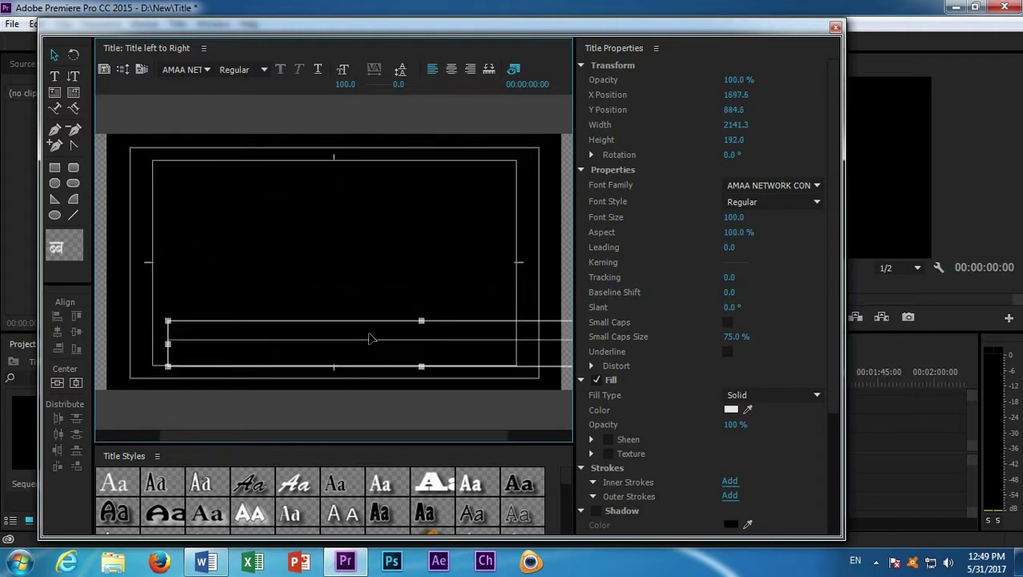
left_click_drag(354, 334, 358, 333)
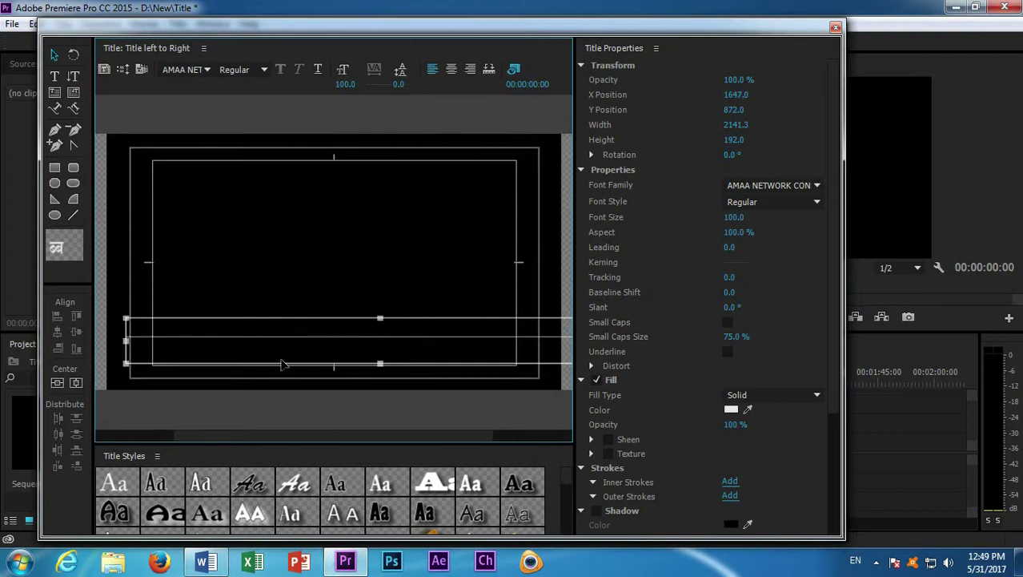
left_click(207, 561)
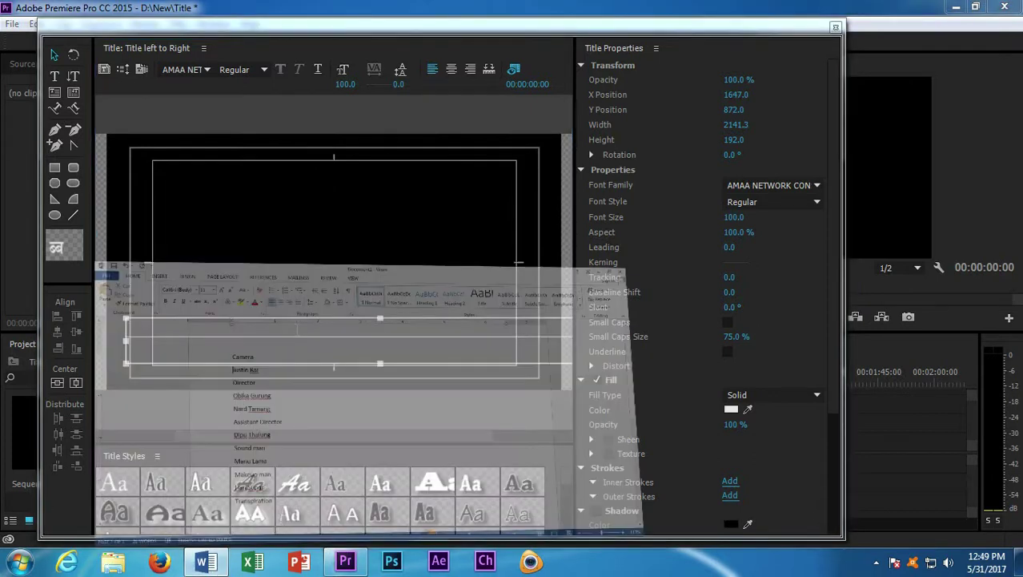
Copy 'Camera' from the Word credits list and insert it into the title's text box.
double_click(306, 192)
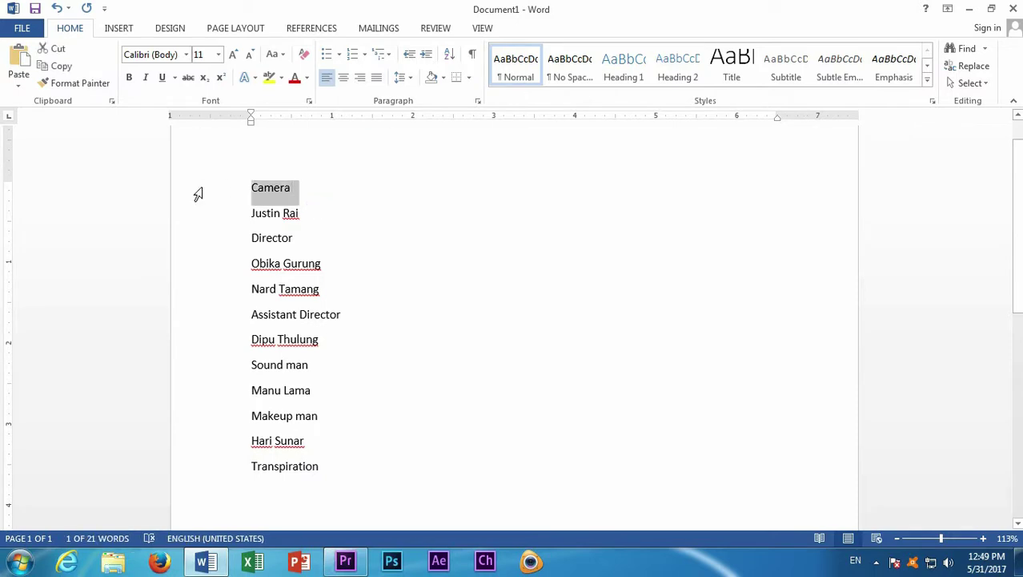
left_click(347, 561)
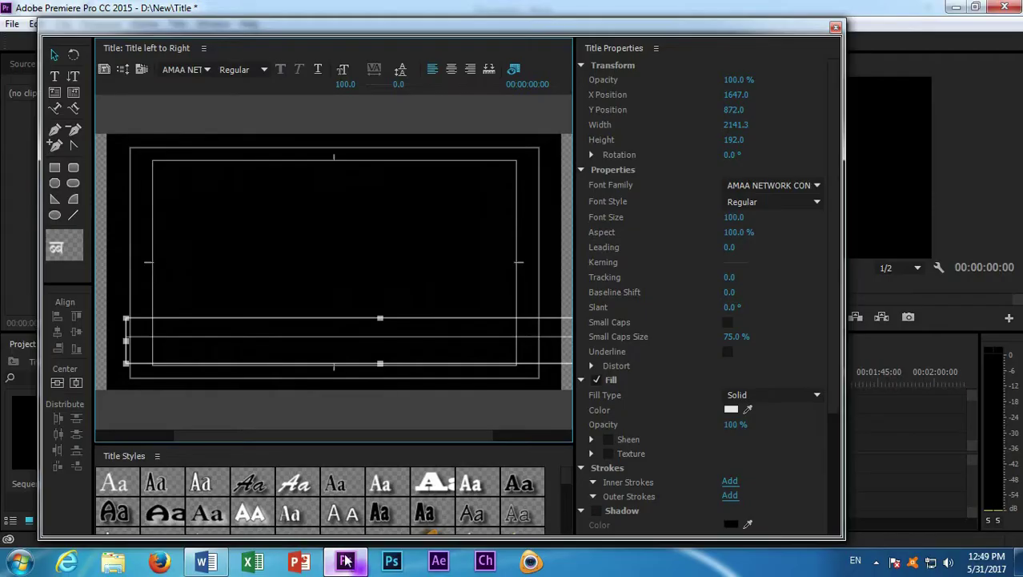
left_click(54, 75)
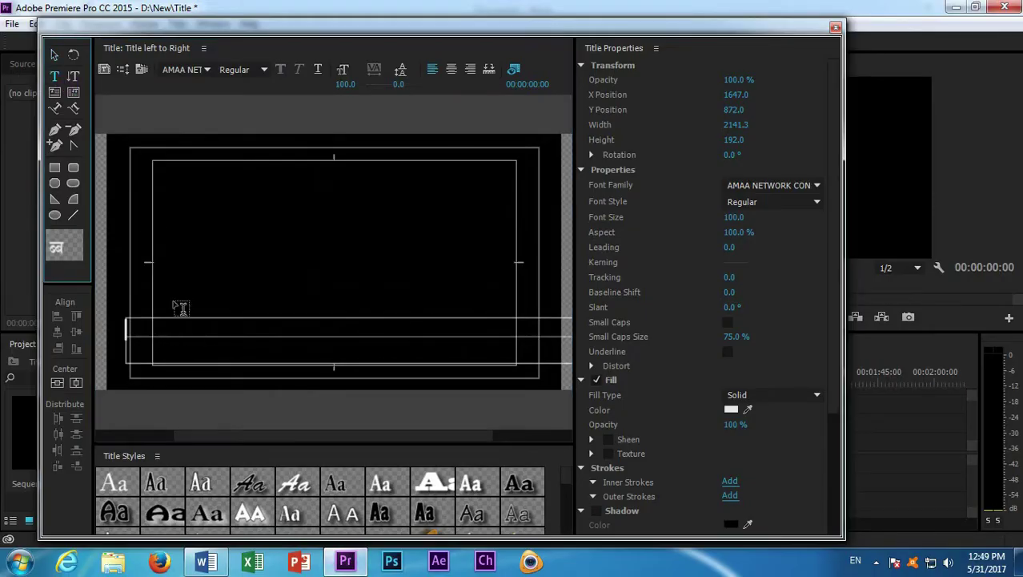
left_click(136, 327)
type("Isera")
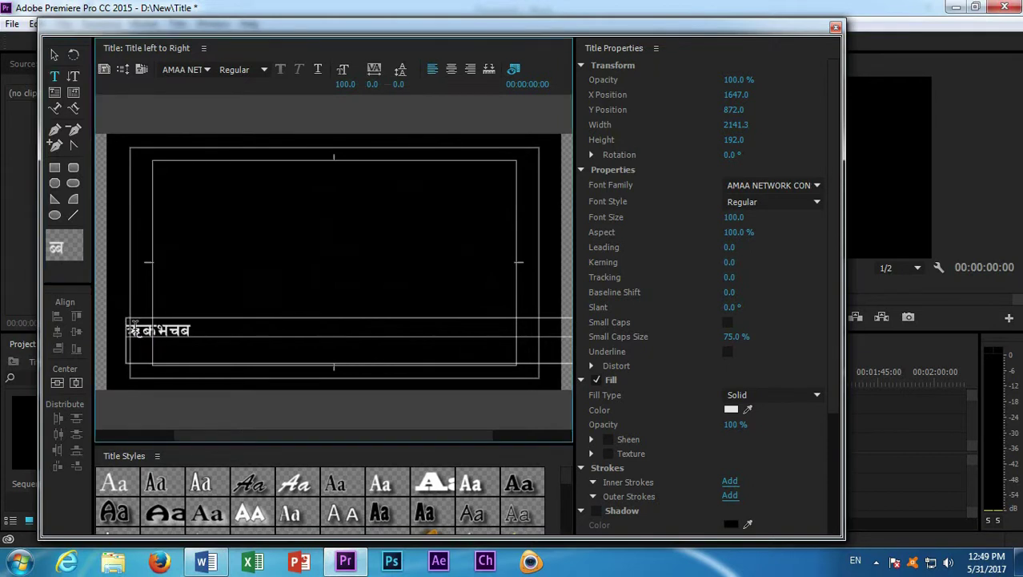
Set the Camera text to Tw Cen MT Regular.
double_click(189, 327)
left_click(757, 185)
type("Tw Cen MT")
key("Return")
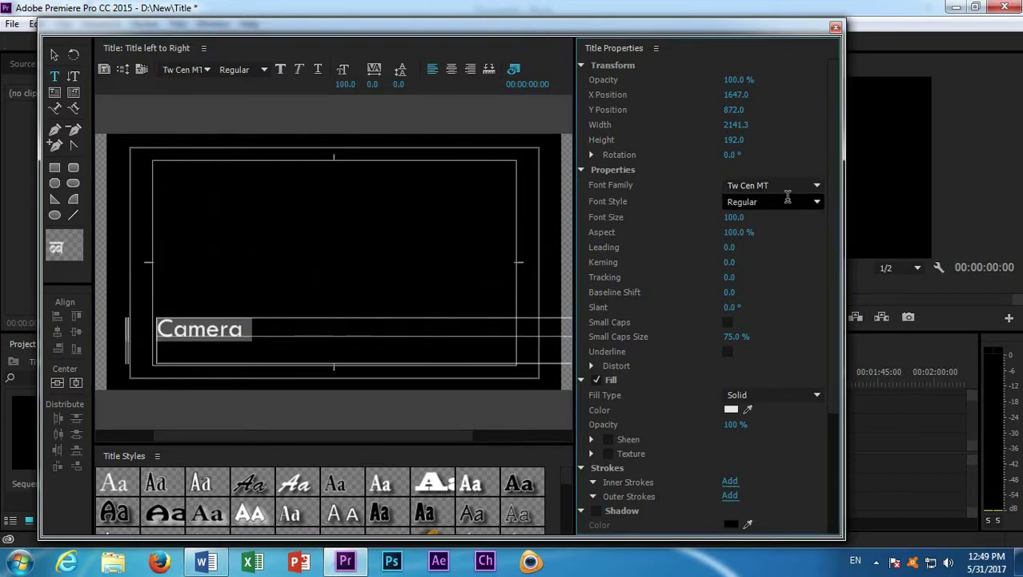
left_click(817, 202)
left_click(798, 221)
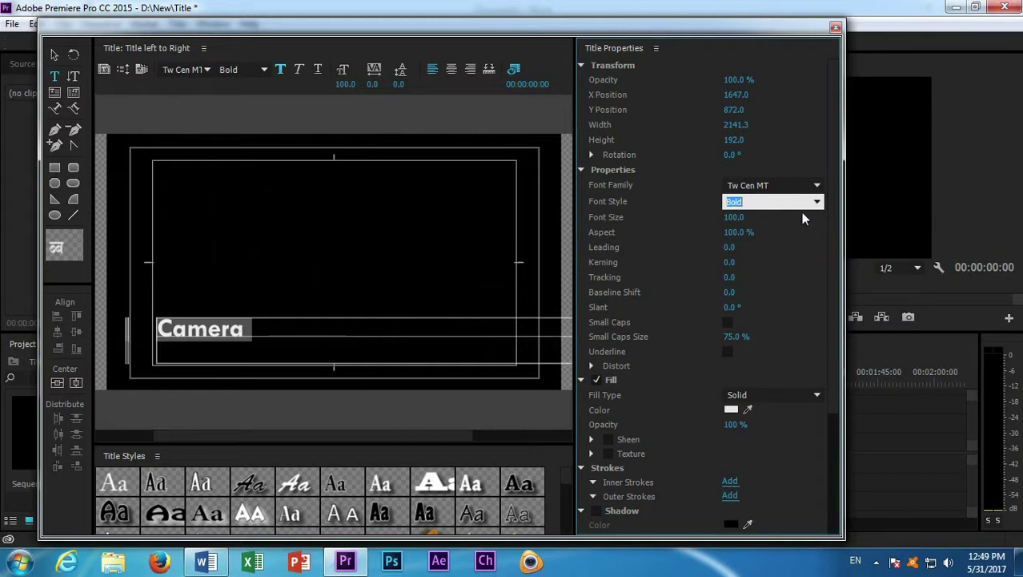
left_click(817, 201)
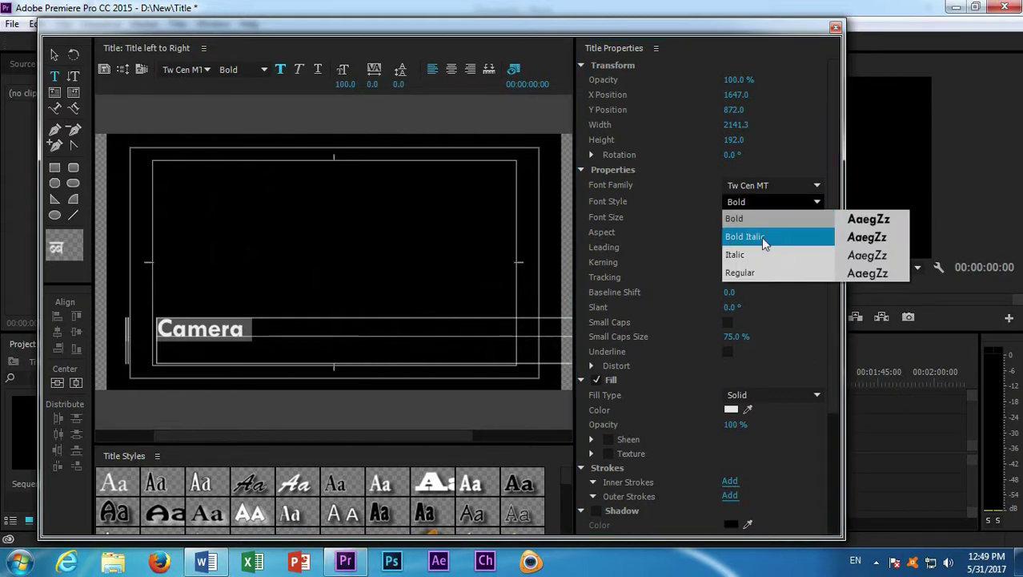
left_click(750, 273)
left_click(241, 329)
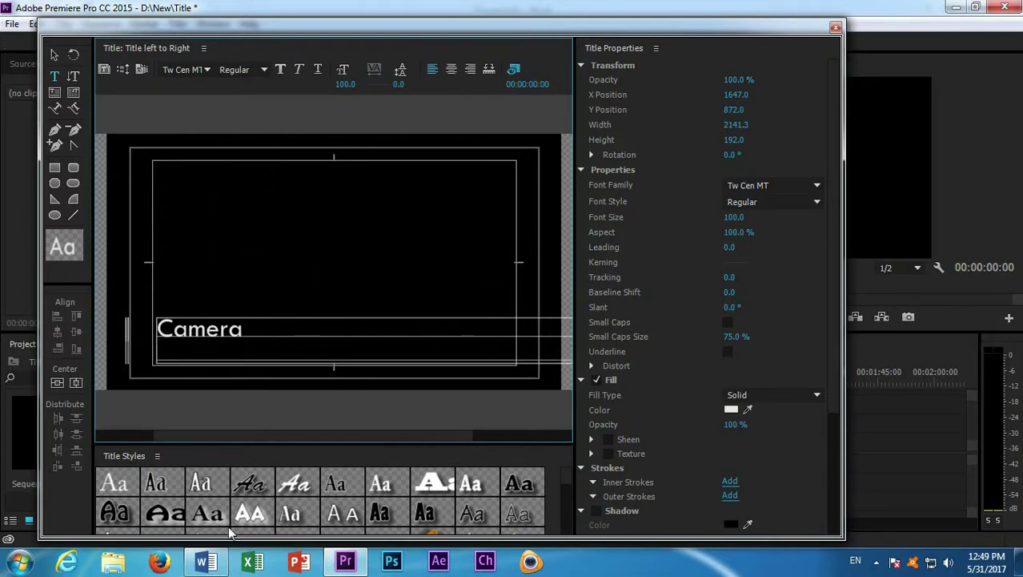
left_click(205, 561)
Paste the camera operator's name from Word on the line below Camera.
left_click(232, 215)
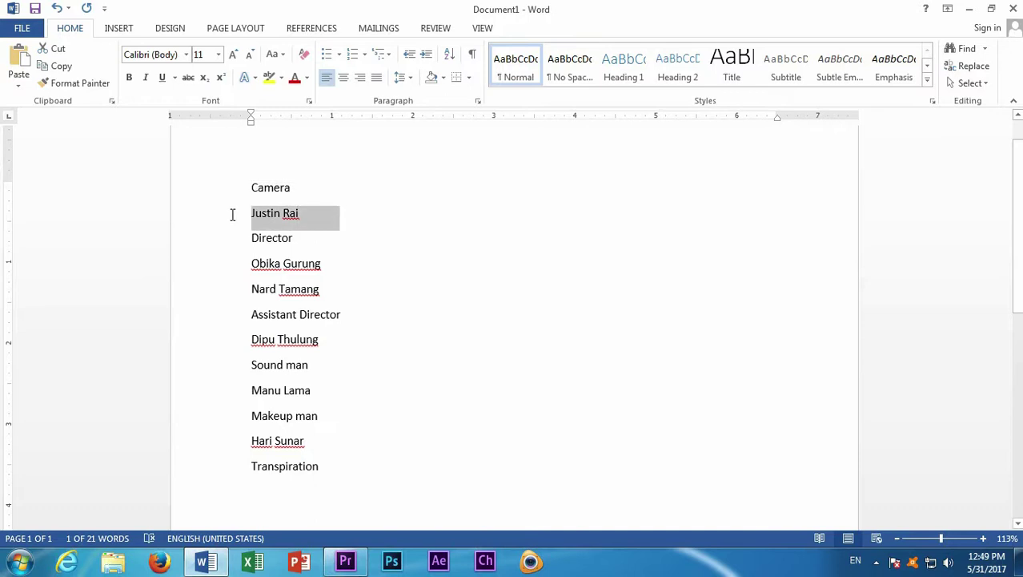
left_click(345, 562)
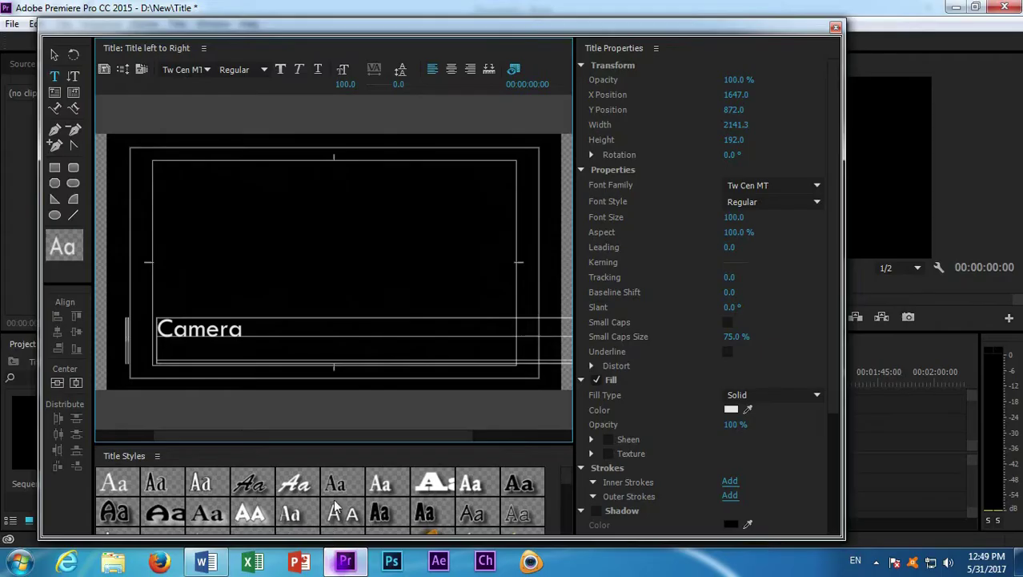
key("ctrl+v")
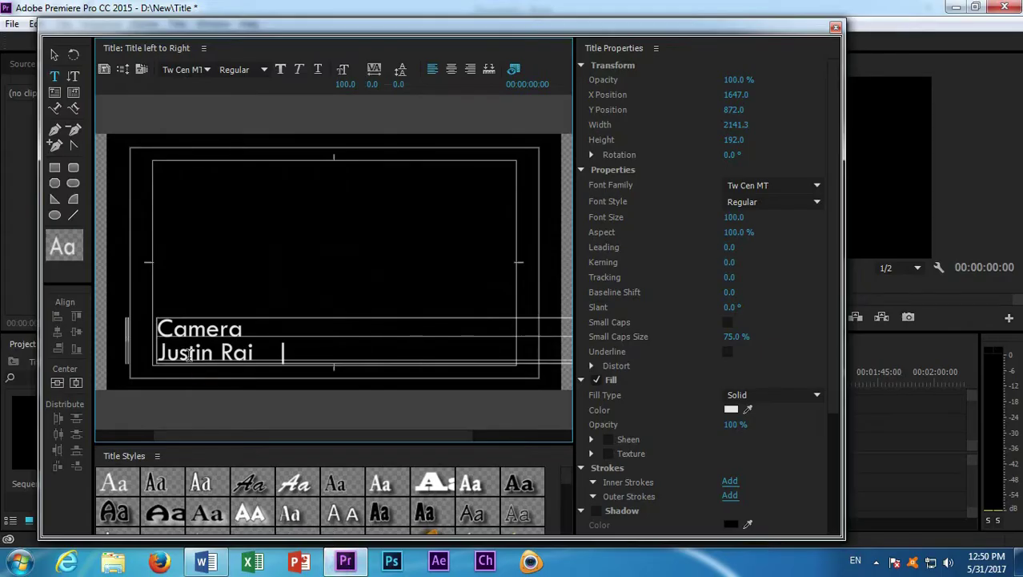
left_click(250, 331)
key("Down")
Add a 'Director' heading beside Camera with the director's name beneath it.
left_click(206, 561)
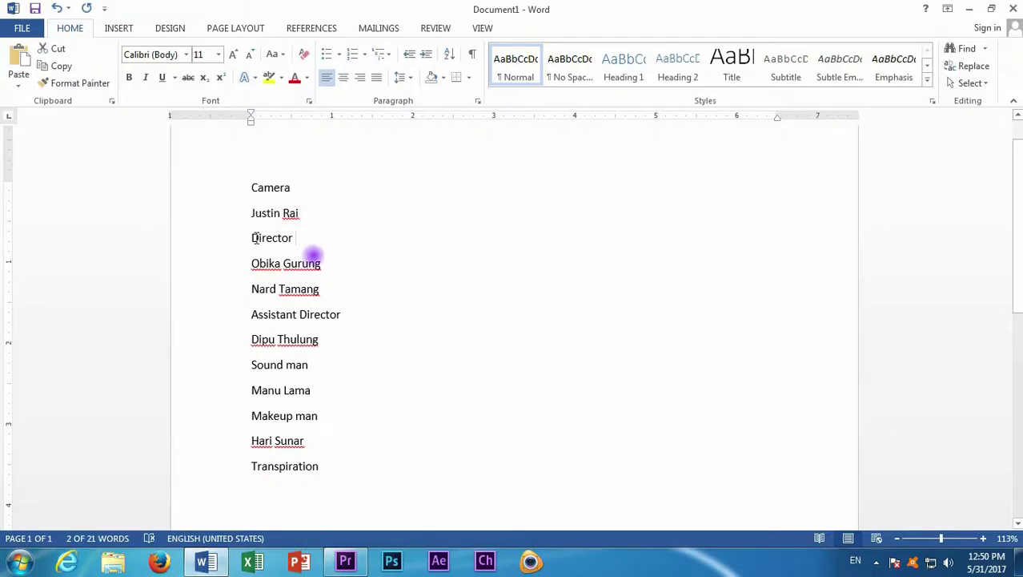
left_click(228, 242)
left_click(345, 561)
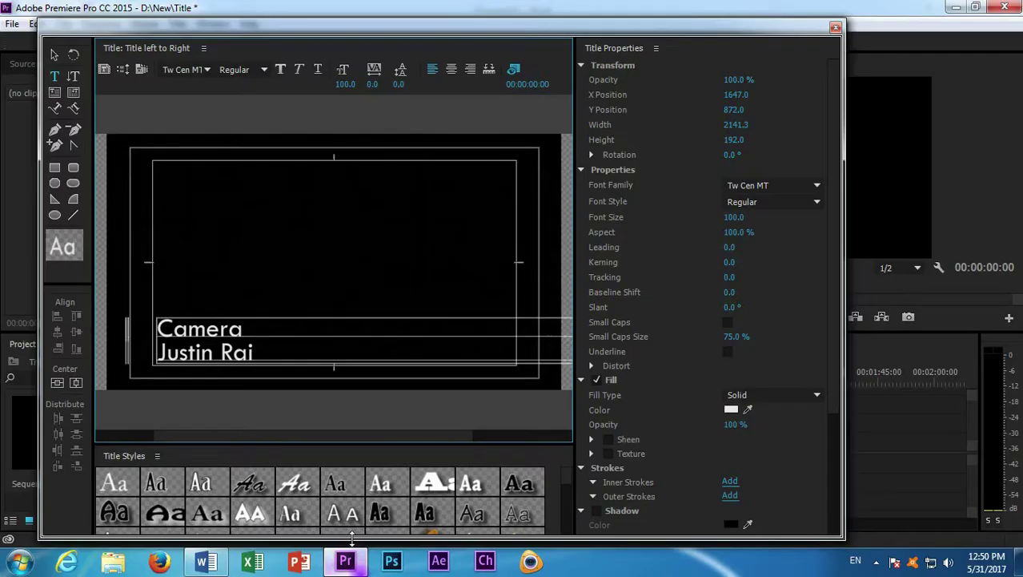
type("Director")
left_click(348, 352)
left_click(201, 567)
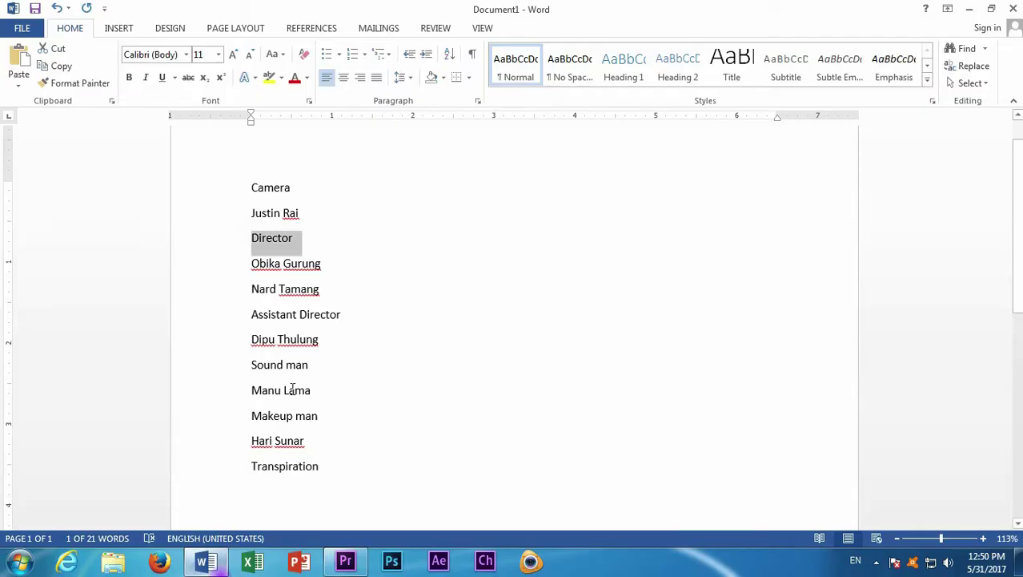
left_click_drag(331, 272, 248, 262)
key("ctrl+c")
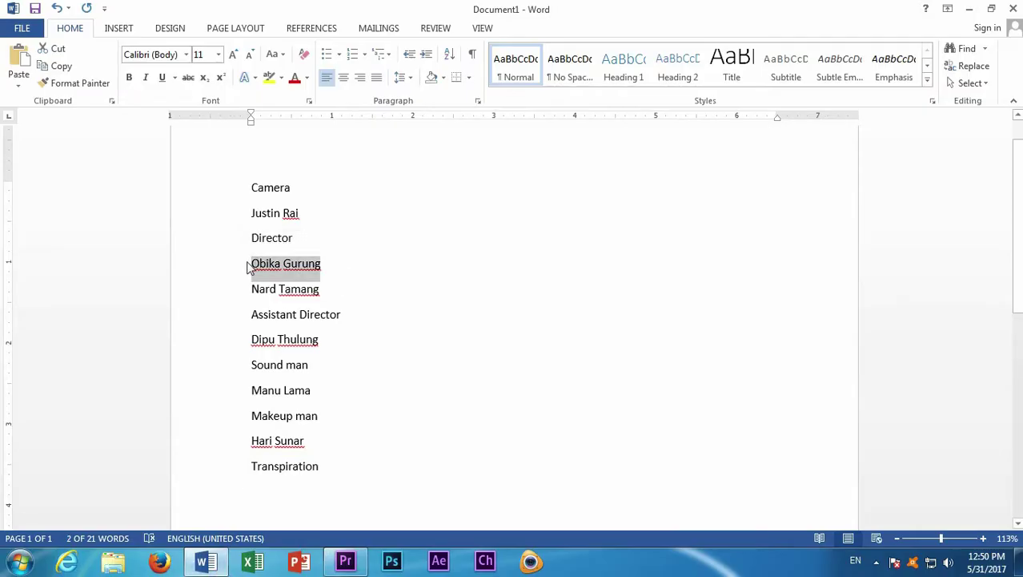
left_click(345, 560)
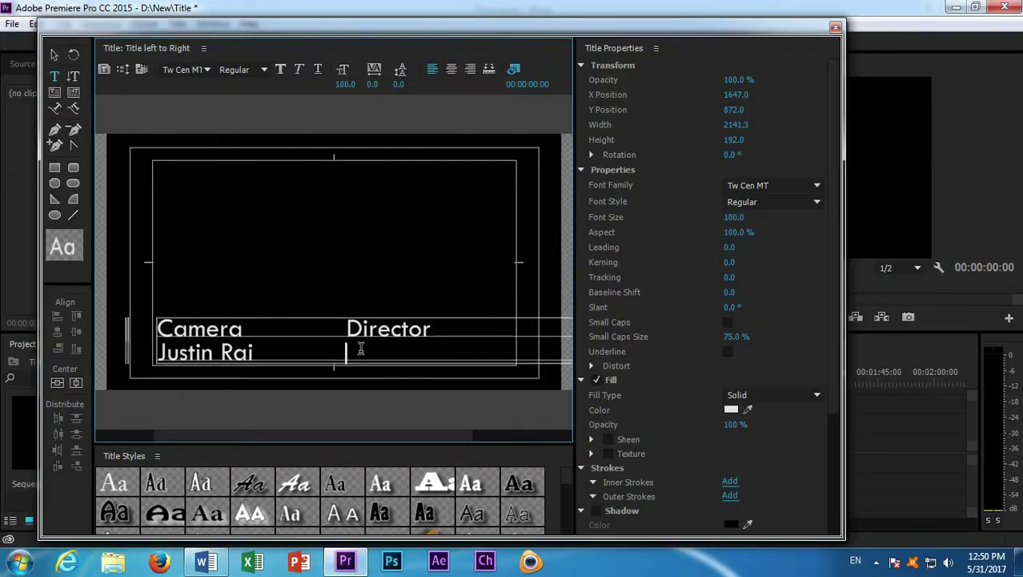
key("ctrl+v")
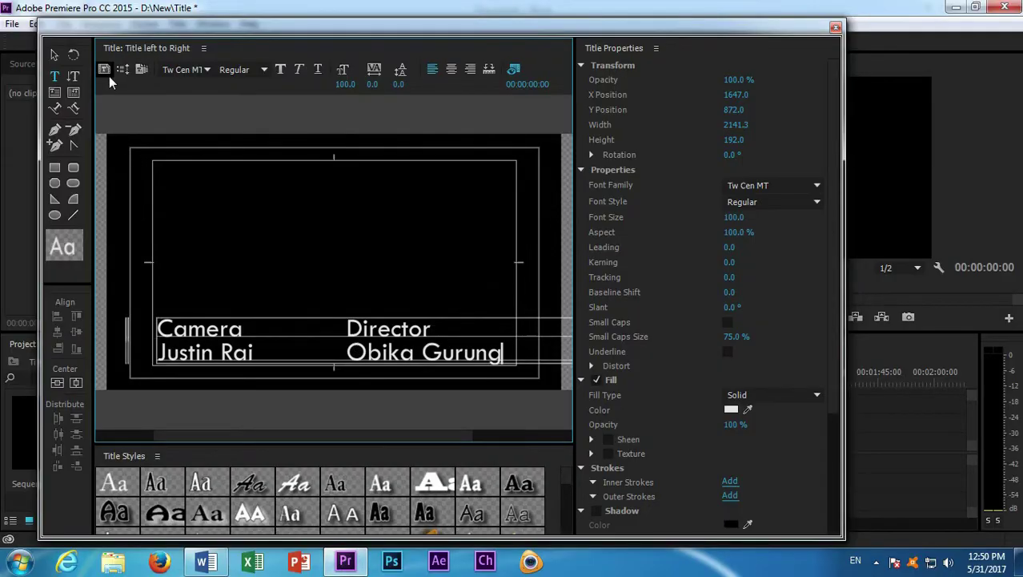
Slide the credits block left and widen the text box to 3952.5.
left_click(54, 53)
left_click(160, 353)
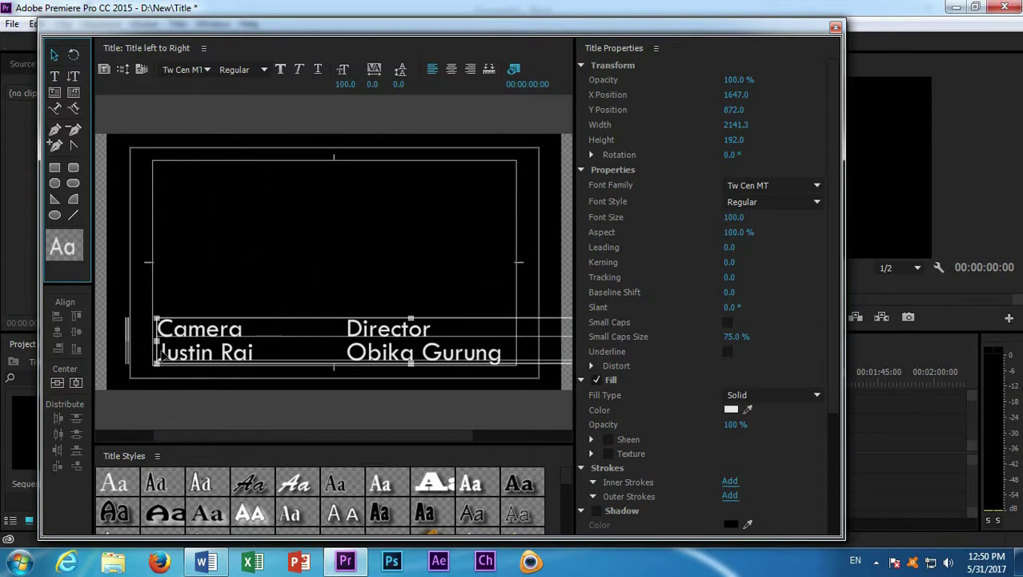
left_click_drag(339, 345, 295, 343)
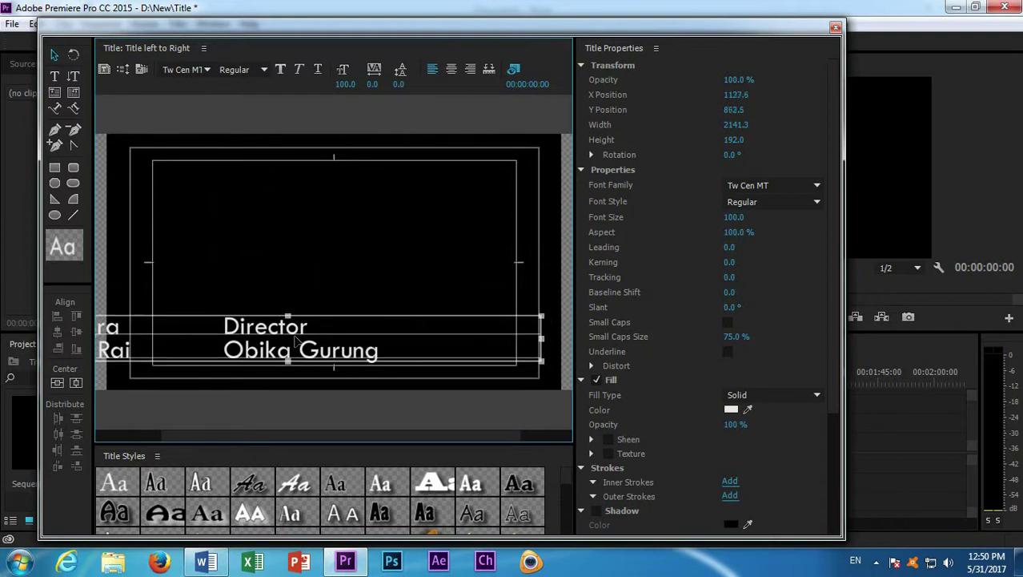
left_click_drag(542, 340, 944, 351)
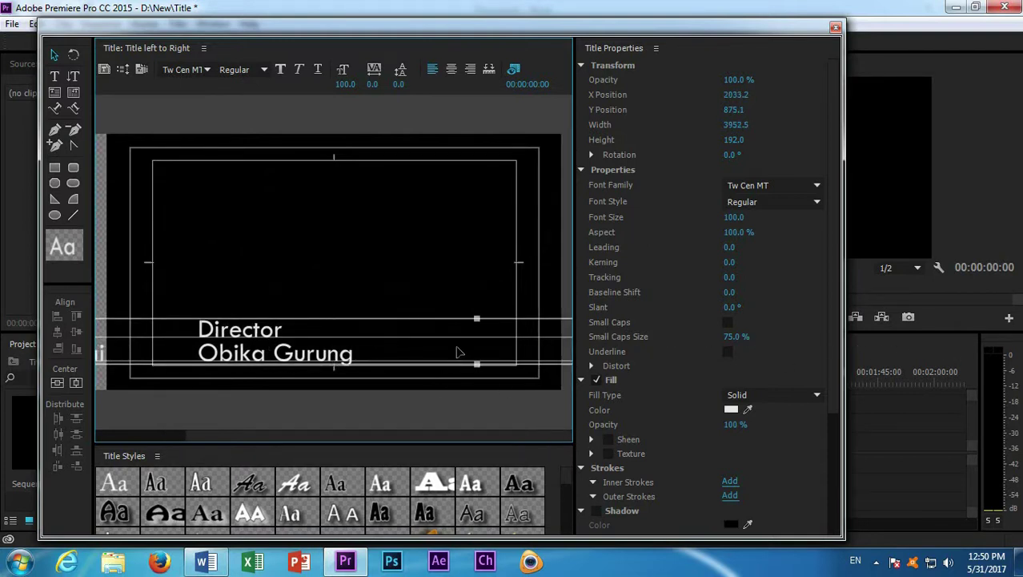
left_click_drag(458, 352, 393, 354)
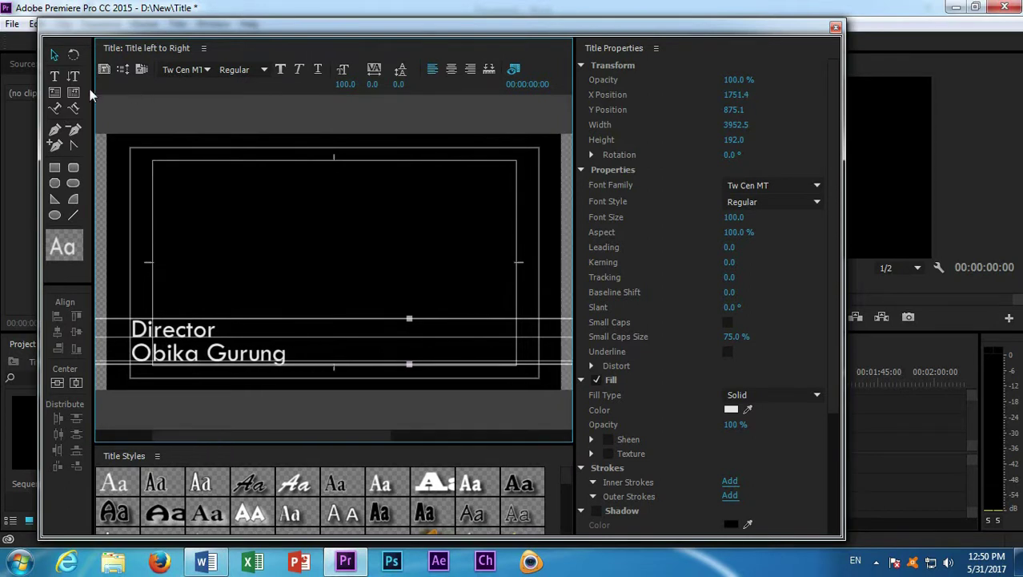
Place the text caret after Director, ready for the next credit heading.
left_click(55, 75)
left_click(273, 322)
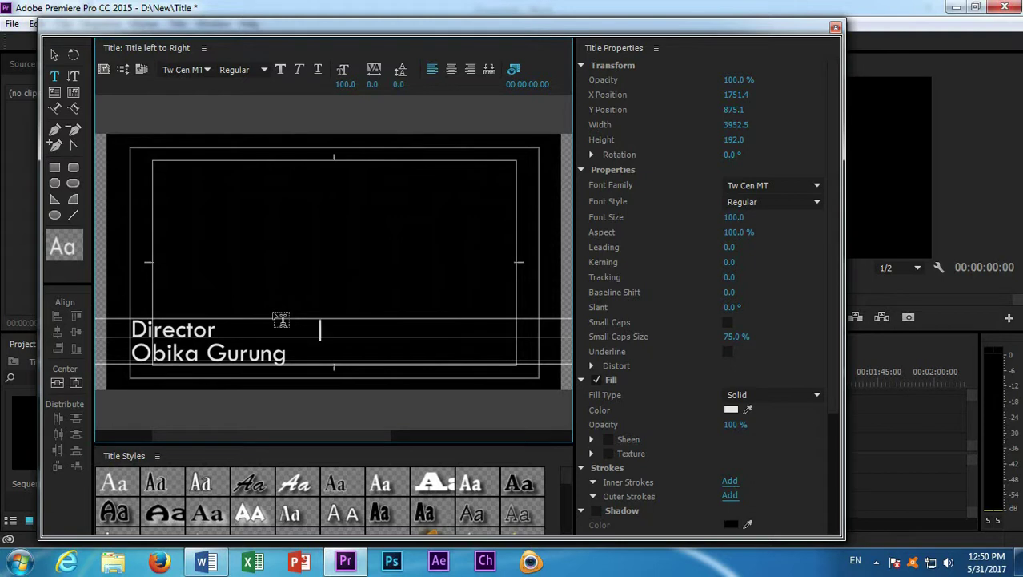
left_click(288, 354)
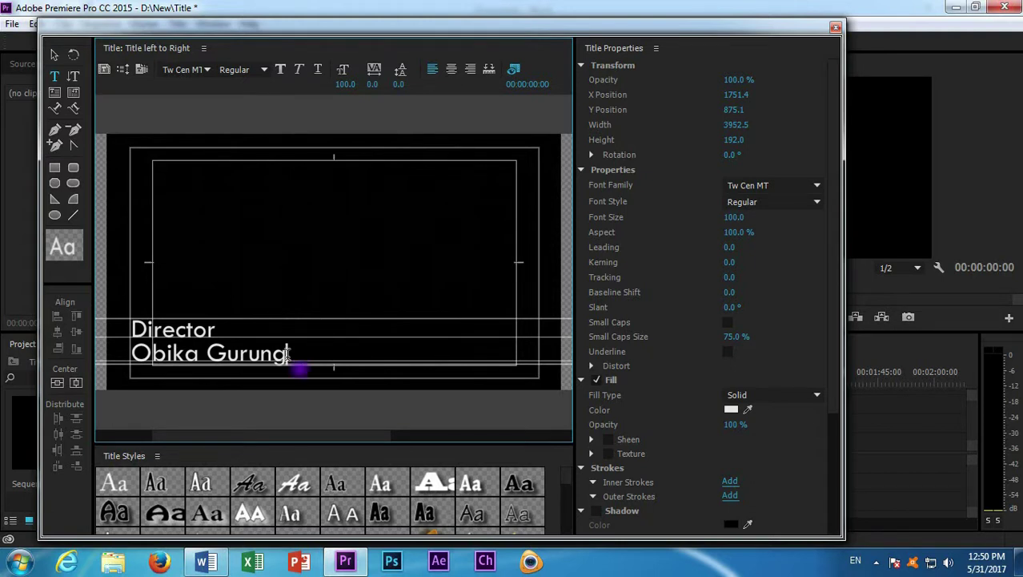
left_click(350, 328)
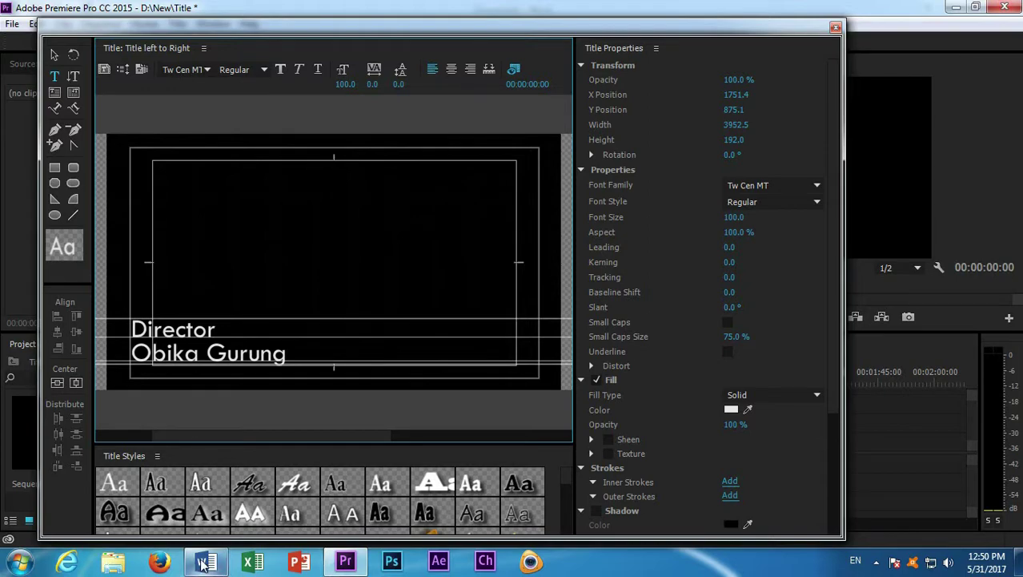
Paste 'Assistant Director' and that person's name from Word into the title.
left_click(205, 563)
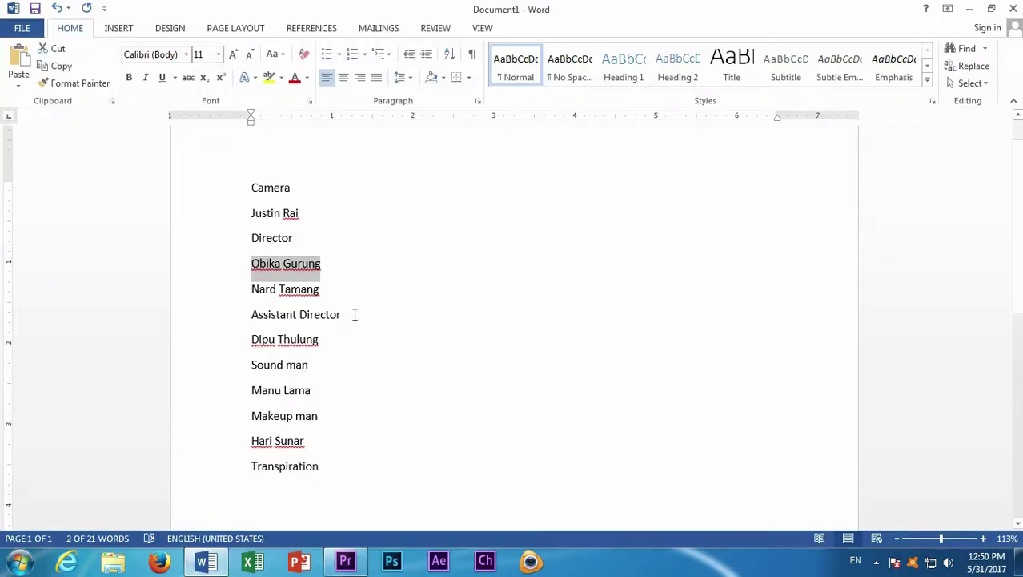
left_click_drag(354, 314, 260, 314)
key("ctrl+c")
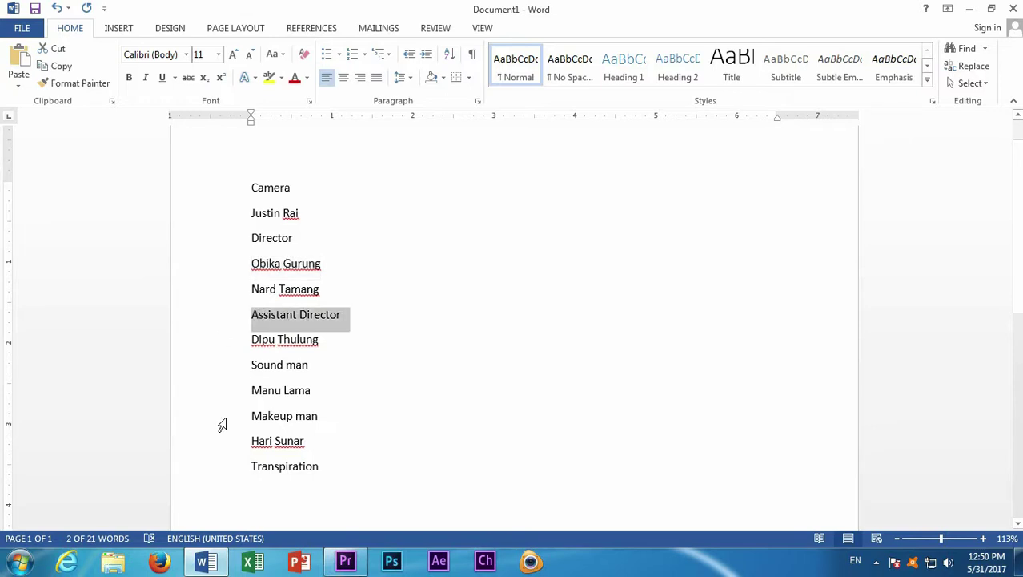
left_click(345, 561)
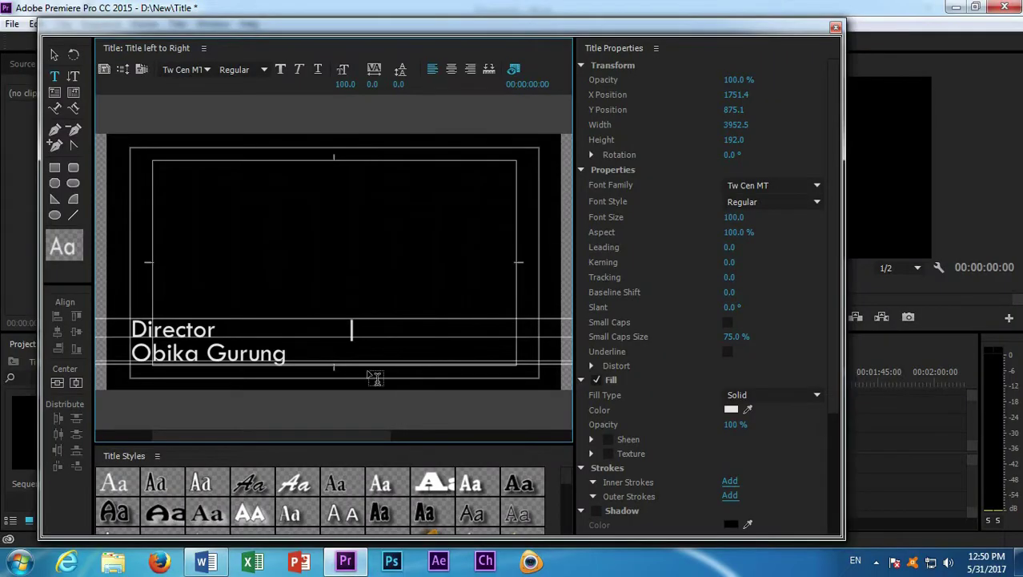
key("ctrl+v")
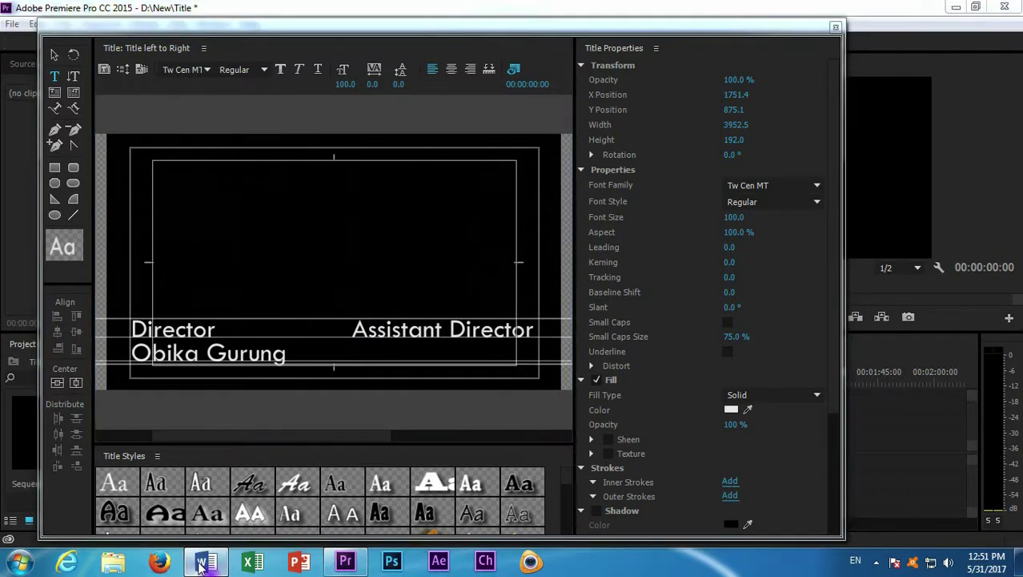
left_click(205, 561)
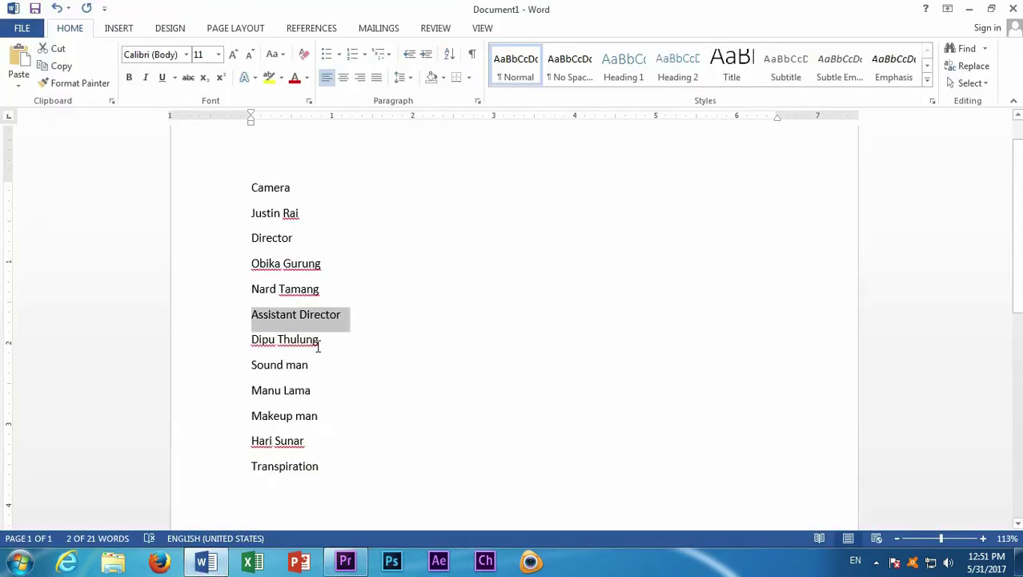
left_click_drag(325, 340, 248, 342)
key("ctrl+c")
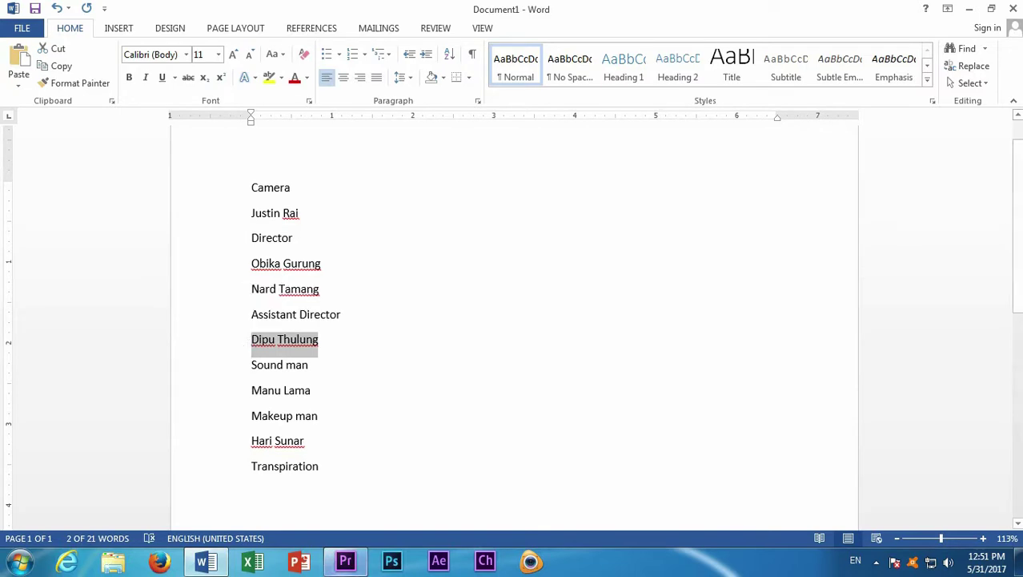
left_click(345, 562)
key("ctrl+v")
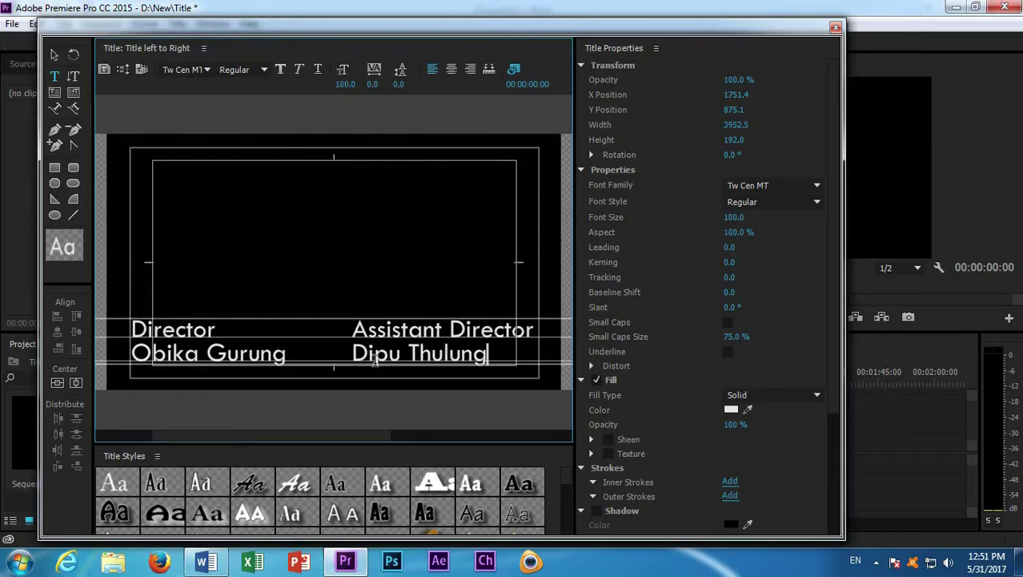
Slide the credits block left so Assistant Director sits at the frame's left.
left_click(54, 53)
left_click(392, 340)
left_click_drag(392, 340, 254, 330)
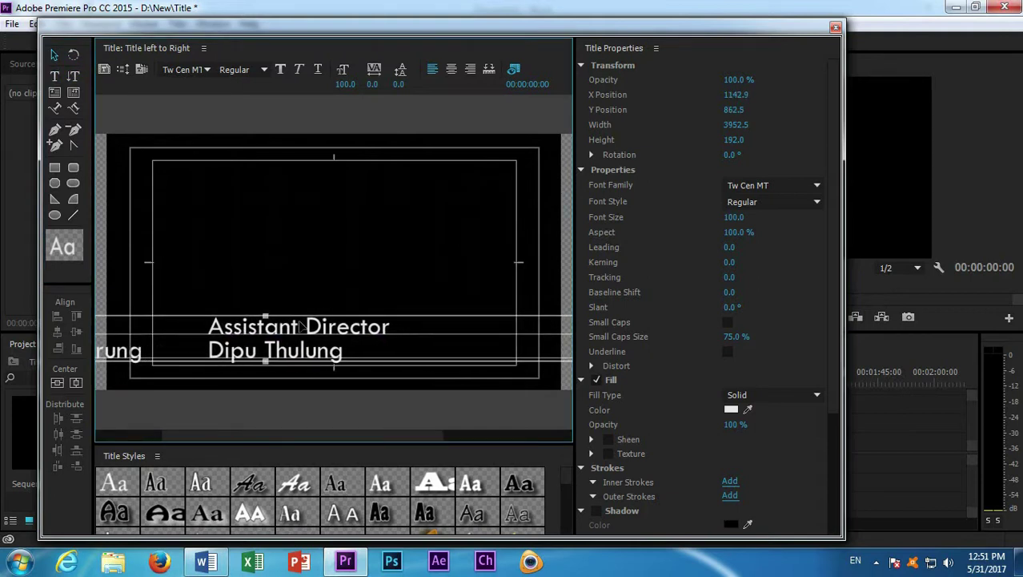
left_click_drag(255, 331, 220, 336)
left_click(53, 76)
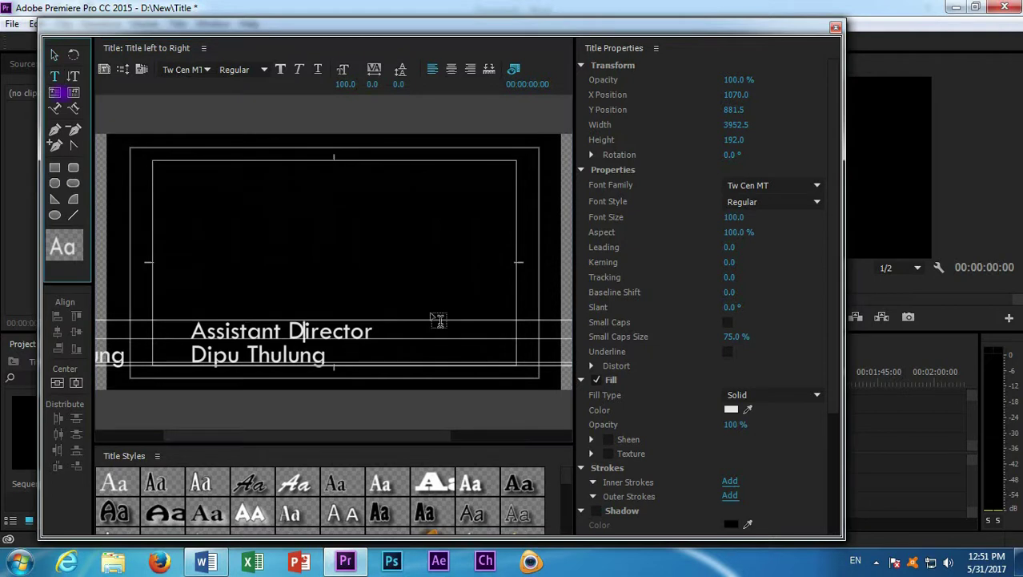
left_click(378, 331)
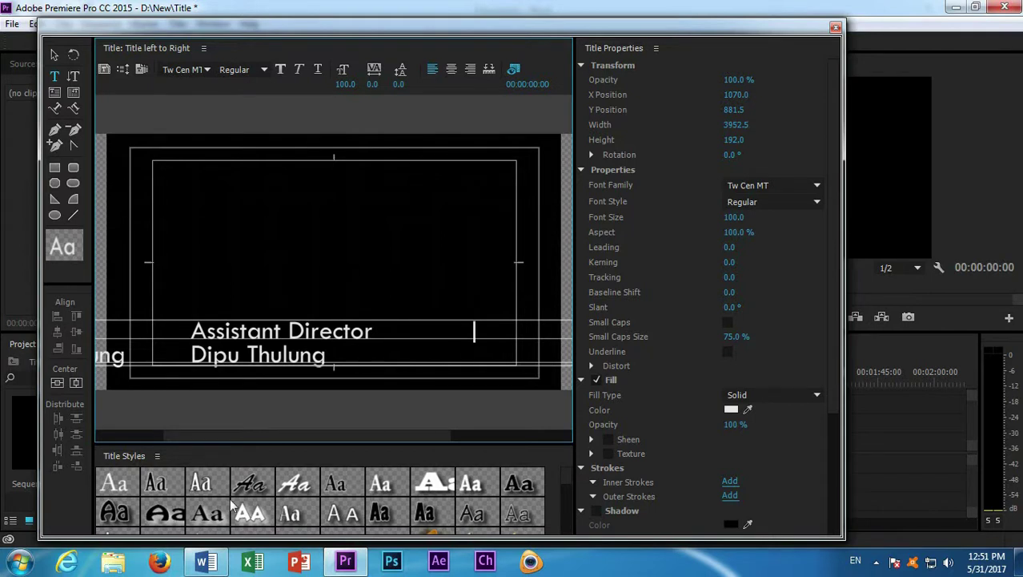
left_click(206, 561)
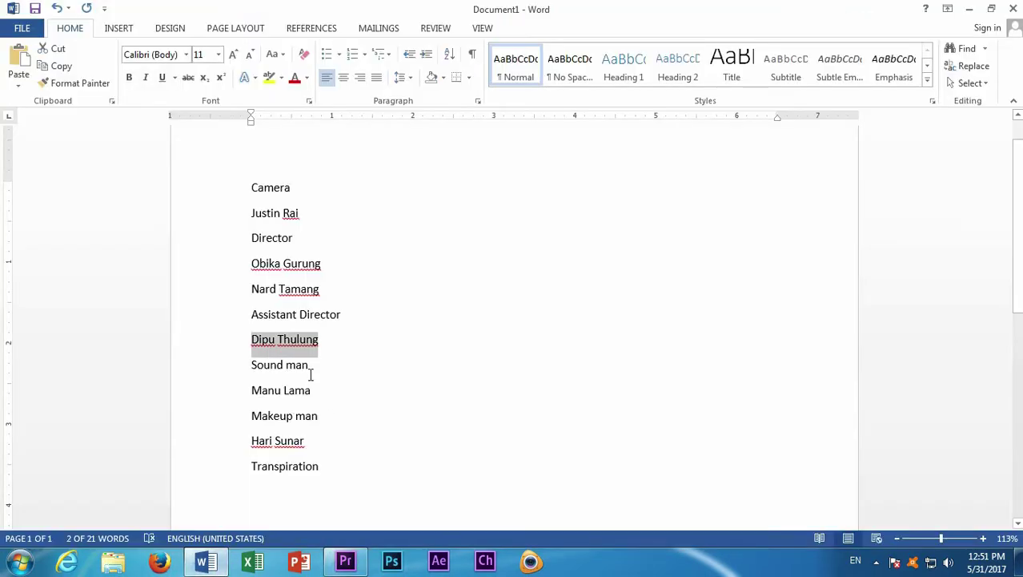
Paste 'Sound man' and the crew member's name from Word into the title.
left_click_drag(310, 370, 204, 370)
key("ctrl+c")
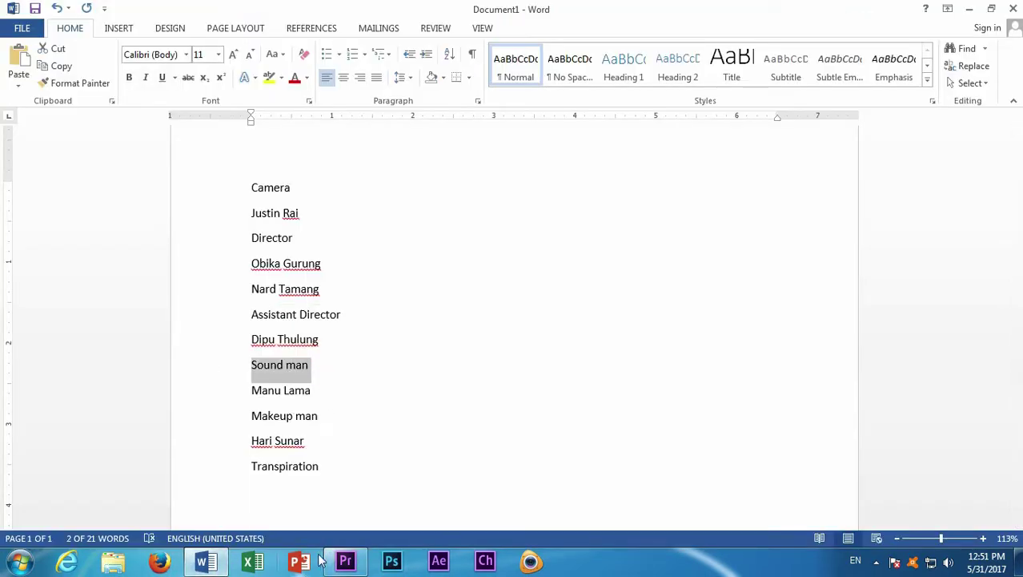
left_click(346, 562)
key("ctrl+v")
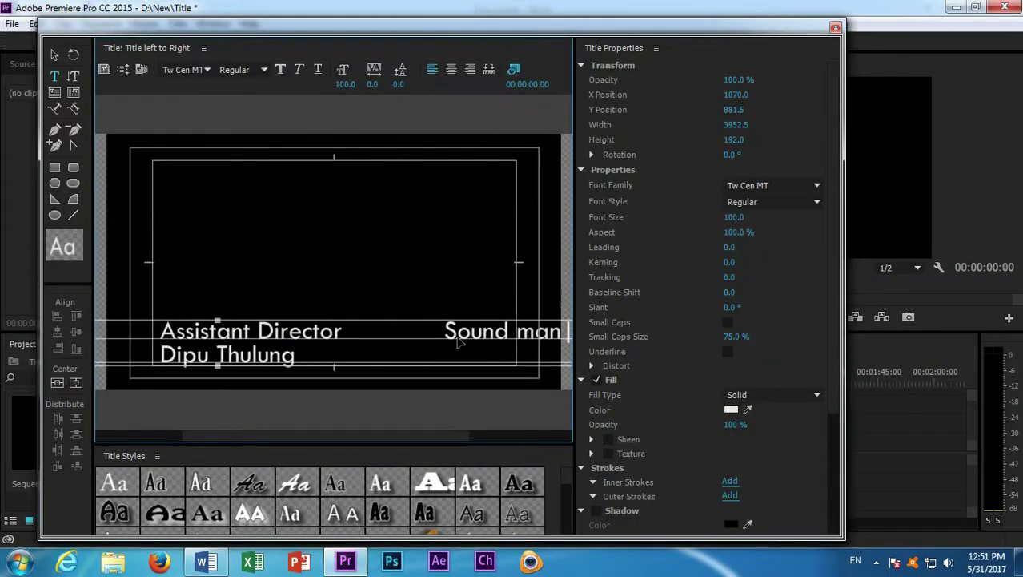
left_click(298, 354)
left_click(206, 562)
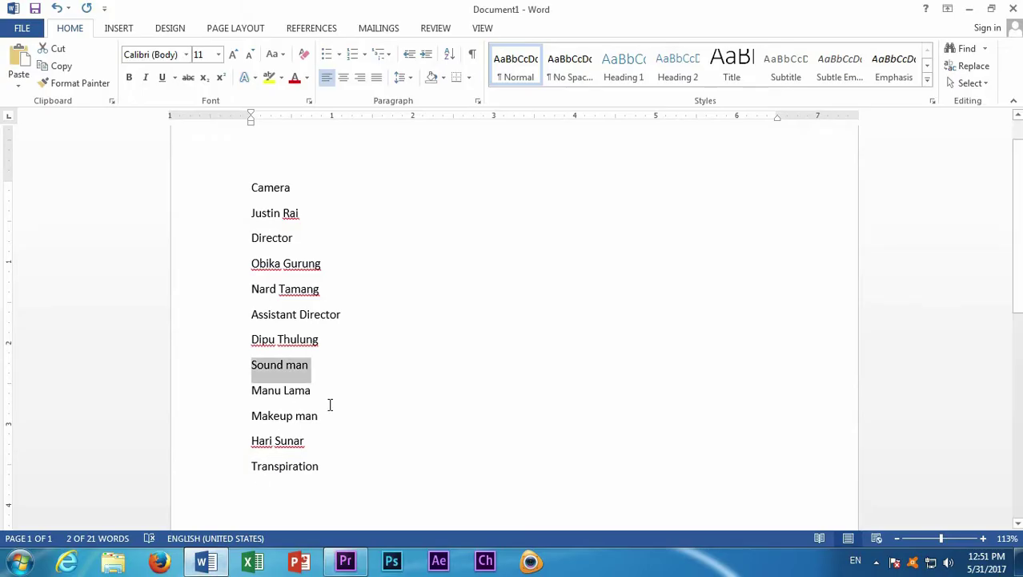
left_click_drag(320, 396, 246, 392)
key("ctrl+c")
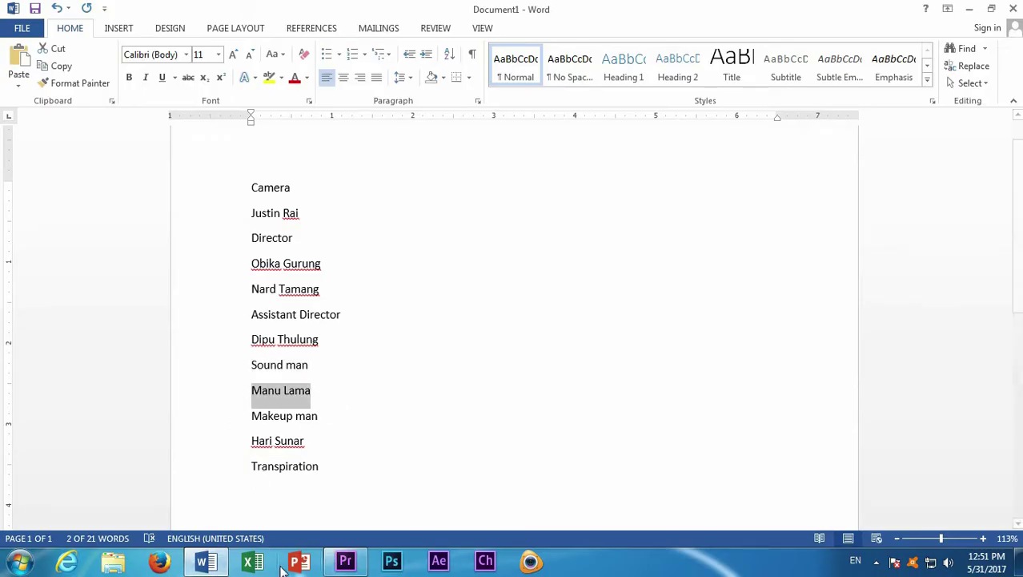
left_click(345, 562)
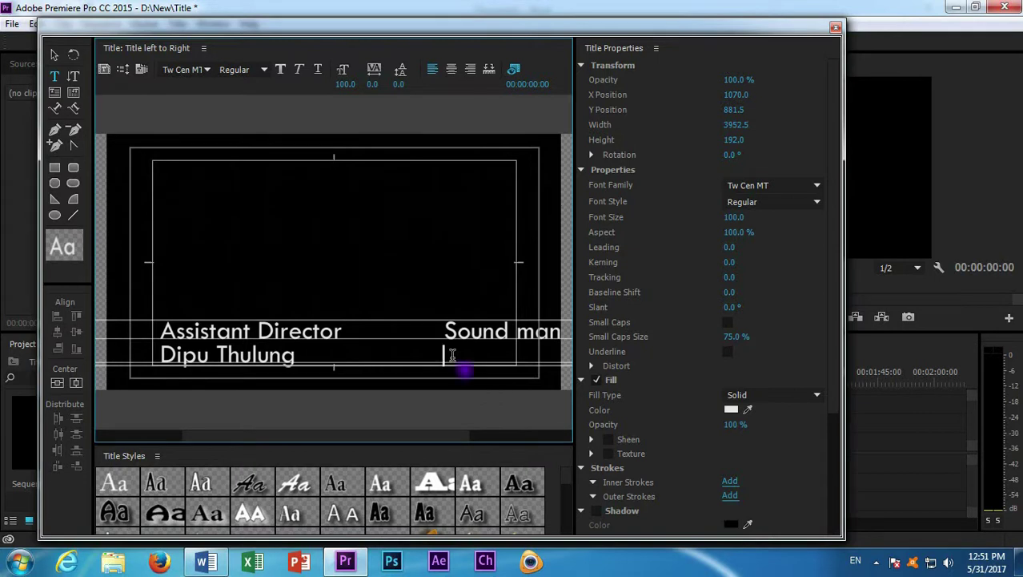
key("ctrl+v")
Widen the text box to 5312.1 and slide Sound man to the frame's left.
left_click(55, 54)
mouse_move(407, 343)
left_mouse_down()
mouse_move(208, 342)
mouse_move(237, 343)
left_mouse_up()
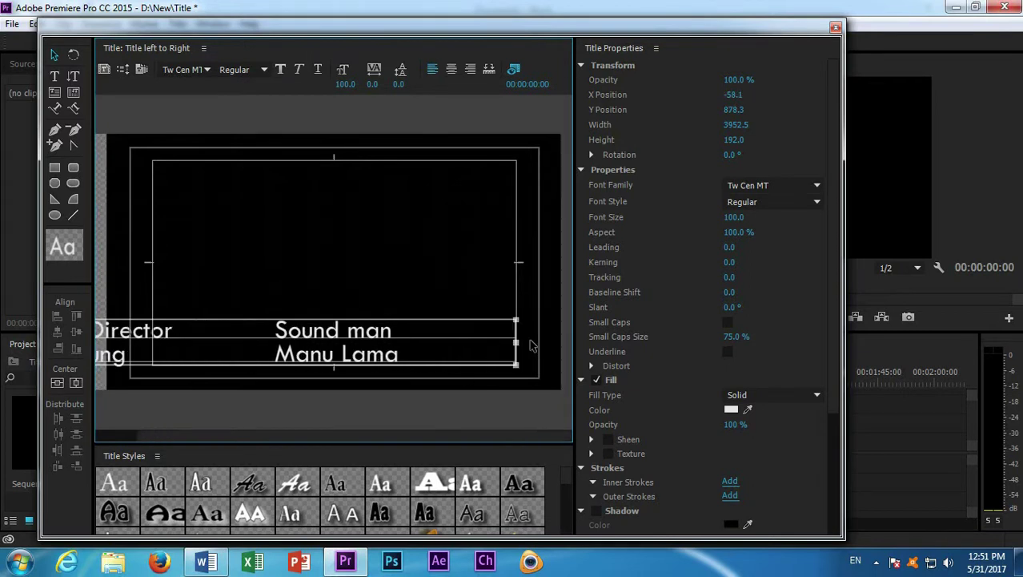
left_click_drag(516, 343, 836, 341)
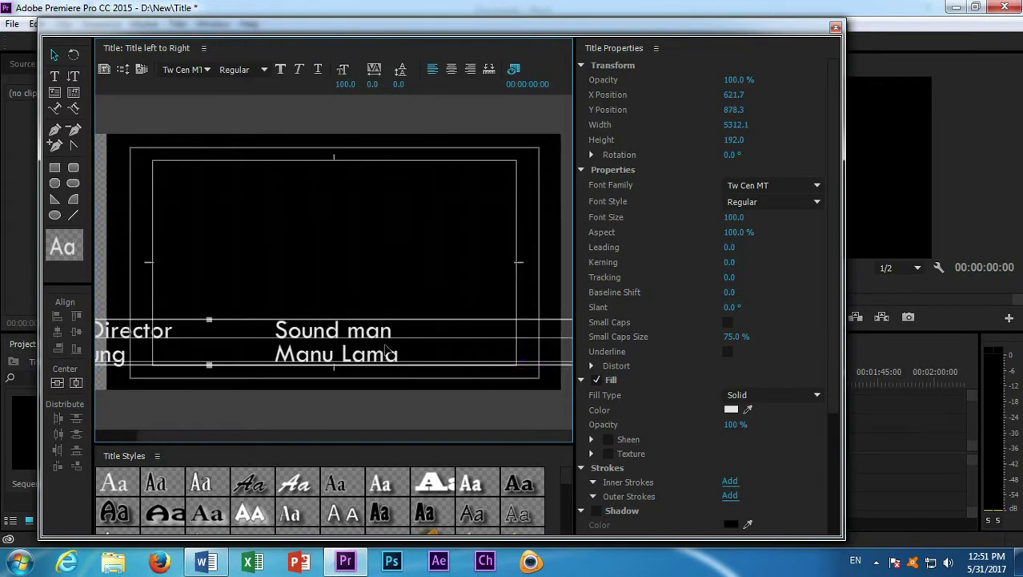
left_click_drag(342, 354, 219, 353)
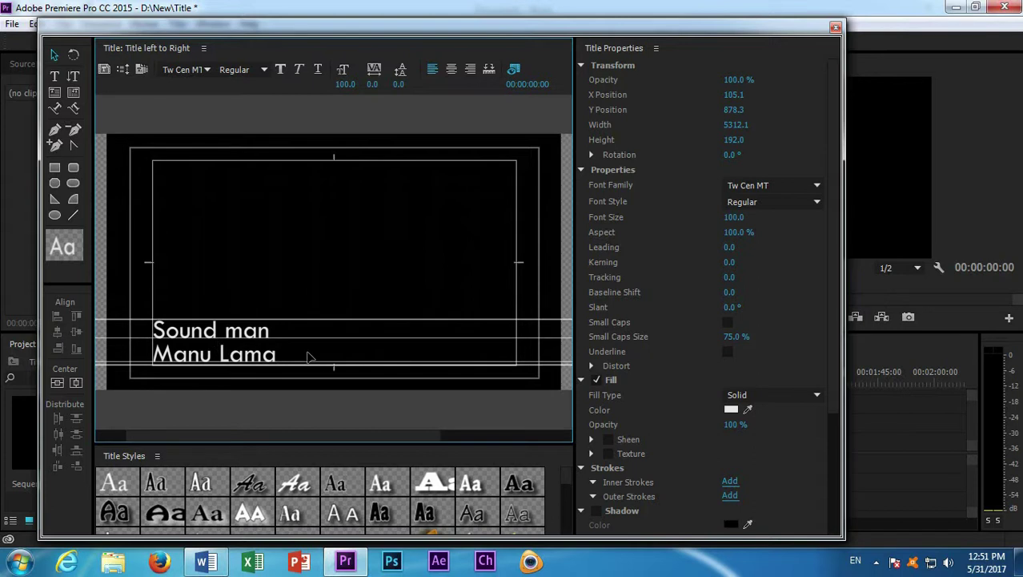
Place the caret after Sound man and copy the 'Makeup man' line from Word.
left_click(54, 75)
left_click(272, 330)
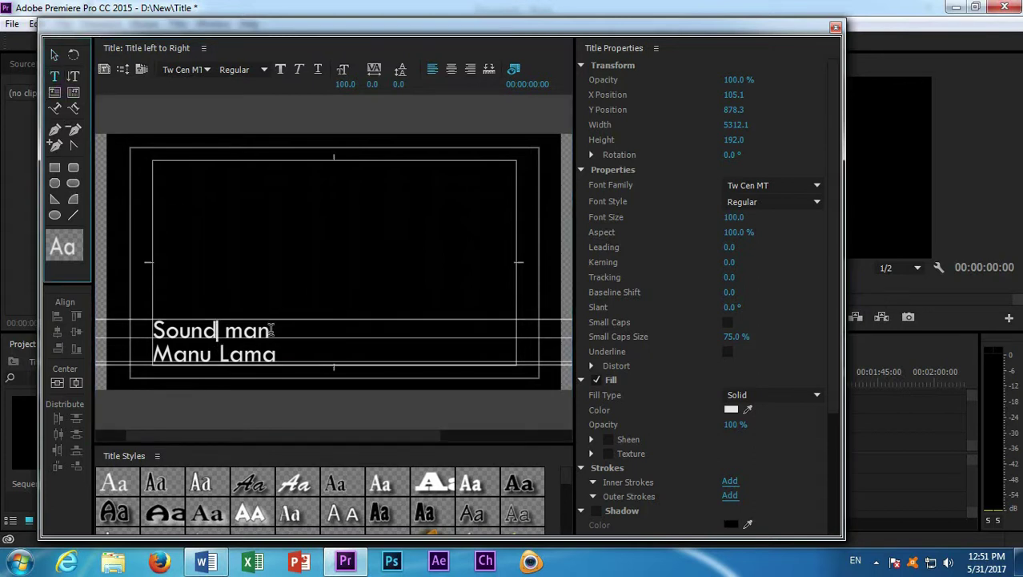
left_click(287, 362)
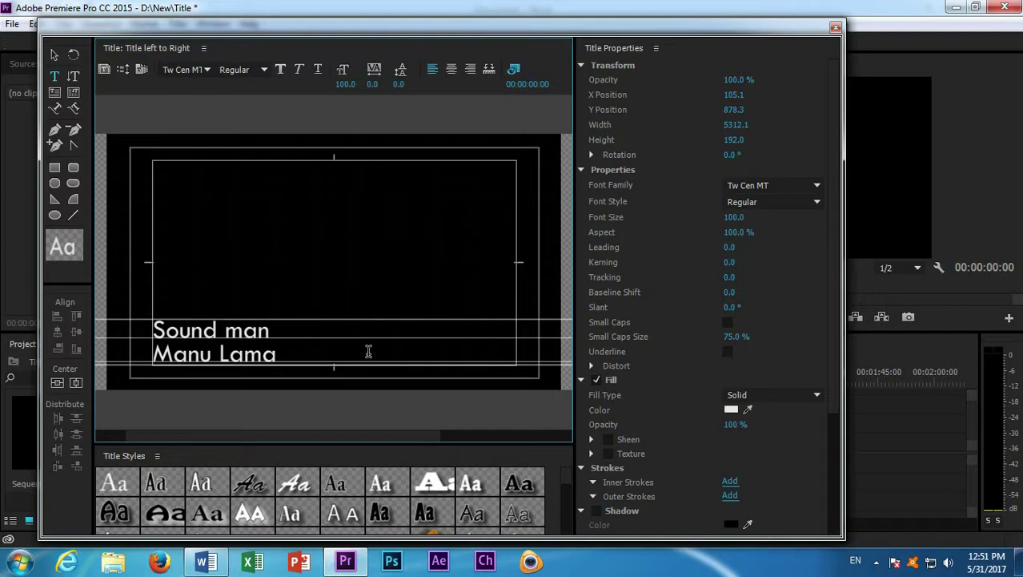
left_click(386, 331)
left_click(202, 559)
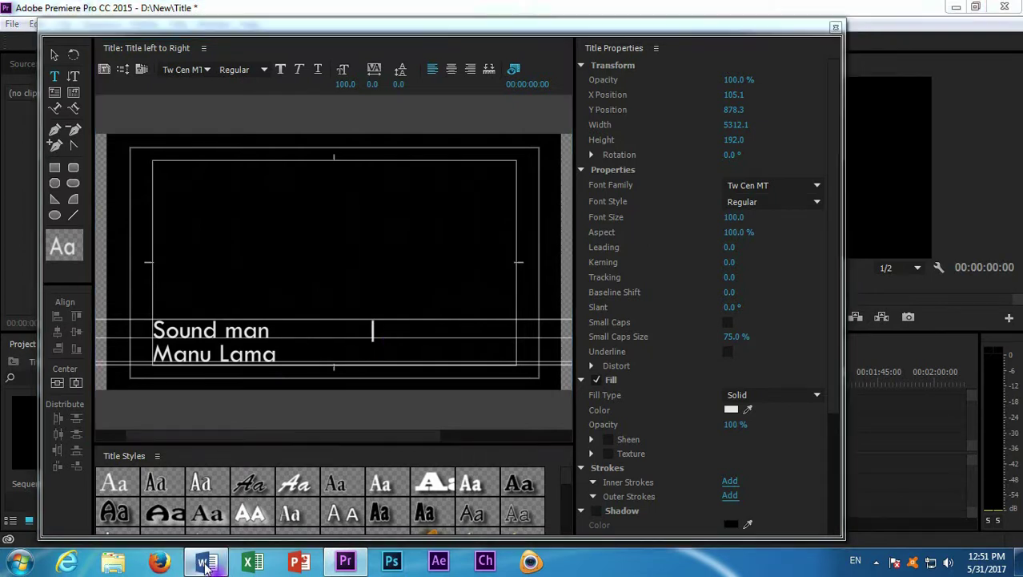
left_click_drag(338, 425, 245, 414)
key("ctrl+c")
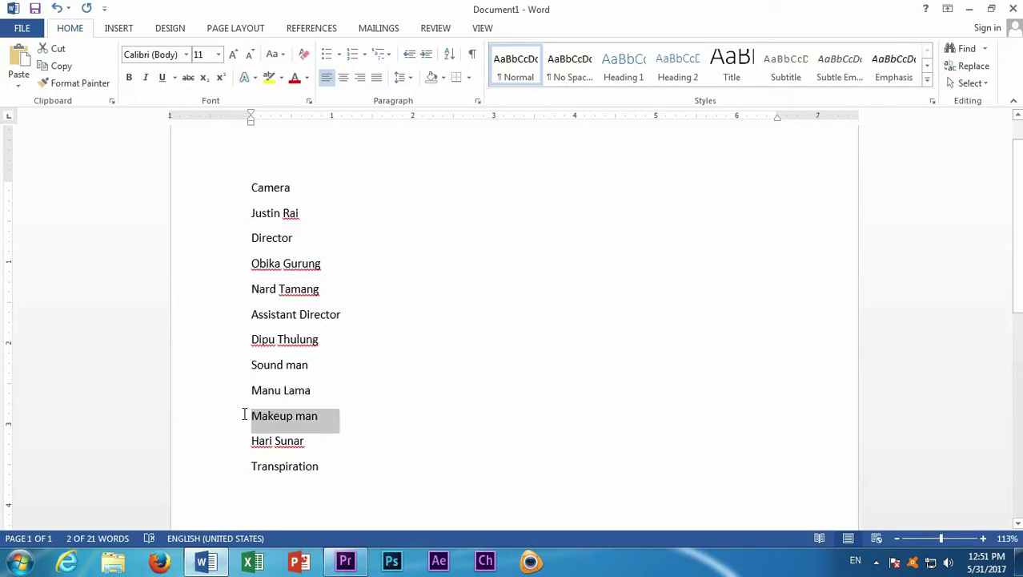
Paste 'Makeup man' beside Sound man with the crew member's name beneath it.
left_click(345, 560)
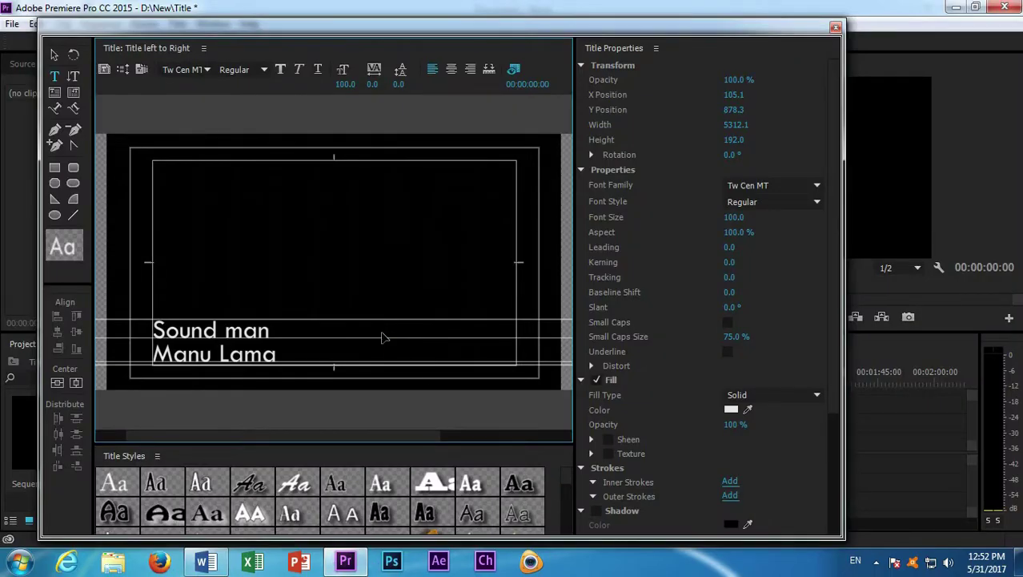
left_click(379, 331)
key("ctrl+v")
left_click(389, 352)
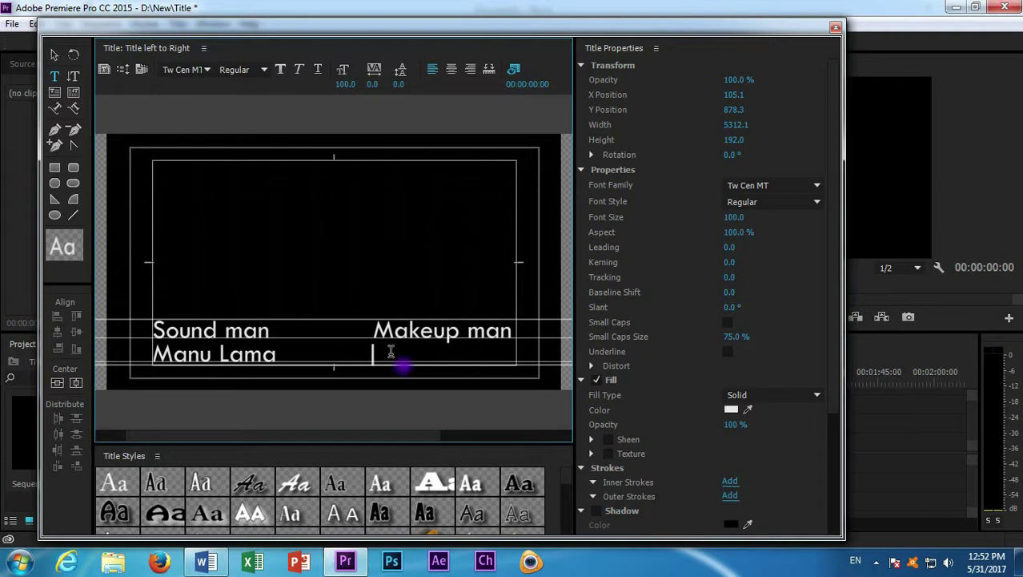
left_click(206, 561)
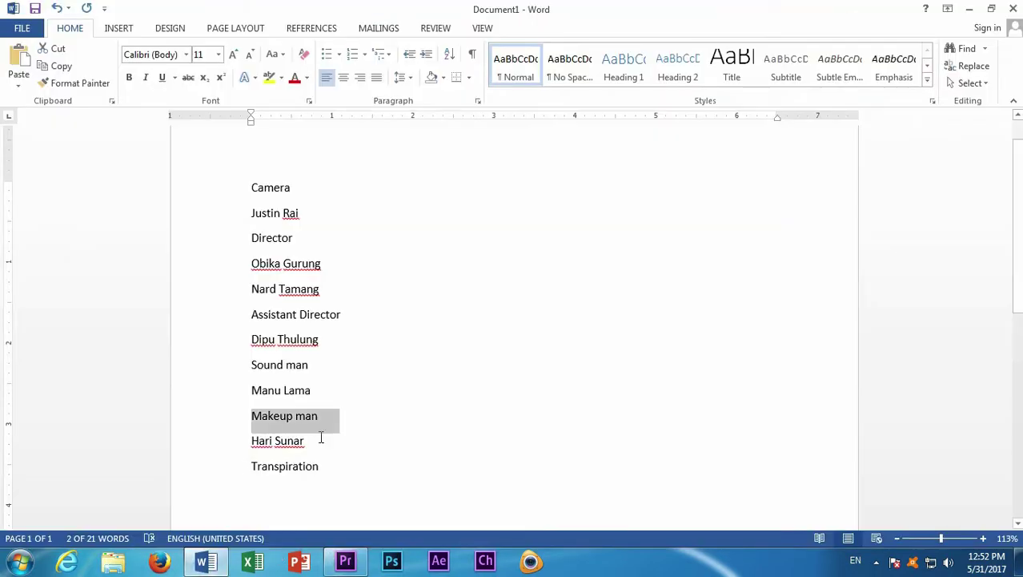
left_click_drag(319, 450, 247, 446)
key("ctrl+c")
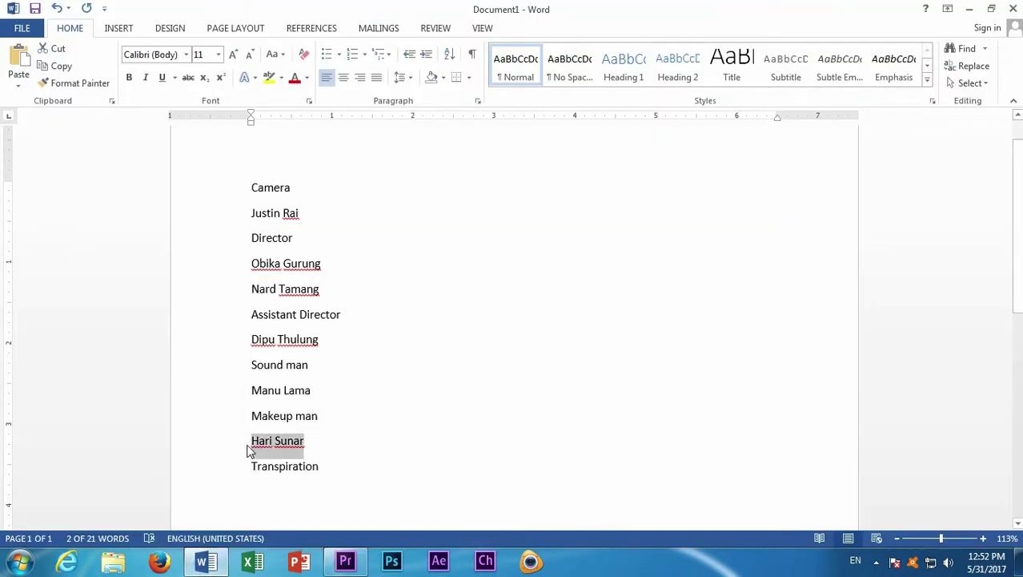
left_click(345, 561)
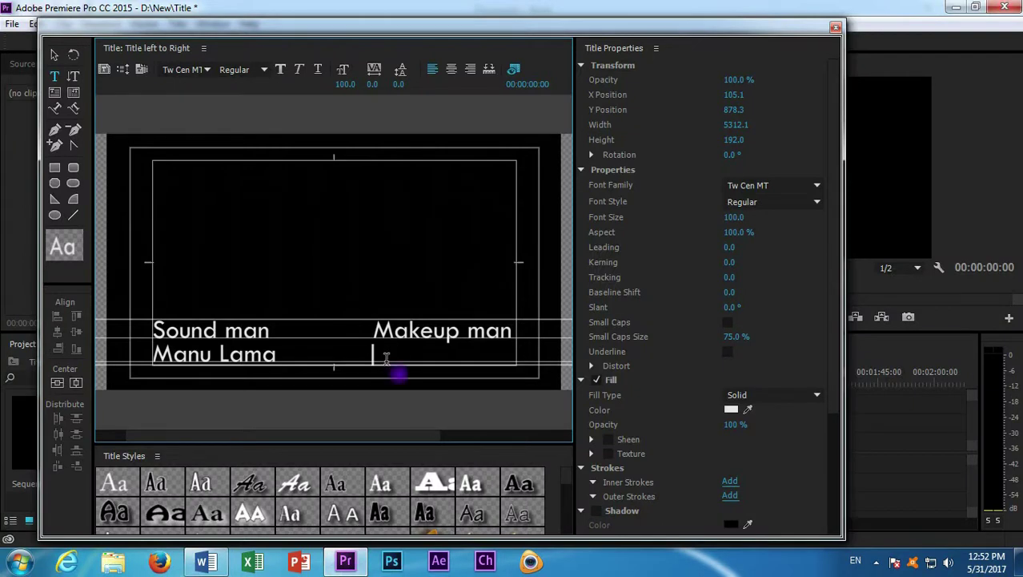
key("ctrl+v")
Slide the credits block left and stretch the text box to 6497.1.
left_click(525, 336)
left_click(54, 55)
left_click_drag(408, 343, 188, 340)
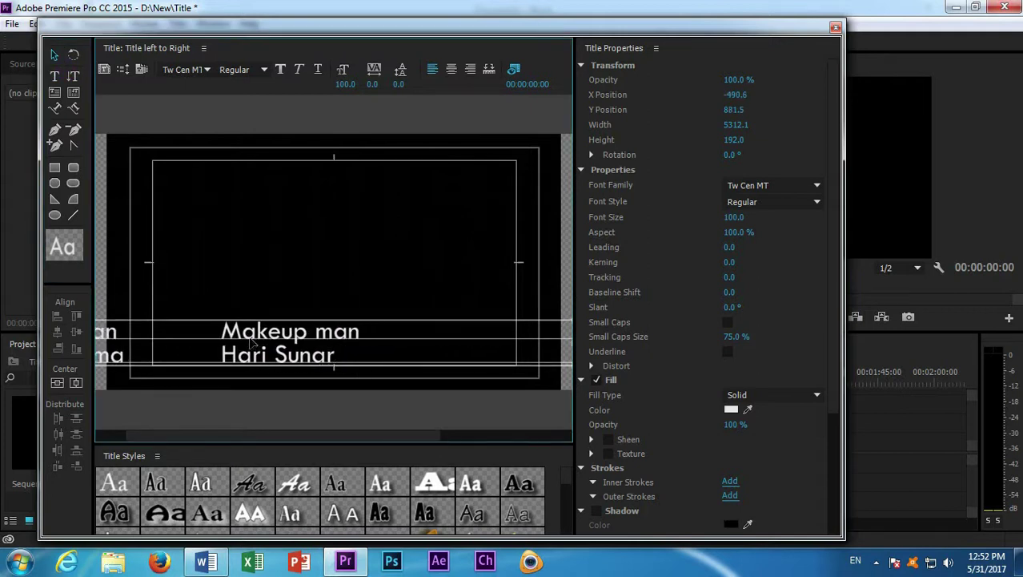
left_click_drag(518, 343, 795, 348)
Place the caret for the next column and copy the 'Transpiration' heading from Word.
left_click(55, 75)
left_click(401, 344)
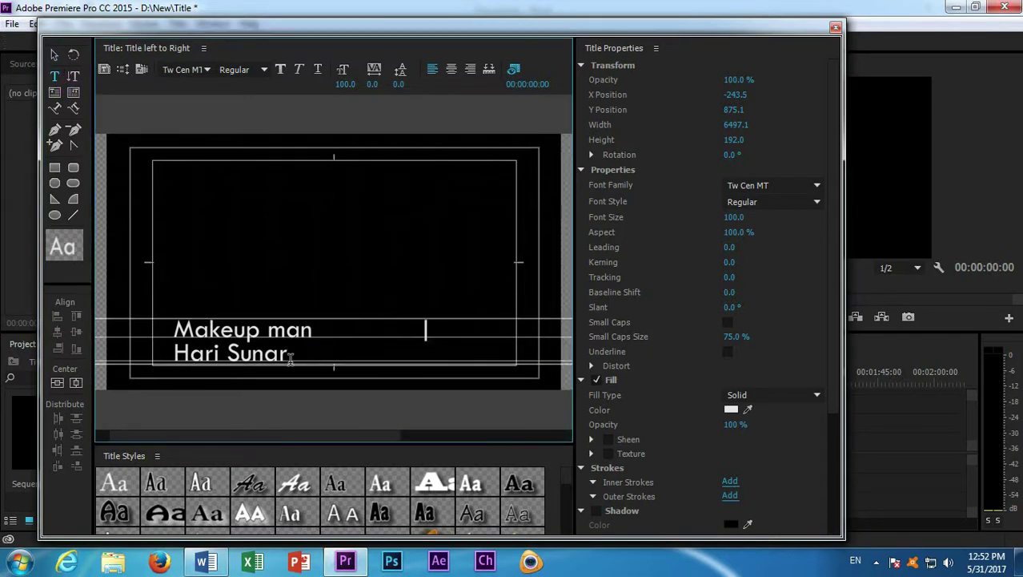
left_click(320, 361)
left_click(428, 333)
left_click(206, 564)
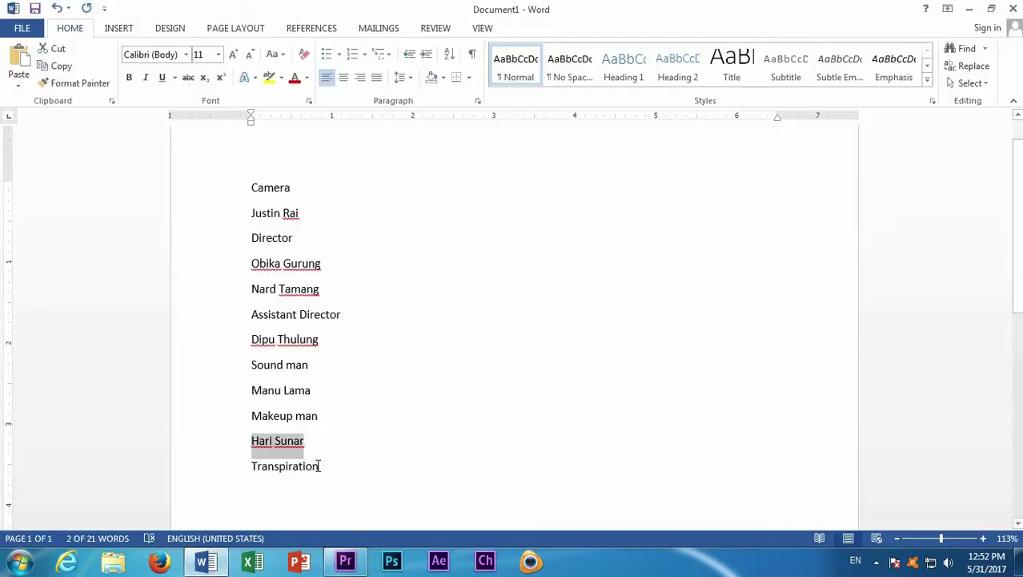
left_click_drag(320, 466, 230, 474)
key("ctrl+c")
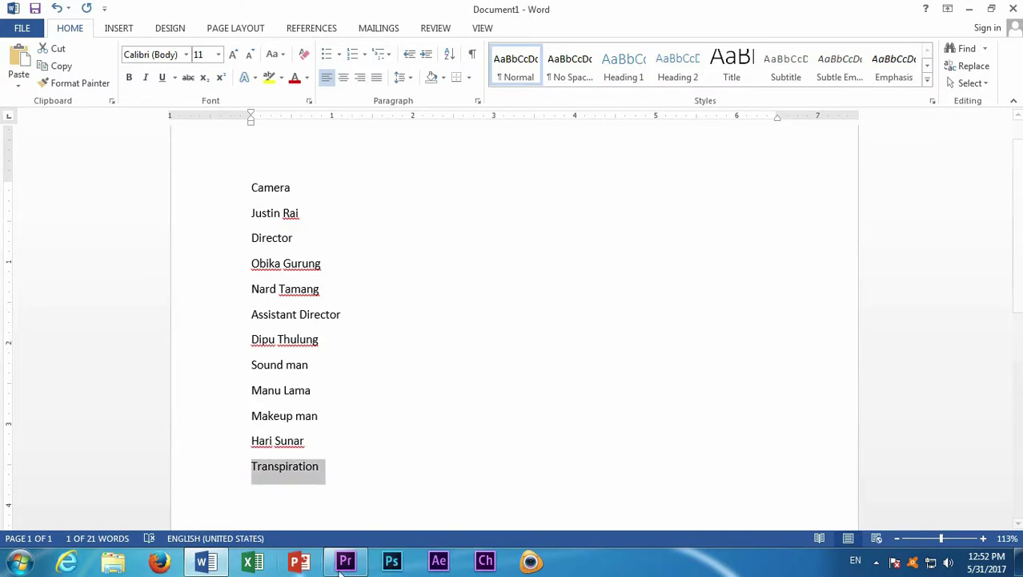
Paste 'Transpiration' beside Makeup man with the crew member's name beneath it.
left_click(345, 562)
left_click(445, 335)
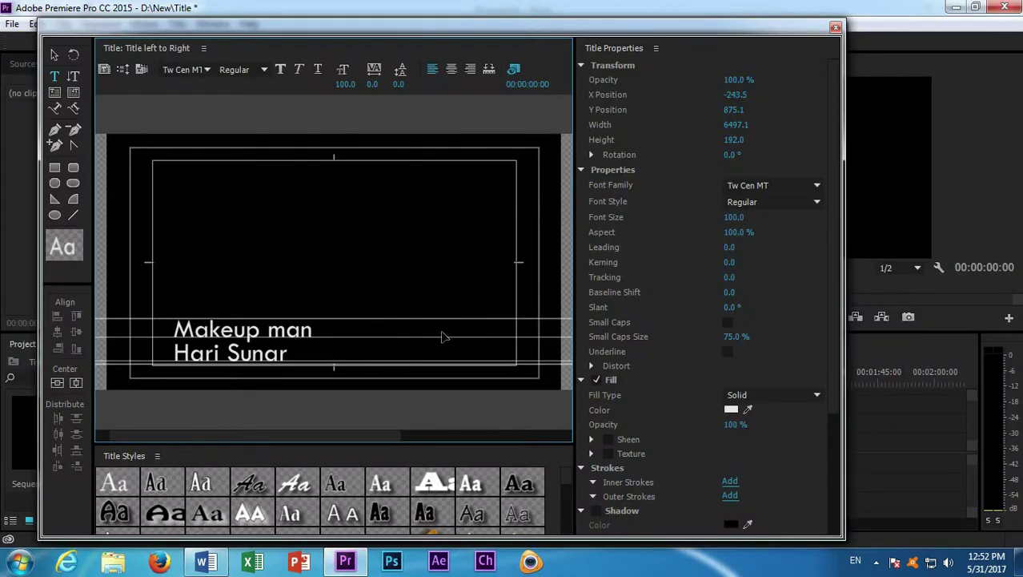
key("ctrl+v")
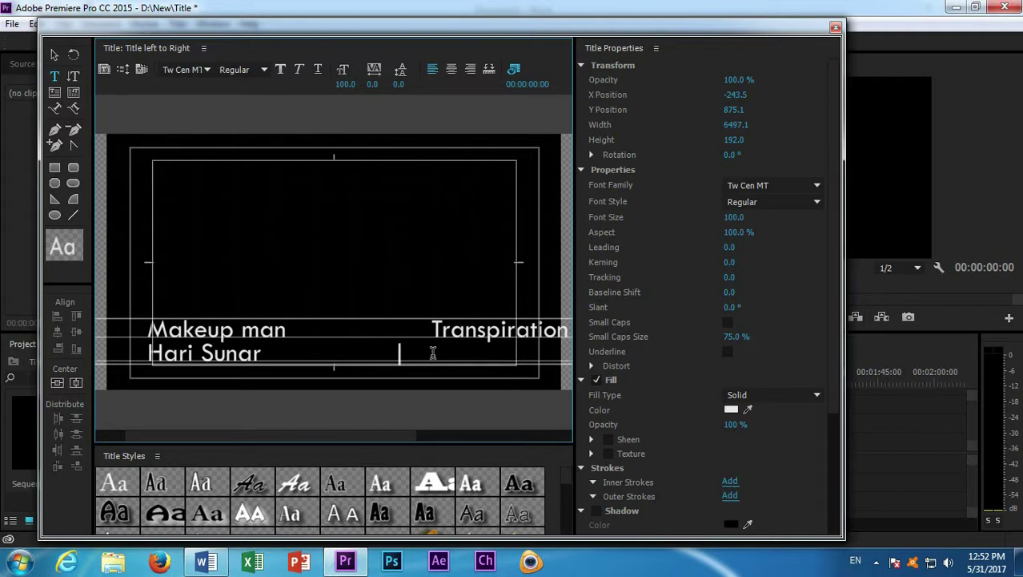
left_click(206, 562)
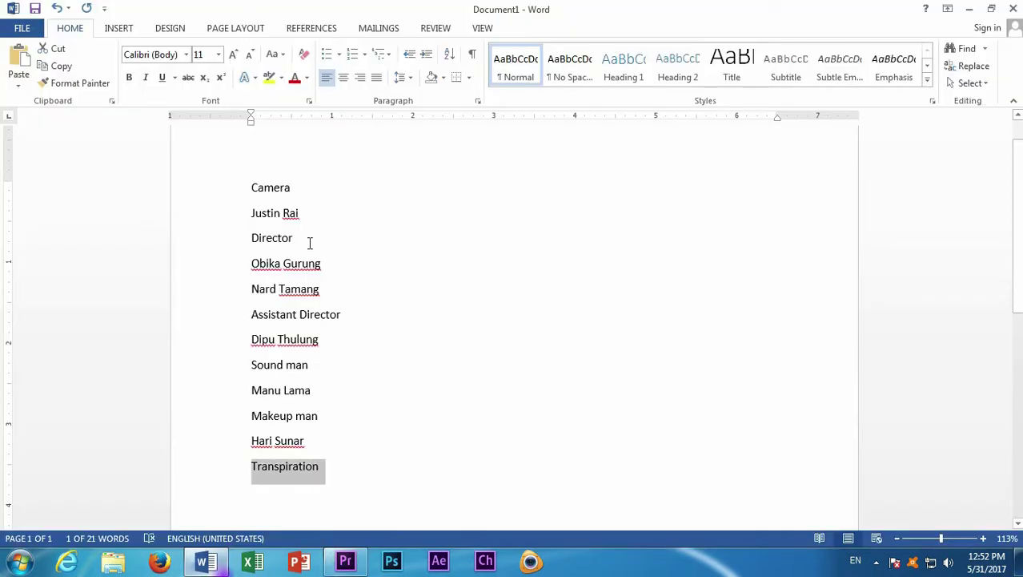
left_click_drag(323, 289, 229, 292)
key("ctrl+c")
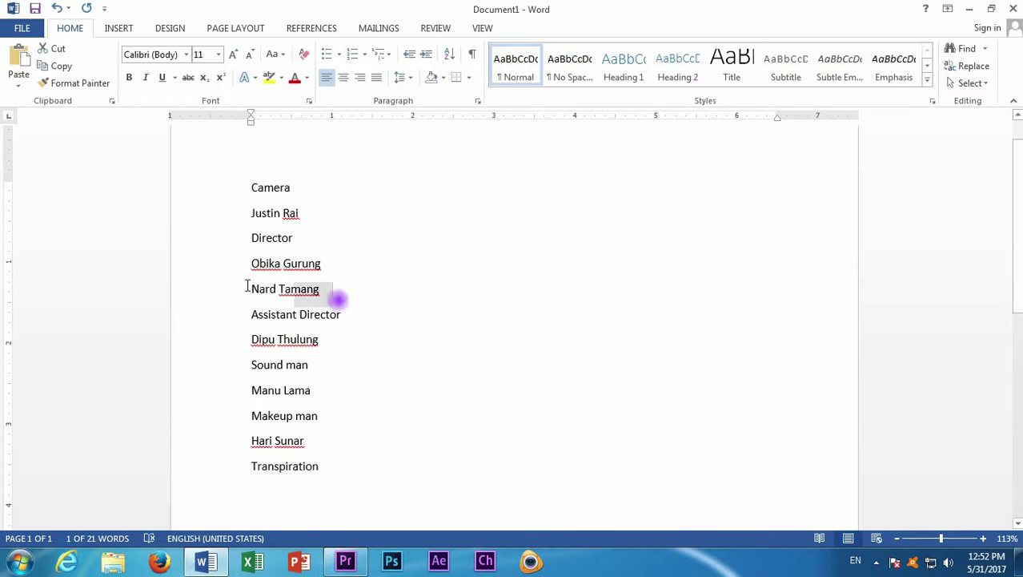
left_click(345, 560)
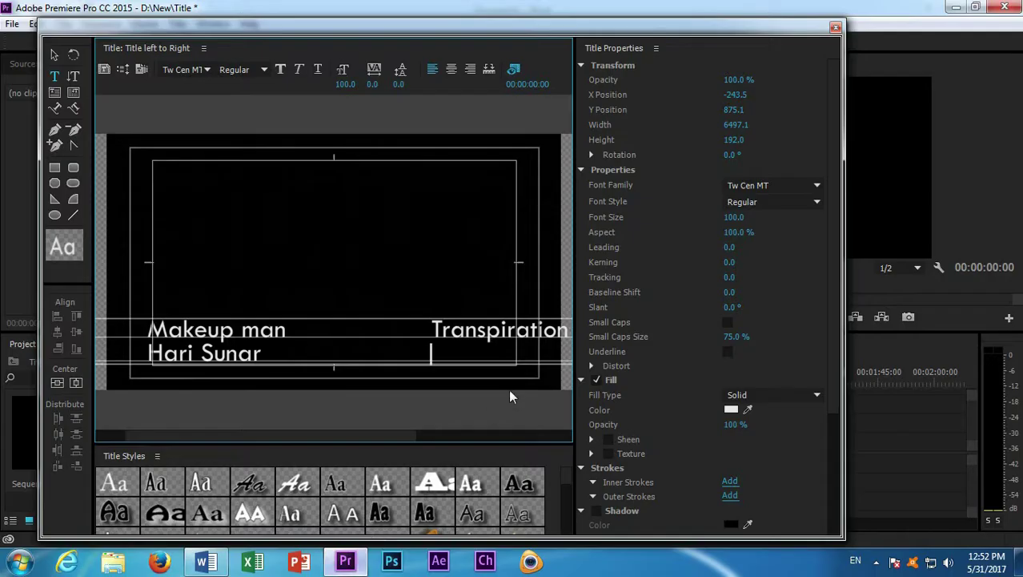
left_click(449, 347)
key("ctrl+v")
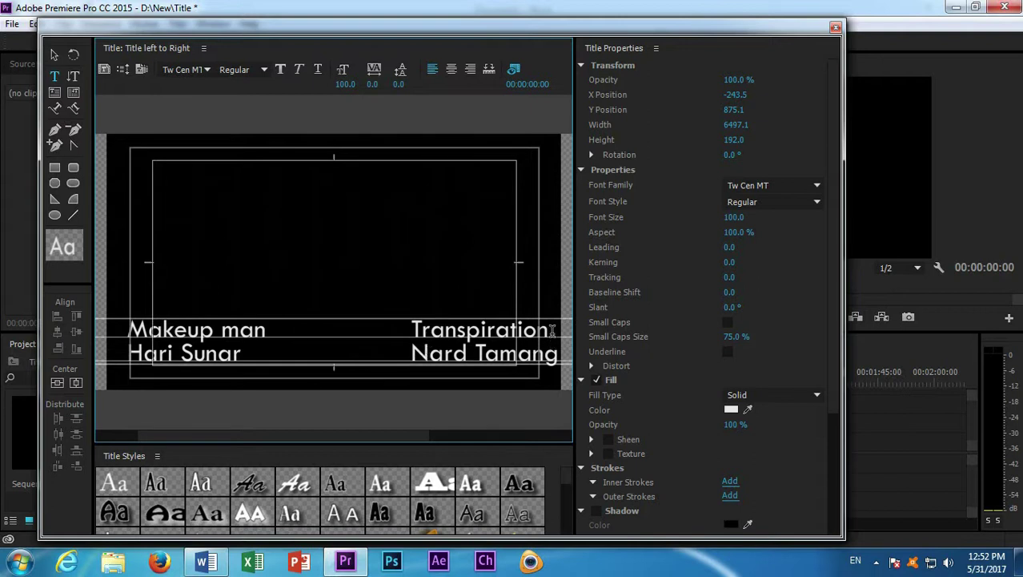
left_click_drag(552, 331, 396, 325)
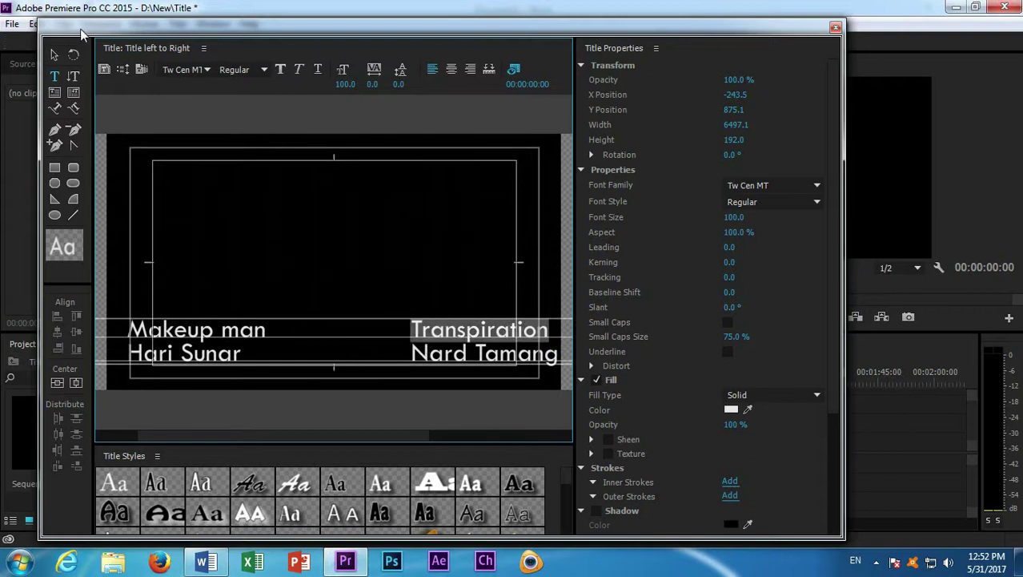
left_click(53, 54)
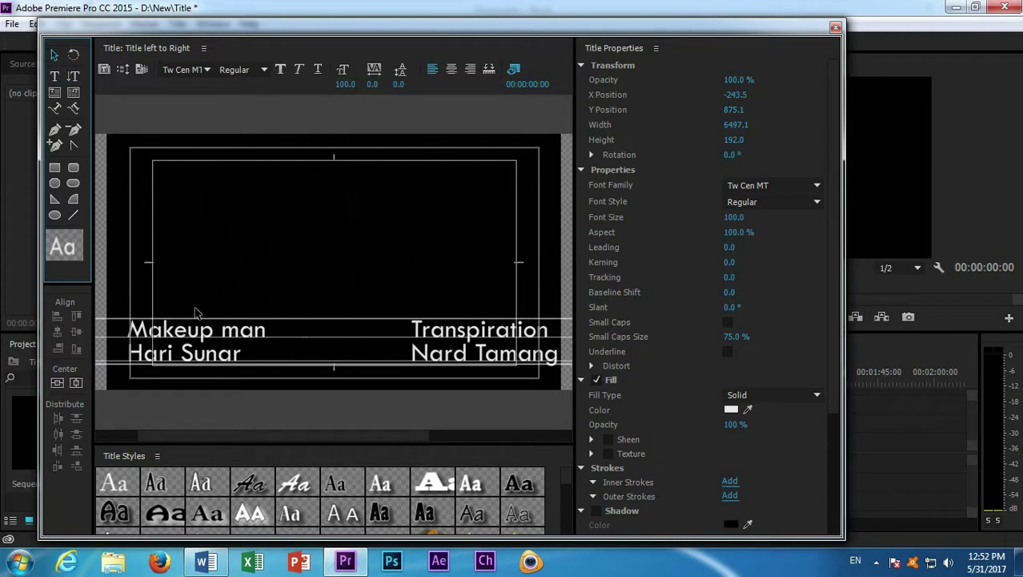
Narrow the crawl text box and slide the credits block to X -1349.7, centring Transpiration.
left_click_drag(211, 342, 189, 335)
left_click_drag(474, 334, 401, 337)
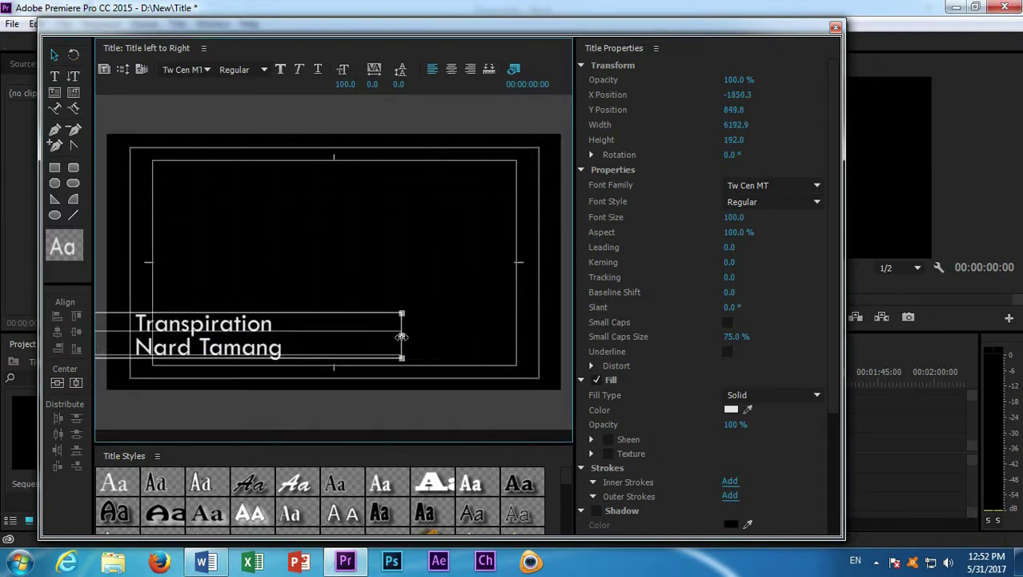
left_click_drag(221, 334, 438, 340)
left_click_drag(287, 334, 380, 338)
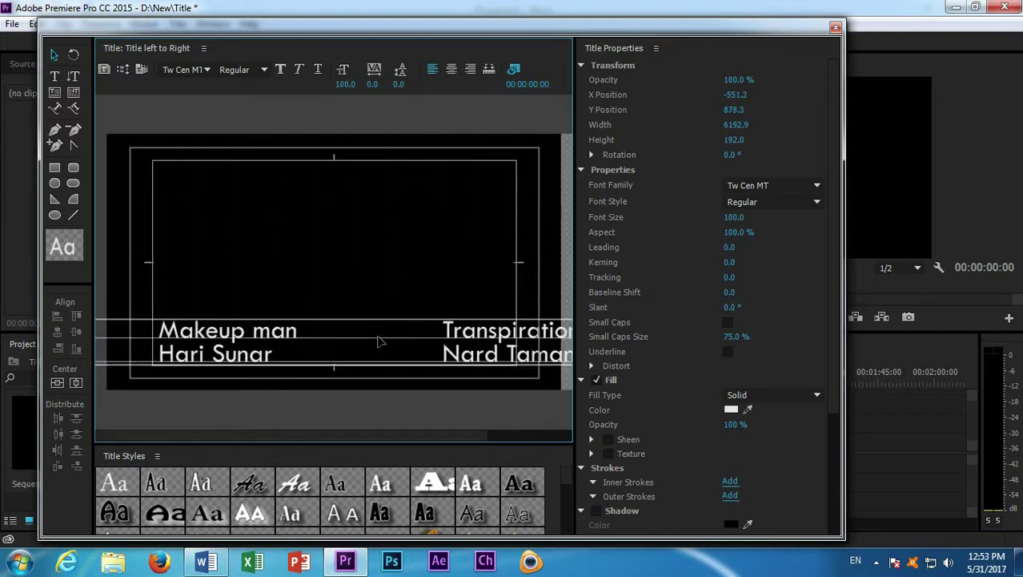
left_click_drag(192, 346, 410, 356)
left_click_drag(560, 344, 427, 342)
mouse_move(541, 346)
left_mouse_down()
mouse_move(271, 341)
mouse_move(286, 342)
left_mouse_up()
Underline the Transpiration heading.
left_click(54, 75)
mouse_move(399, 328)
left_mouse_down()
mouse_move(218, 326)
mouse_move(254, 329)
left_mouse_up()
left_click(727, 350)
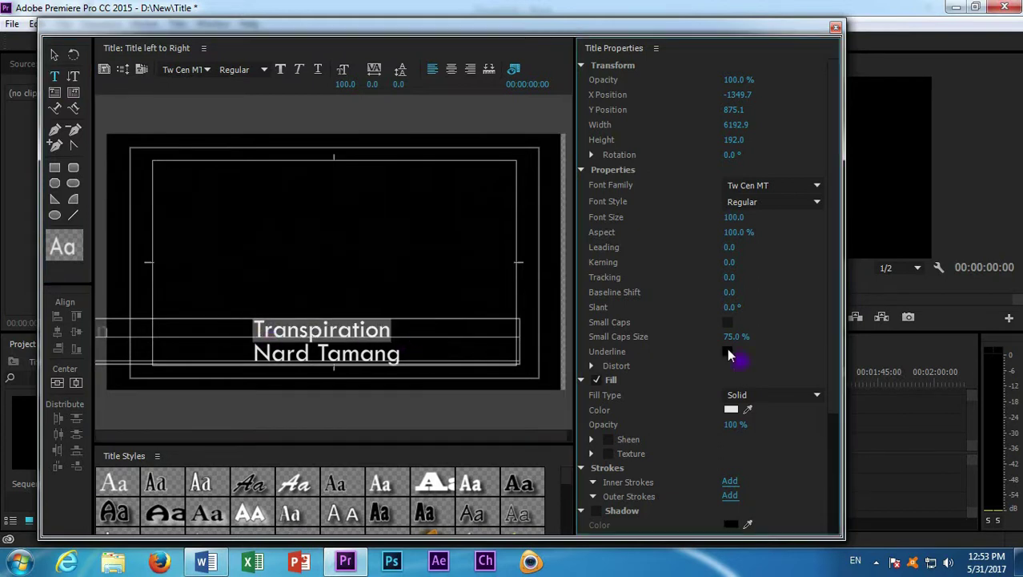
Give the Transpiration heading the blue fill 2947FD.
left_click(731, 410)
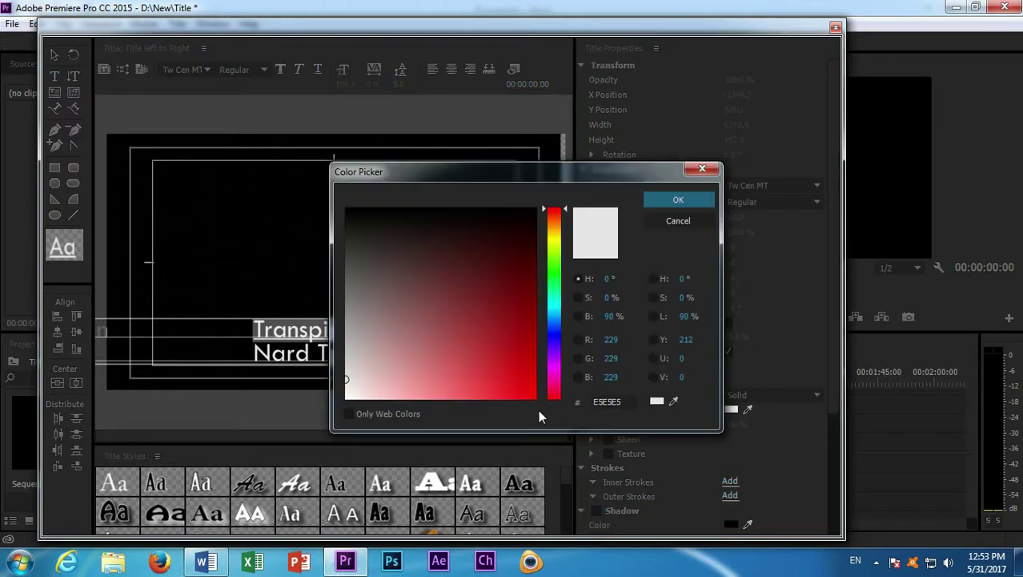
left_click(560, 373)
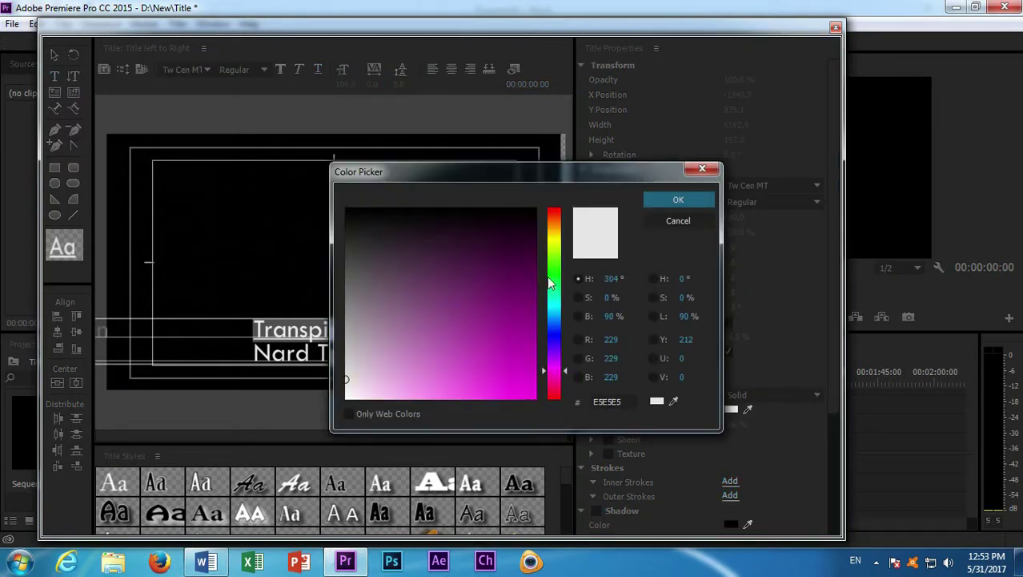
left_click(559, 294)
left_click_drag(559, 304, 555, 335)
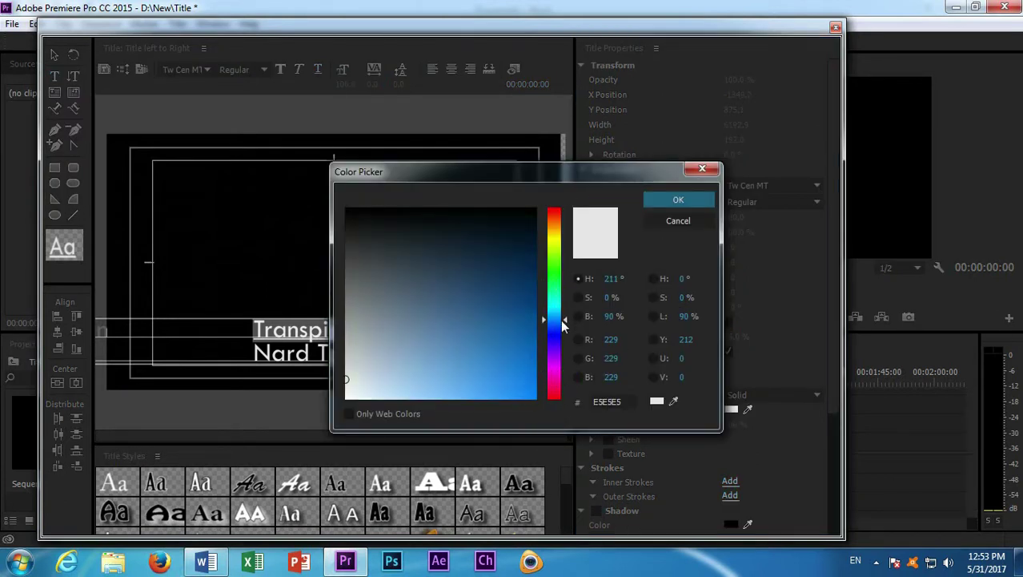
left_click_drag(510, 379, 506, 397)
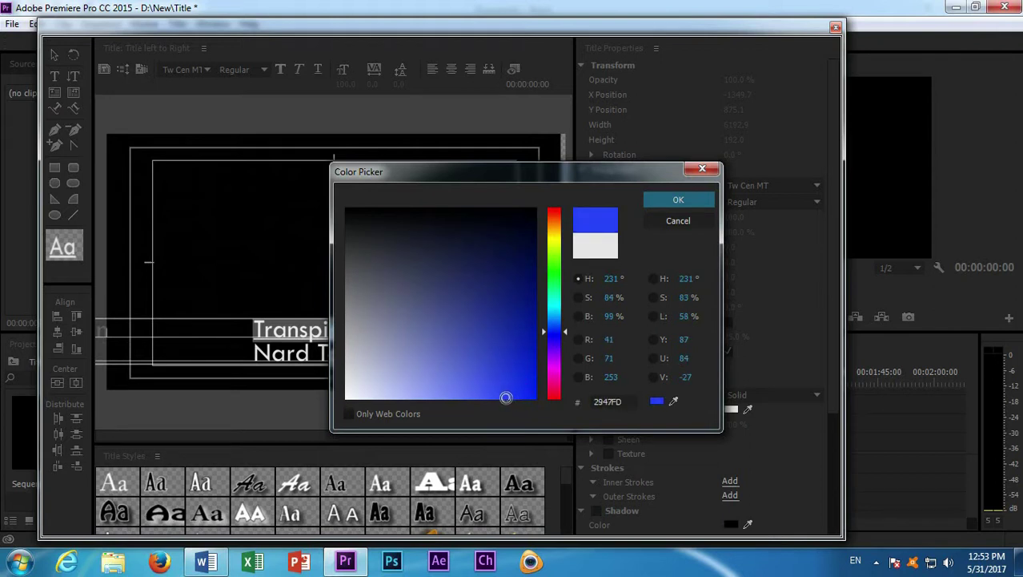
left_click(677, 200)
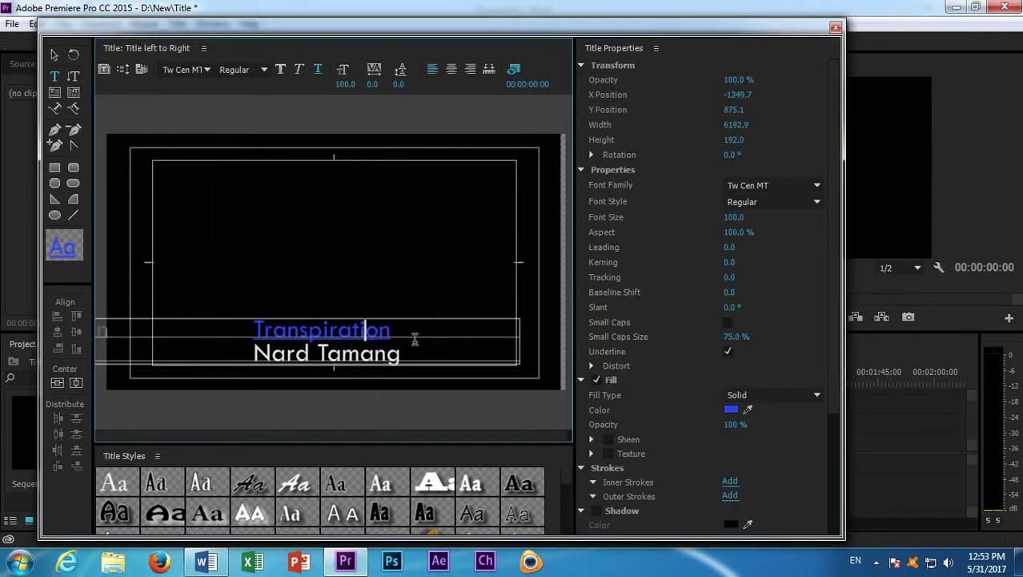
Shift the credits block right and colour Makeup man with the blue sampled from Transpiration.
left_click(54, 54)
left_click_drag(305, 340, 453, 341)
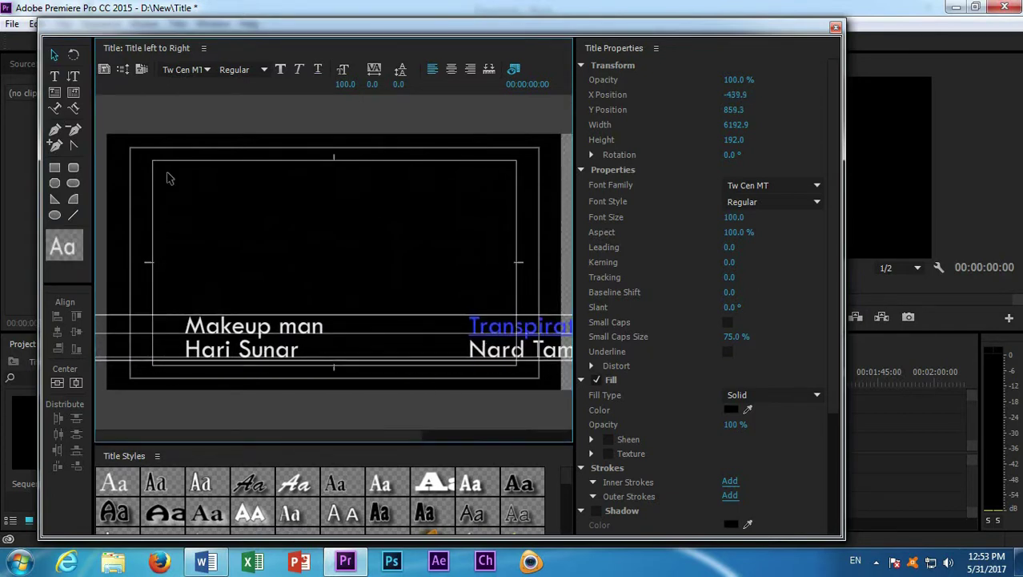
left_click(55, 78)
left_click_drag(338, 327, 172, 318)
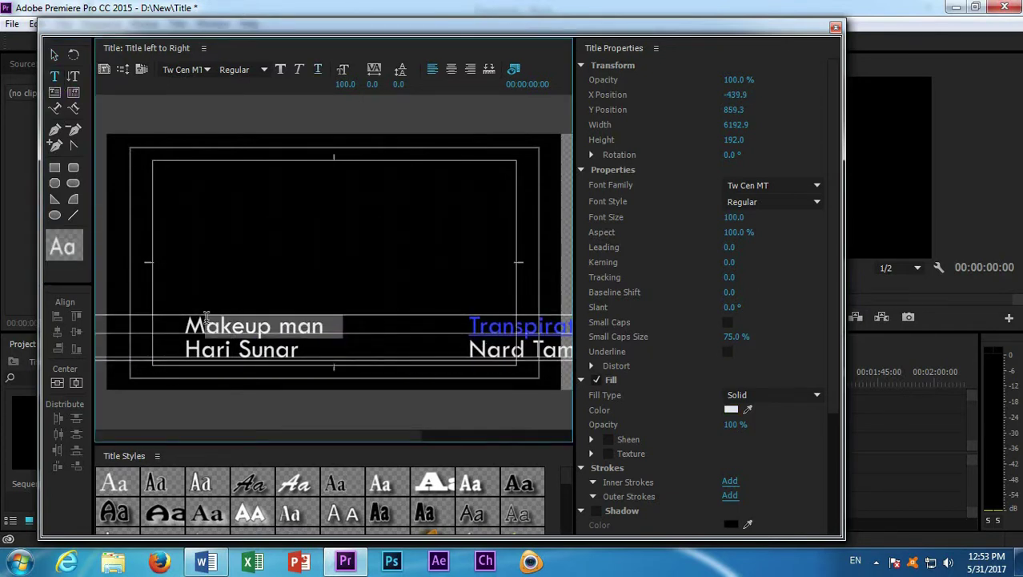
left_click(731, 409)
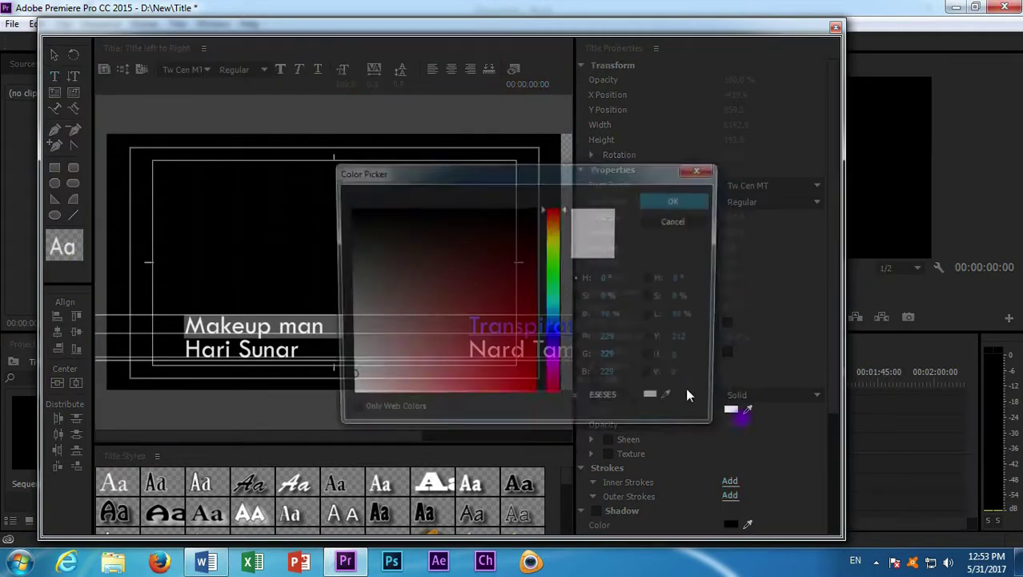
left_click_drag(607, 171, 864, 145)
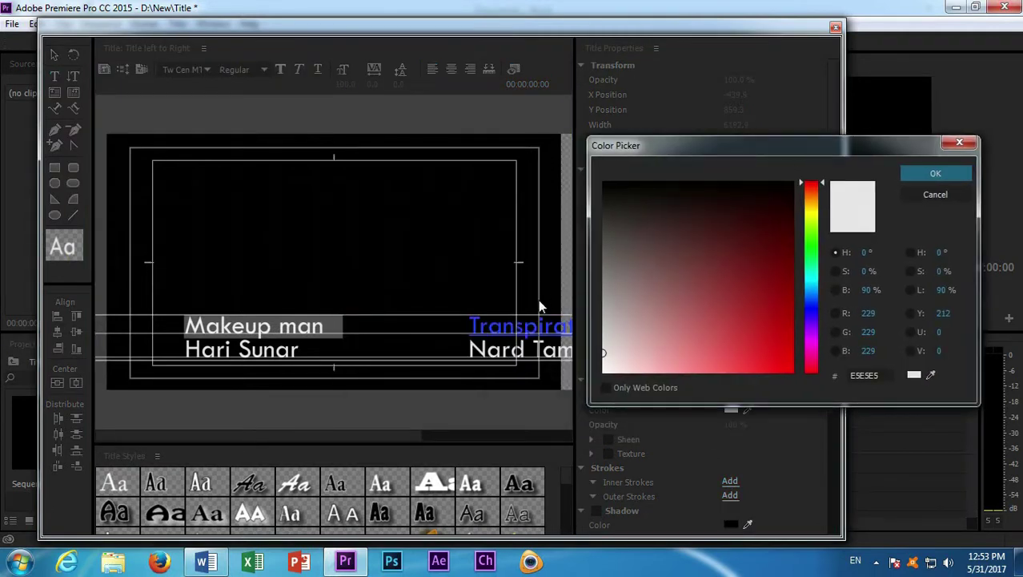
left_click_drag(928, 374, 568, 325)
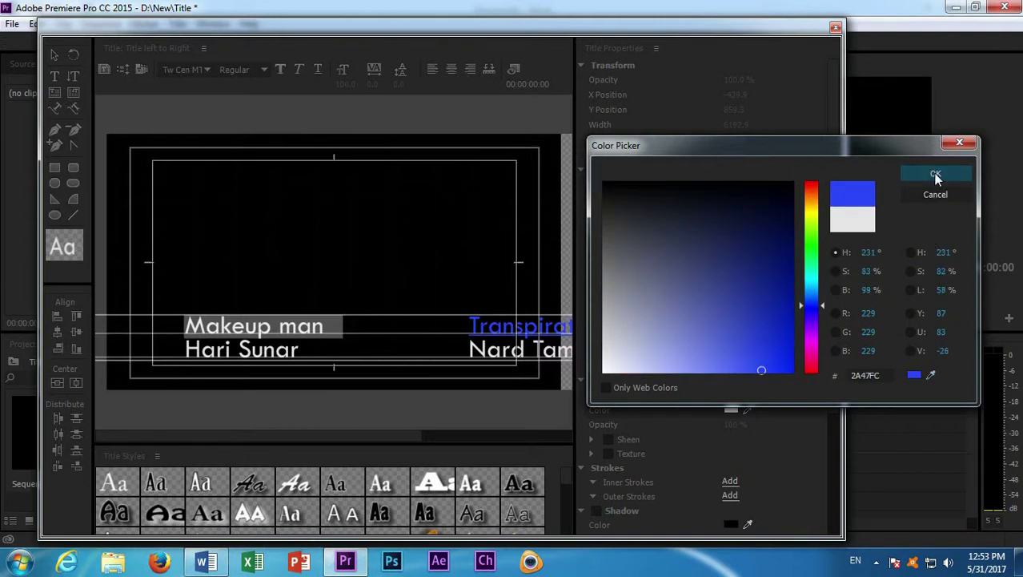
left_click(935, 175)
left_click(344, 330)
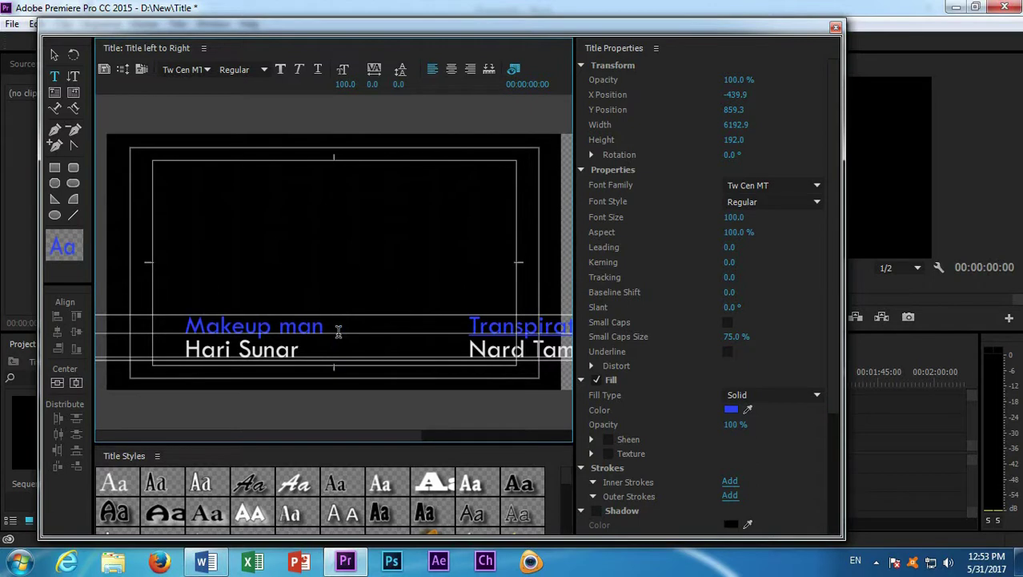
Confirm the 2947FD blue fill and underline the Makeup man heading.
left_click(733, 410)
left_click(637, 403)
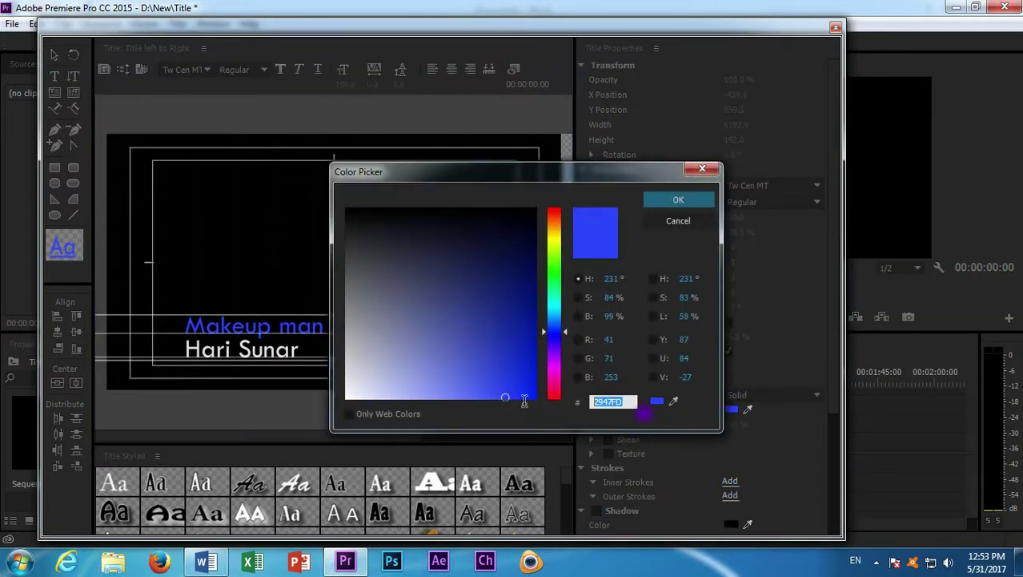
left_click(679, 199)
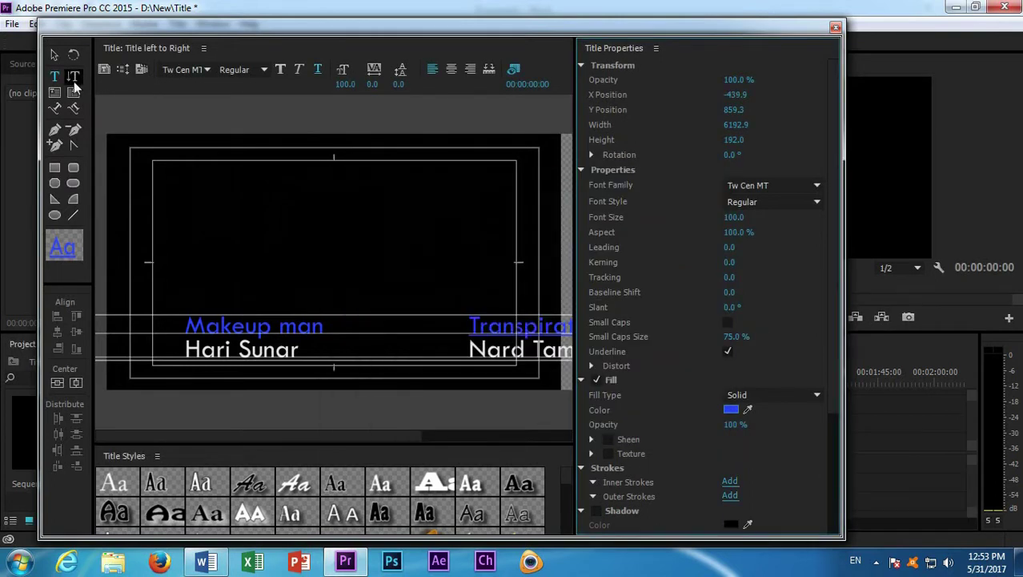
left_click(54, 55)
left_click(251, 352)
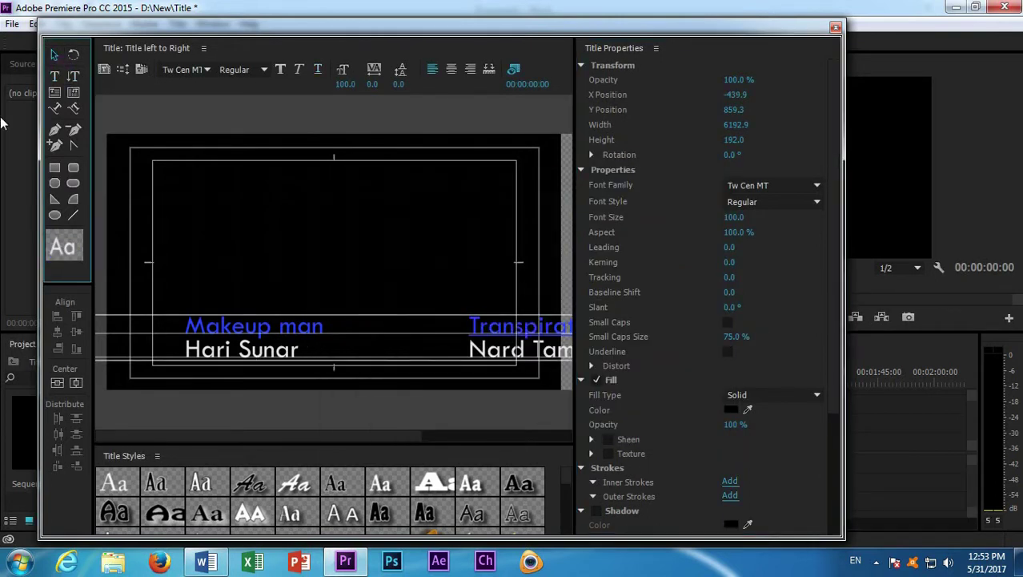
double_click(322, 329)
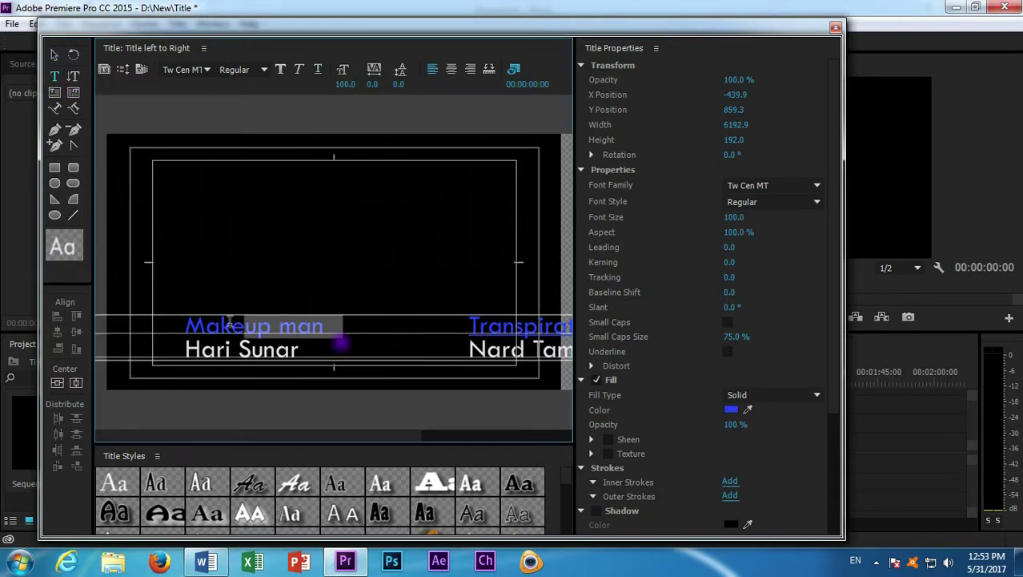
left_click_drag(334, 330, 190, 322)
left_click(728, 351)
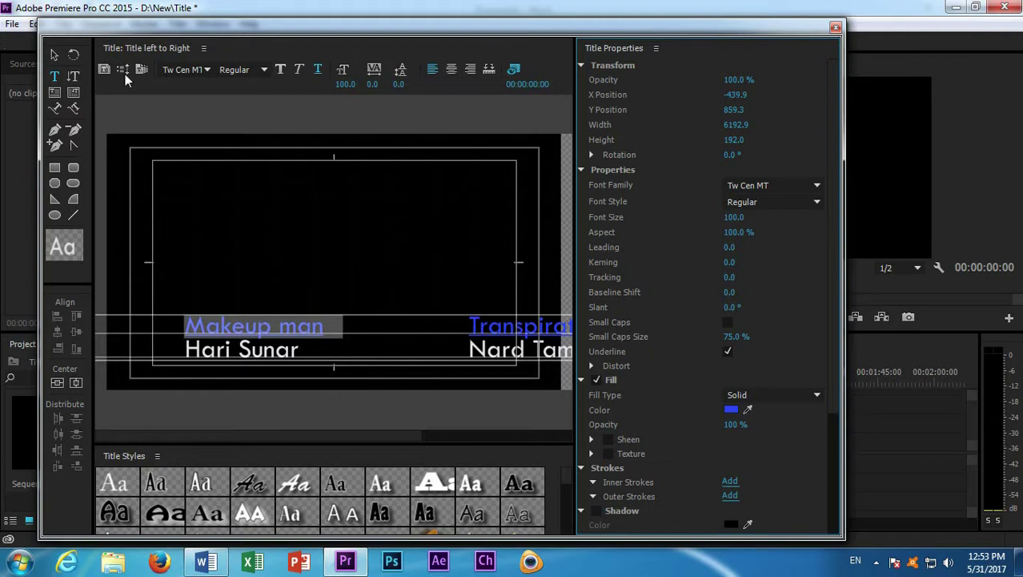
Slide the credits block to X 568.0 to reveal the Sound man credit.
left_click(55, 55)
left_click(290, 328)
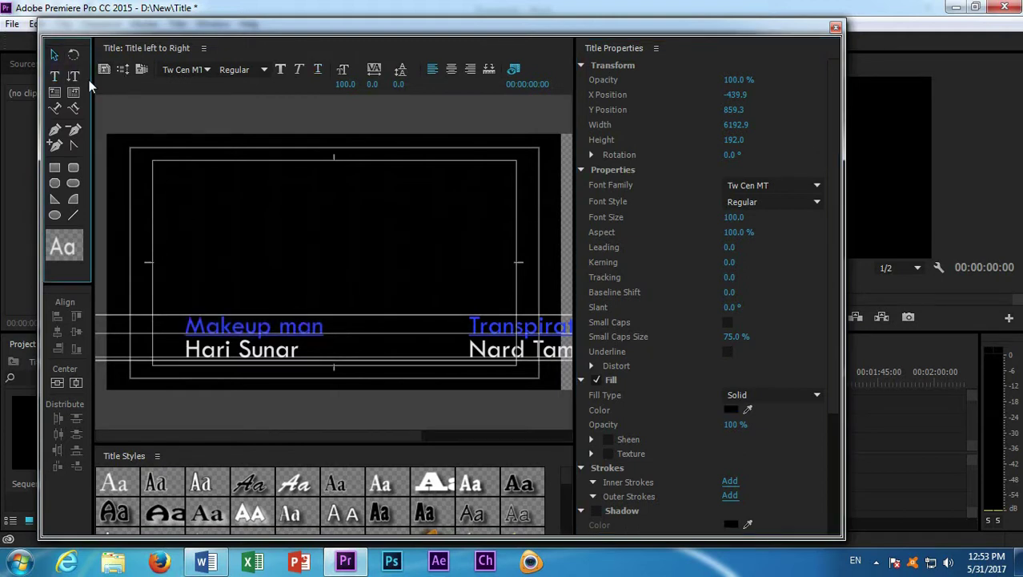
left_click_drag(227, 342, 465, 351)
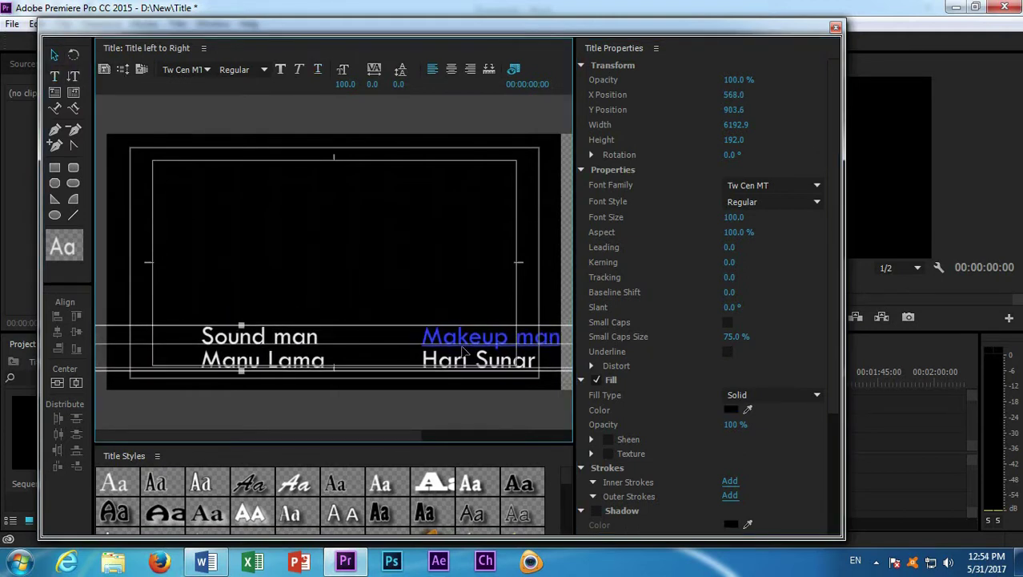
Underline the Sound man heading and set its fill to 2947FD.
left_click(54, 75)
left_click(459, 335)
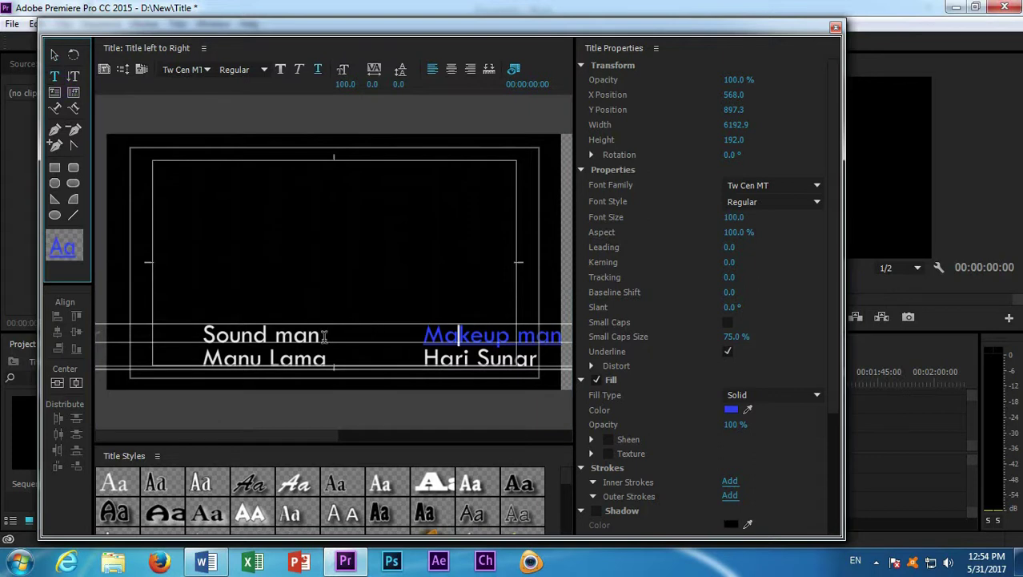
left_click_drag(323, 337, 204, 336)
left_click(726, 353)
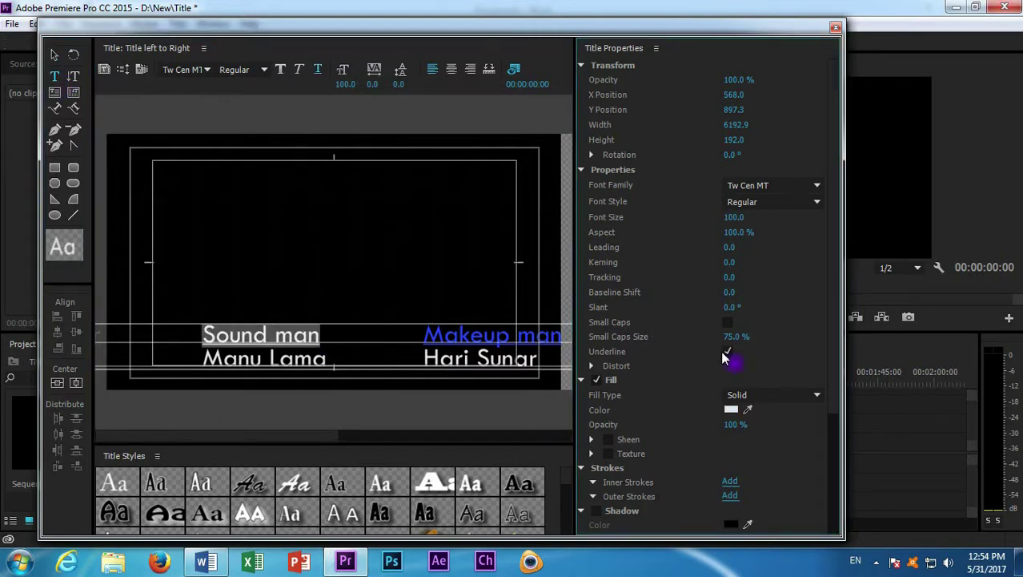
left_click(731, 411)
left_click(633, 401)
type("2947FD")
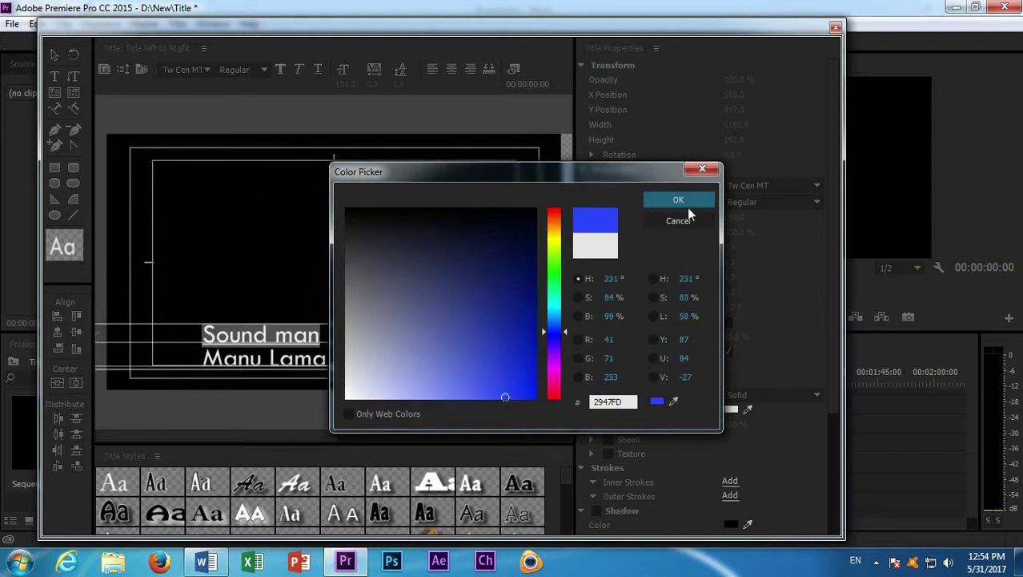
left_click(687, 205)
Colour the Assistant Director heading 2947FD and slide the crawl on to X 2488.3.
left_click(53, 56)
mouse_move(277, 348)
left_mouse_down()
mouse_move(538, 354)
mouse_move(541, 332)
left_mouse_up()
left_click(54, 75)
left_click_drag(389, 338, 207, 330)
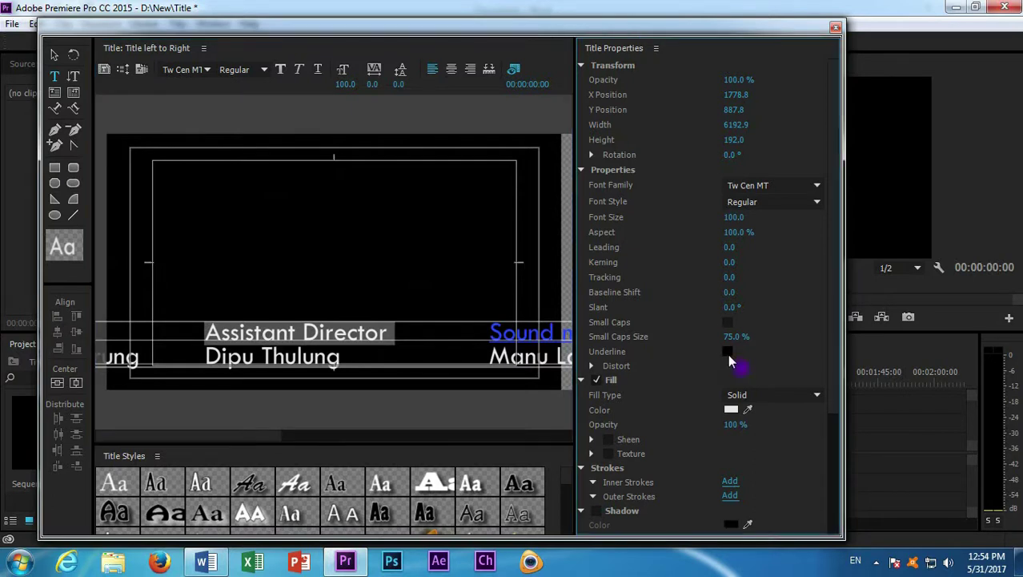
left_click(731, 409)
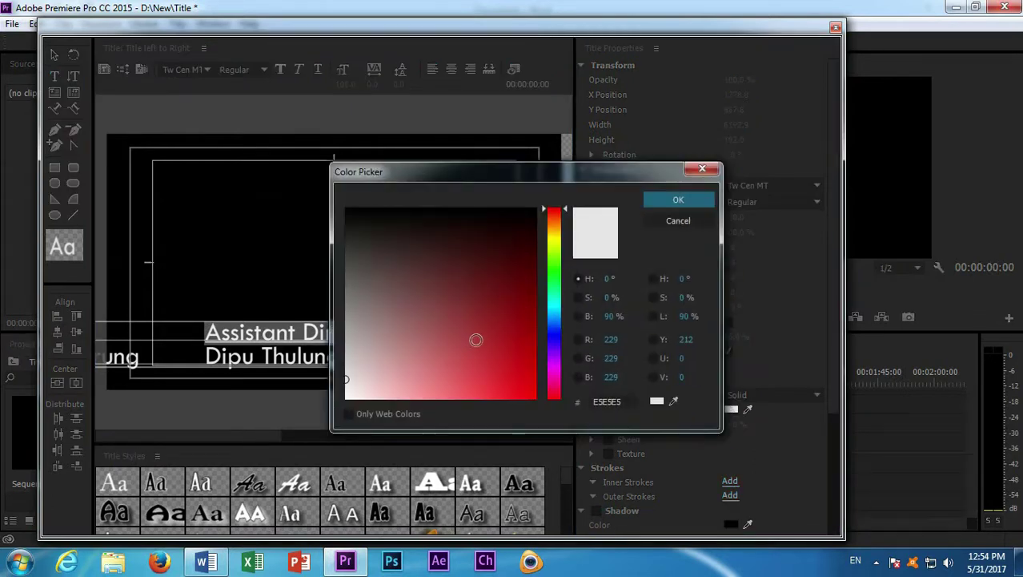
left_click_drag(631, 401, 527, 398)
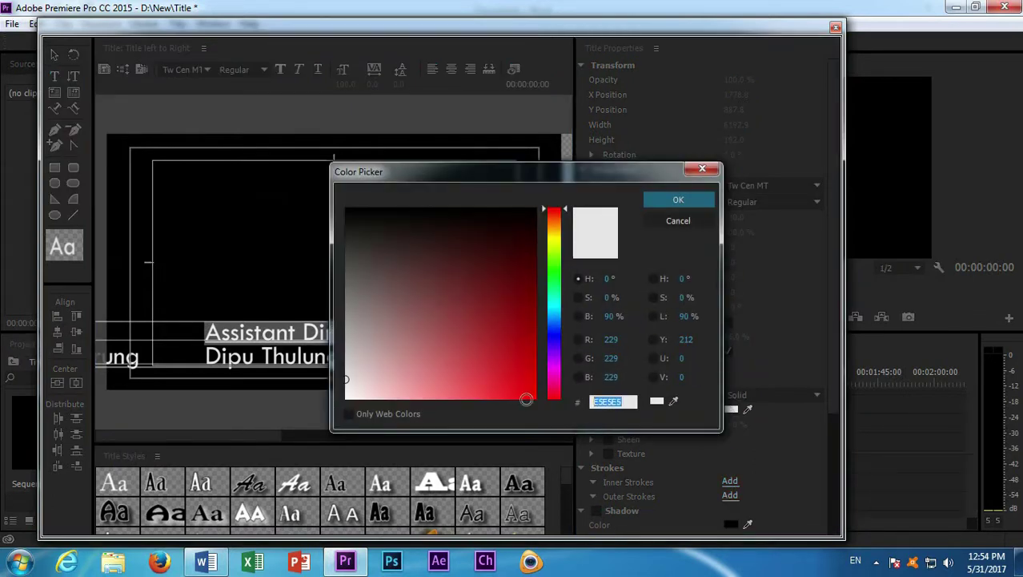
type("2947FD")
left_click(701, 200)
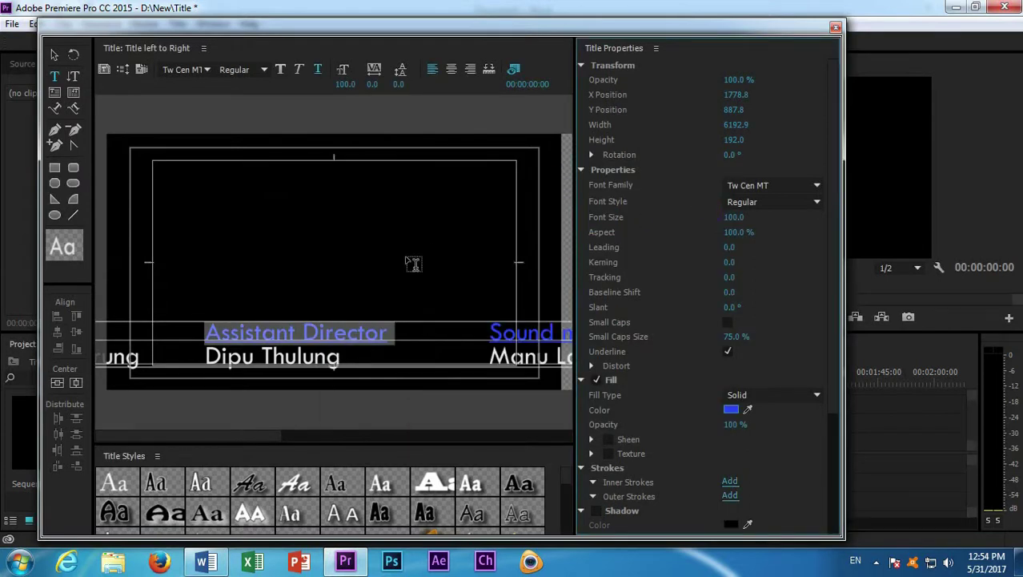
left_click(55, 54)
mouse_move(237, 329)
left_mouse_down()
mouse_move(412, 332)
mouse_move(402, 330)
left_mouse_up()
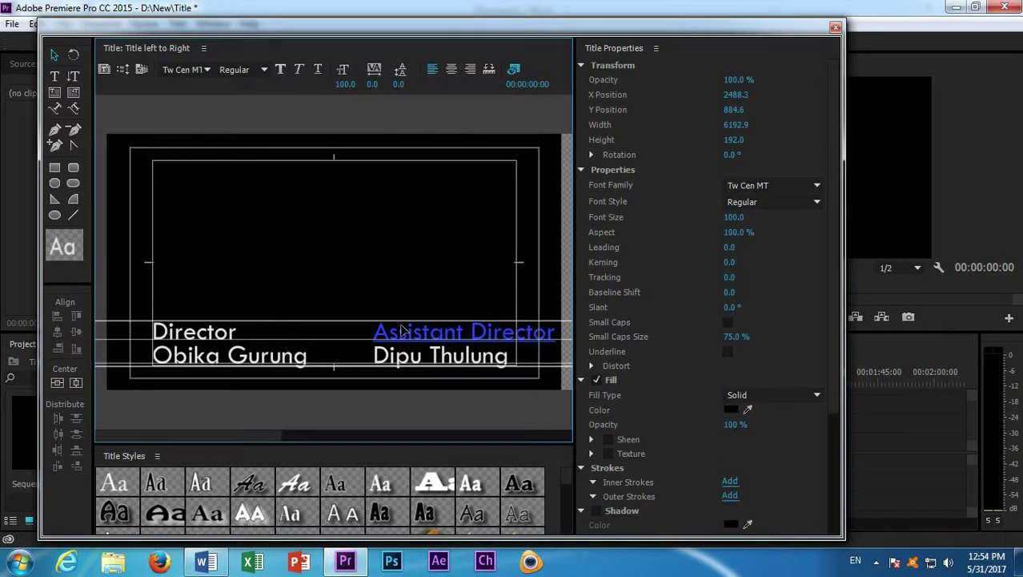
Set the Director heading's fill to blue 2947FD.
left_click(54, 75)
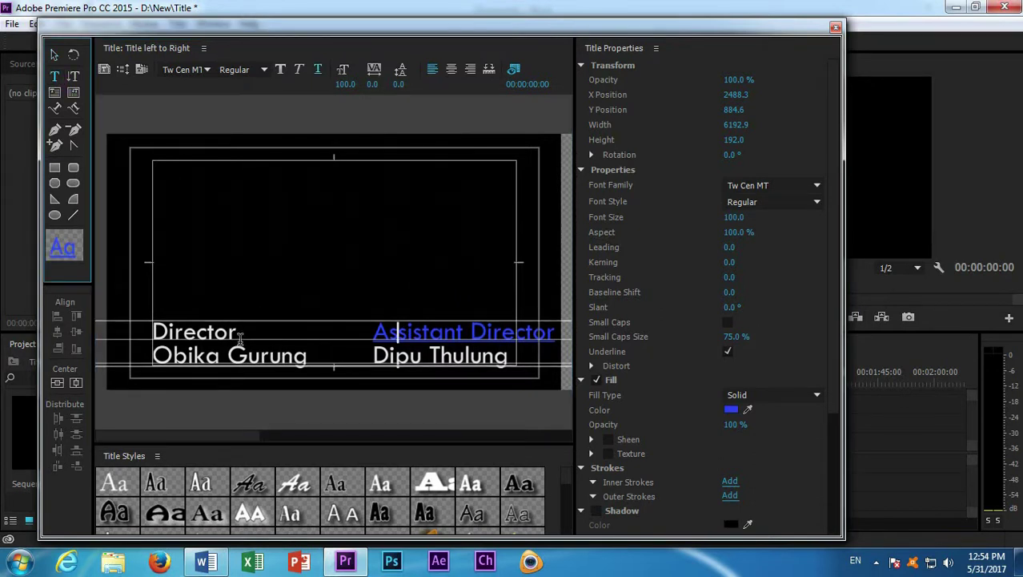
left_click_drag(239, 334, 135, 321)
left_click(731, 410)
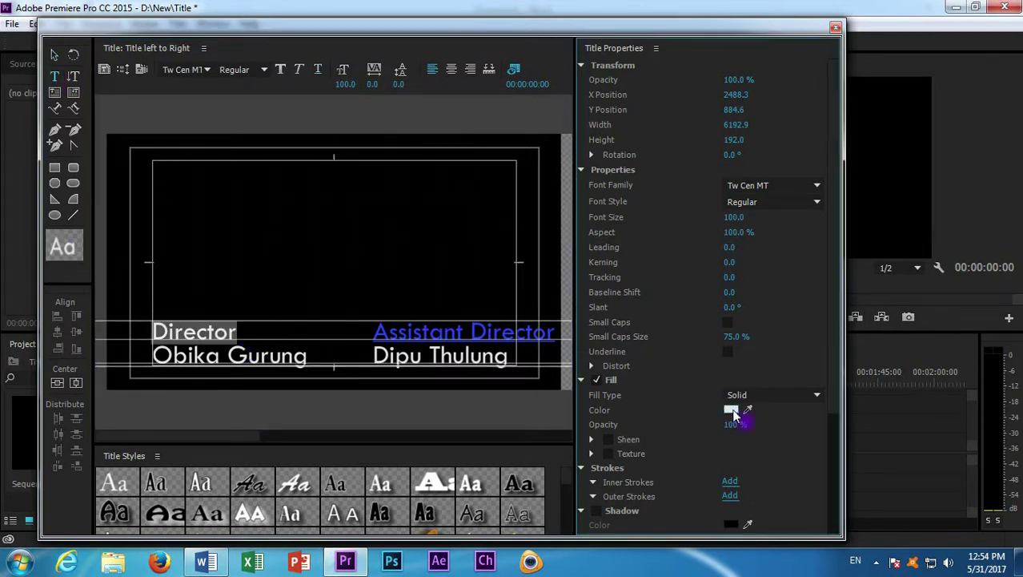
double_click(628, 402)
type("2947FD")
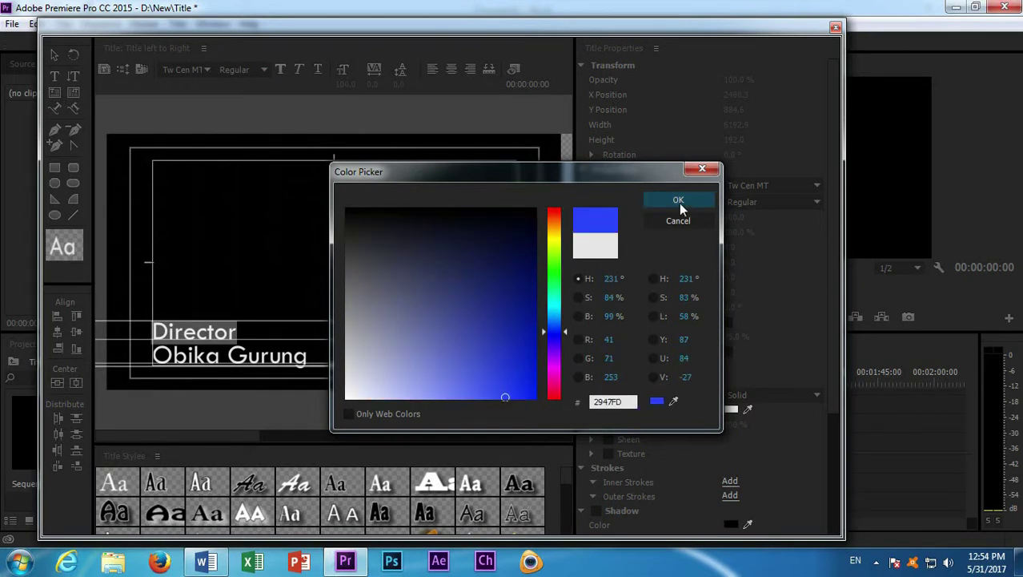
left_click(679, 201)
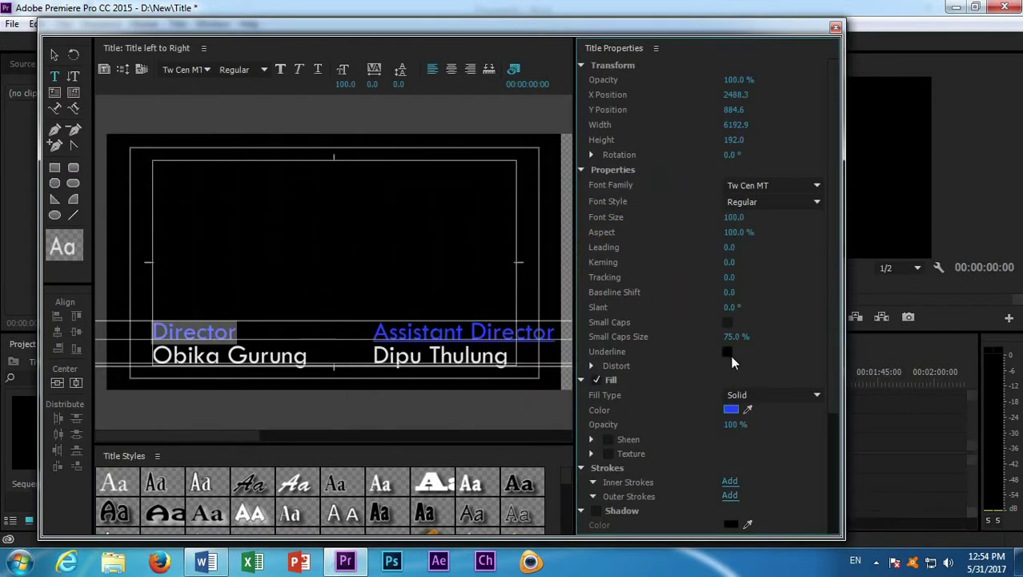
left_click(218, 337)
Make the Camera heading blue 2947FD and underlined, then save the project.
left_click(55, 55)
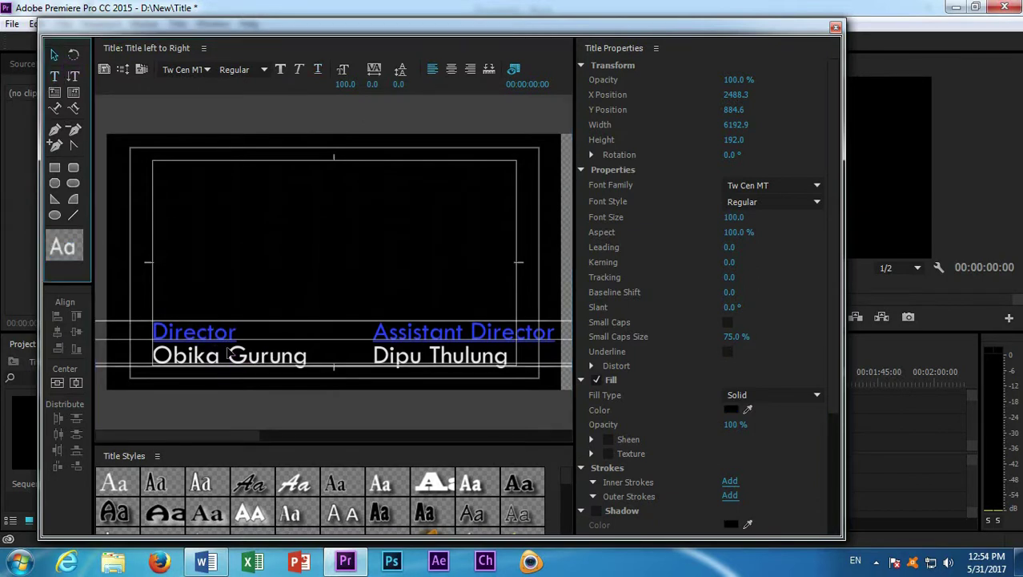
left_click_drag(230, 353, 420, 352)
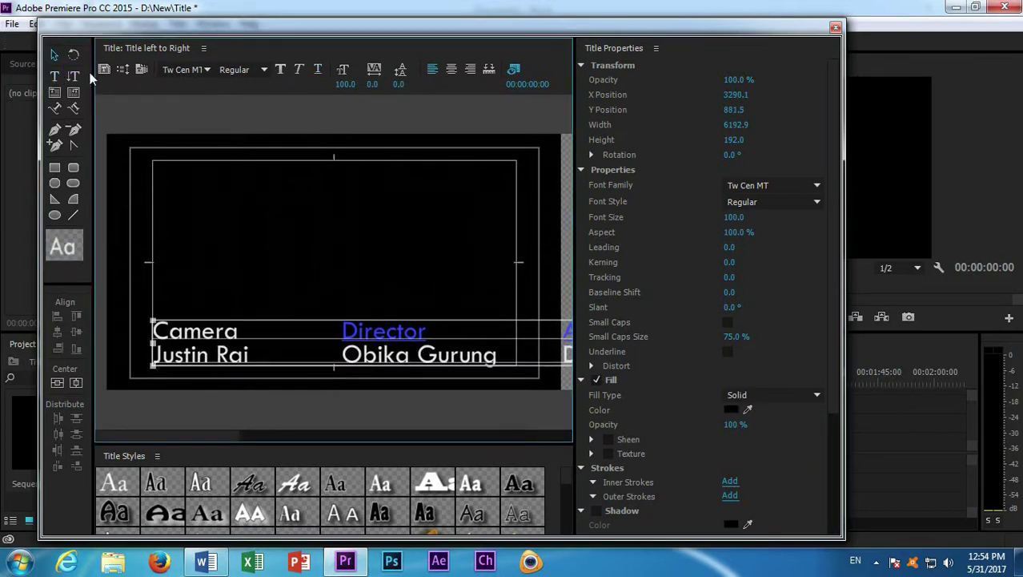
left_click(54, 76)
left_click_drag(246, 331, 138, 330)
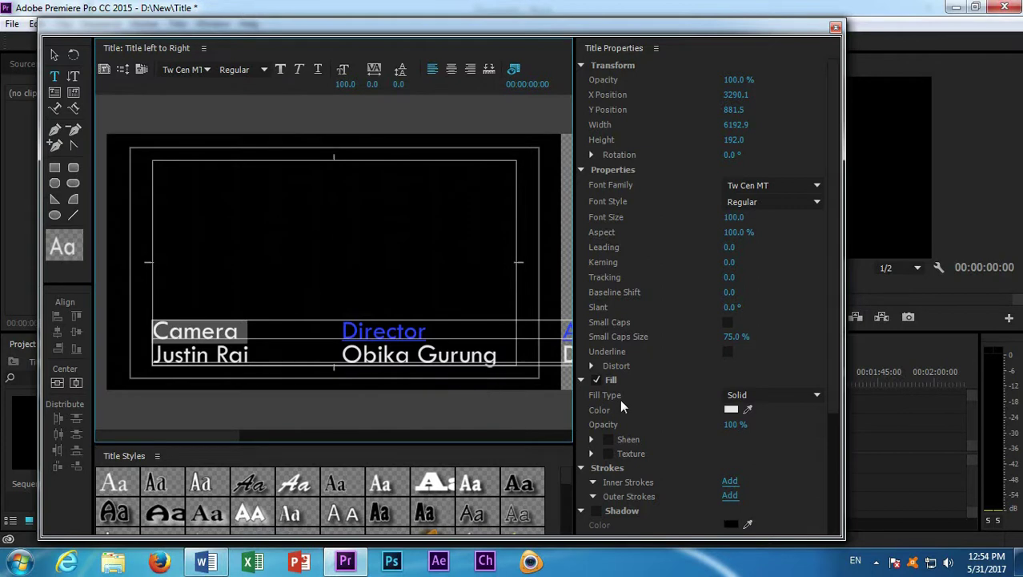
left_click(731, 409)
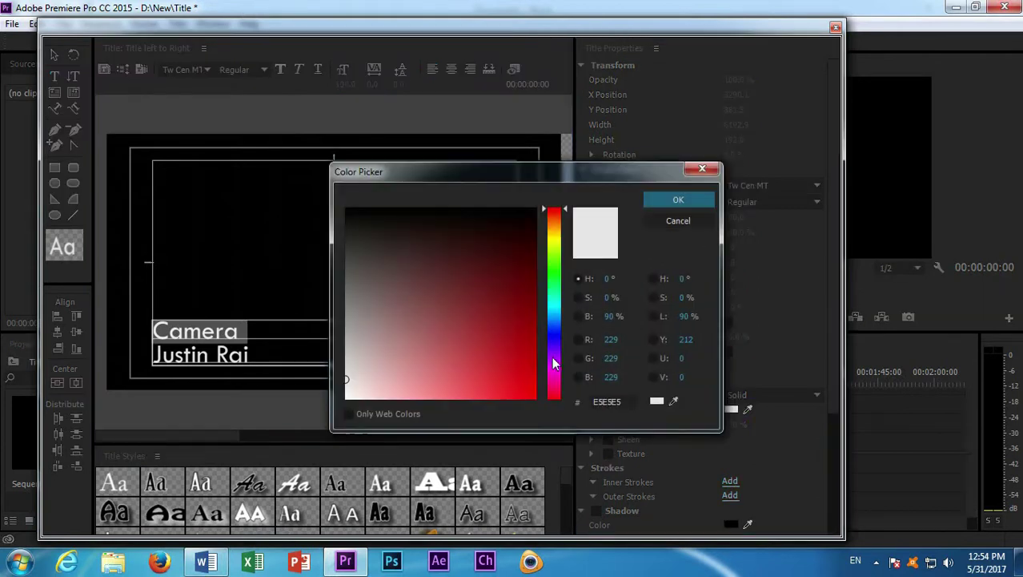
double_click(626, 401)
type("2947FD")
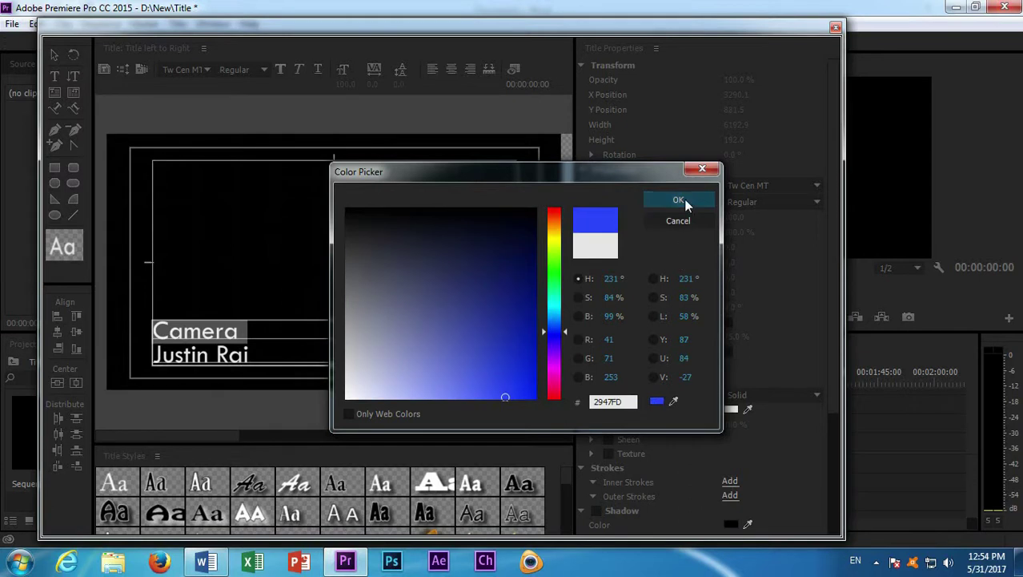
left_click(678, 201)
left_click(729, 353)
left_click(232, 337)
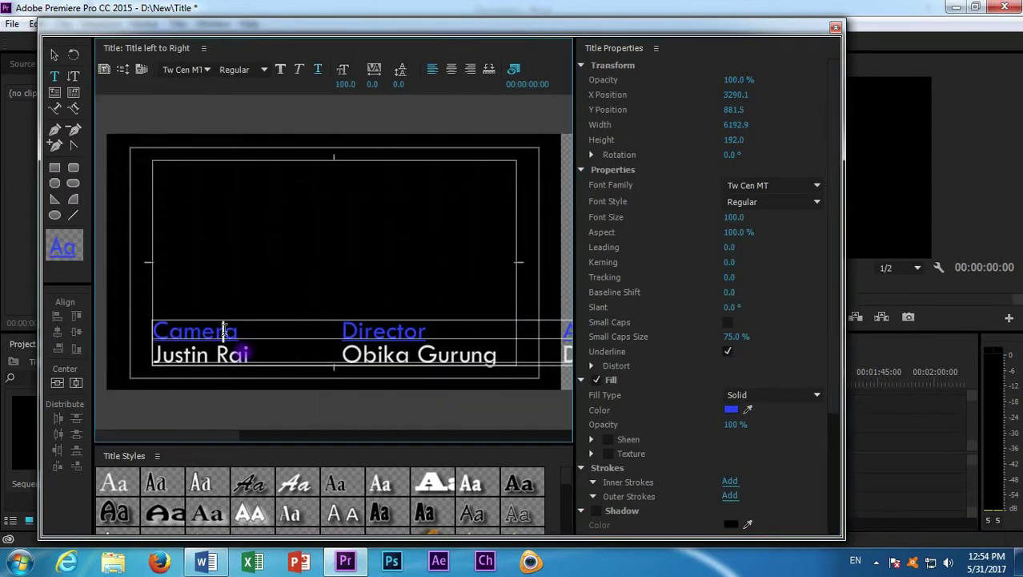
left_click(53, 56)
left_click(53, 56)
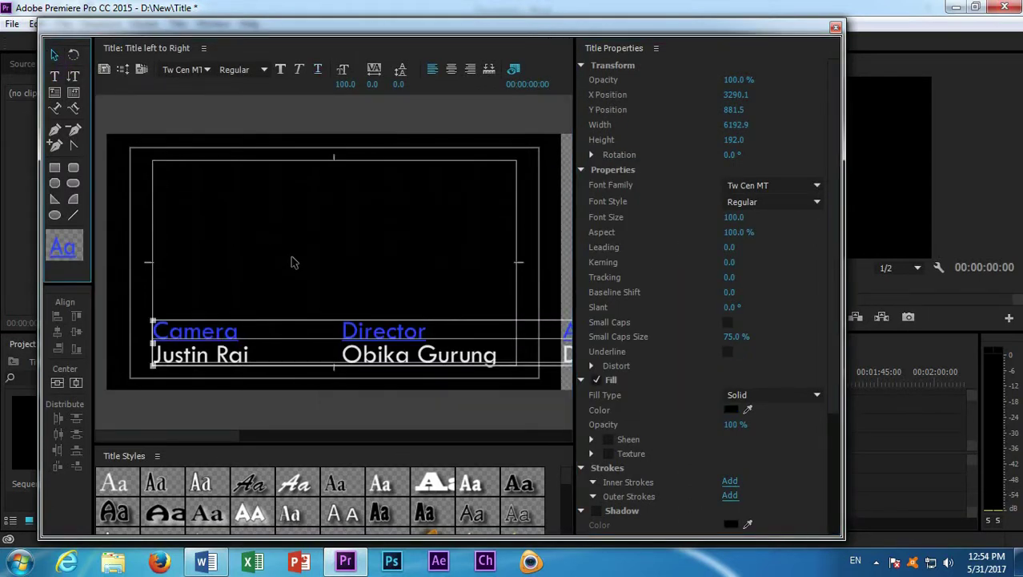
key("ctrl+s")
Place the Title left to Right clip on V1 with matching sequence settings and preview it.
left_click(835, 26)
left_click_drag(217, 442, 484, 407)
left_click(512, 309)
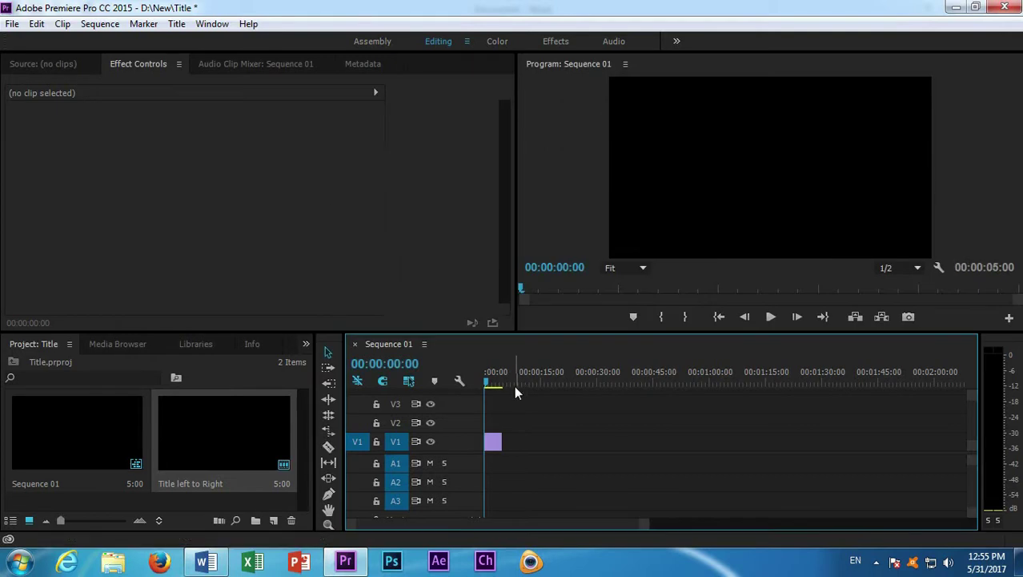
key("space")
Trim the credits clip so the sequence runs 00:00:39:10, checking it with playback.
left_click_drag(501, 441, 804, 441)
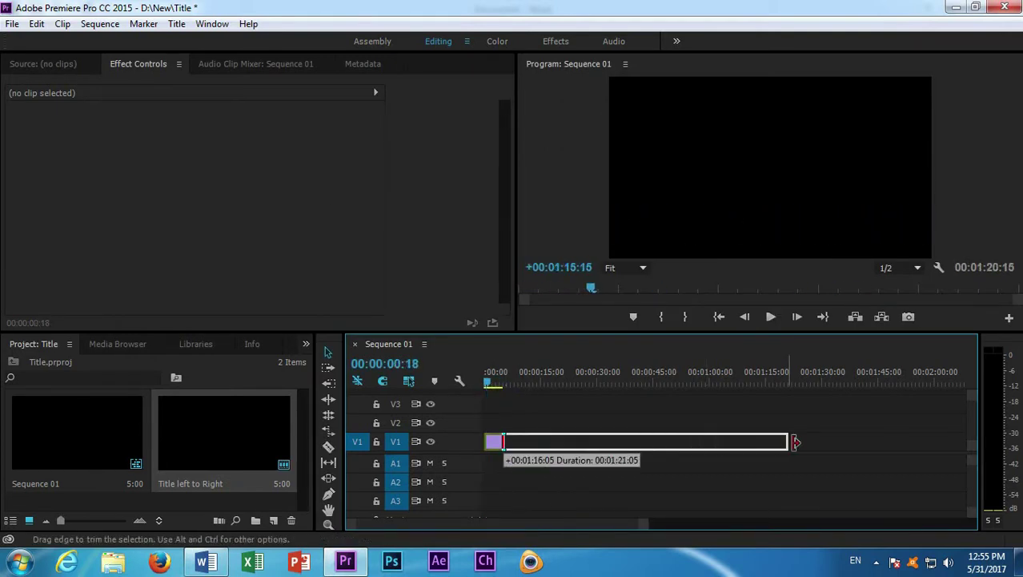
key("space")
left_click(509, 376)
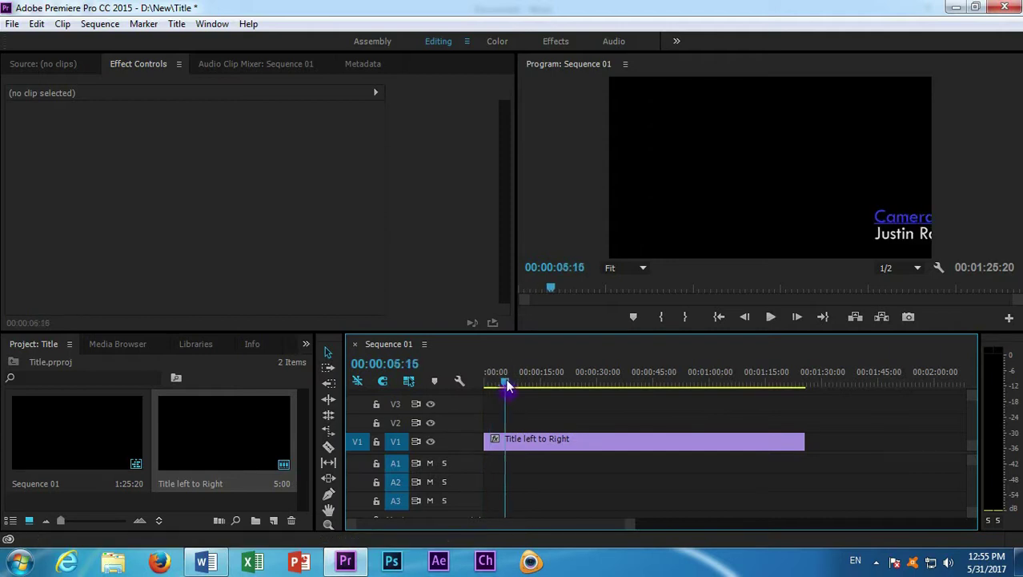
left_click_drag(804, 441, 681, 441)
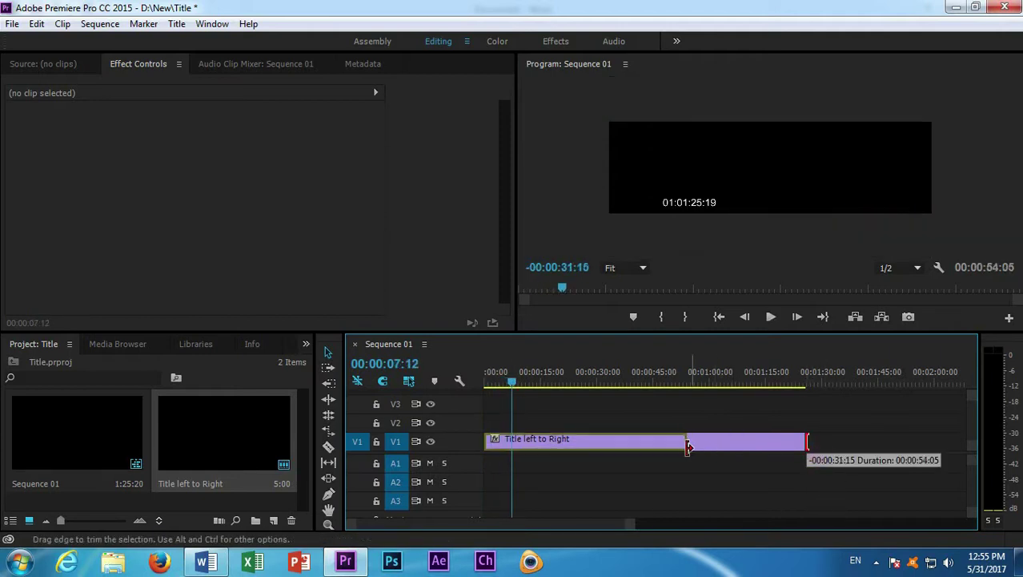
key("space")
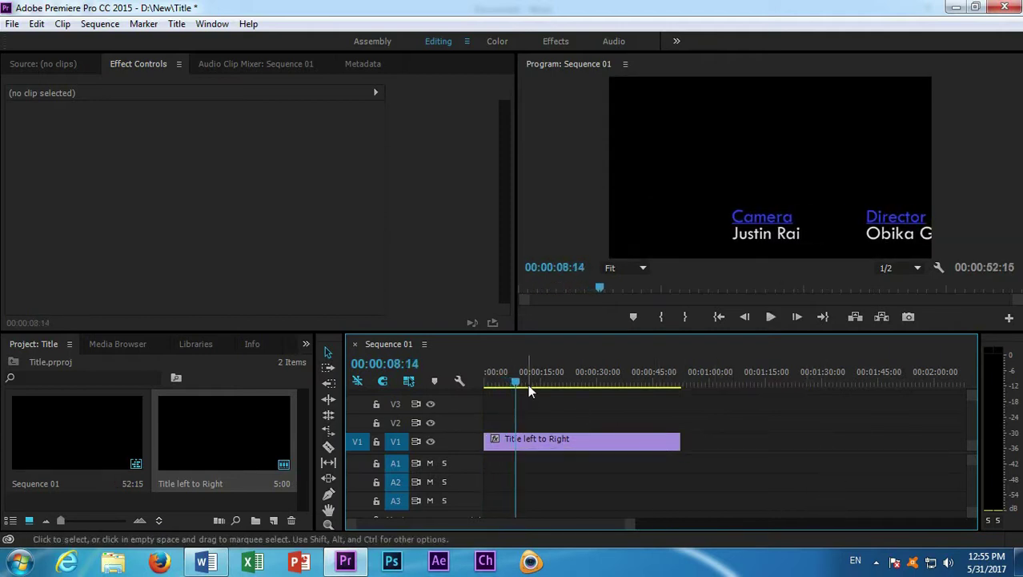
left_click_drag(685, 444, 660, 442)
key("space")
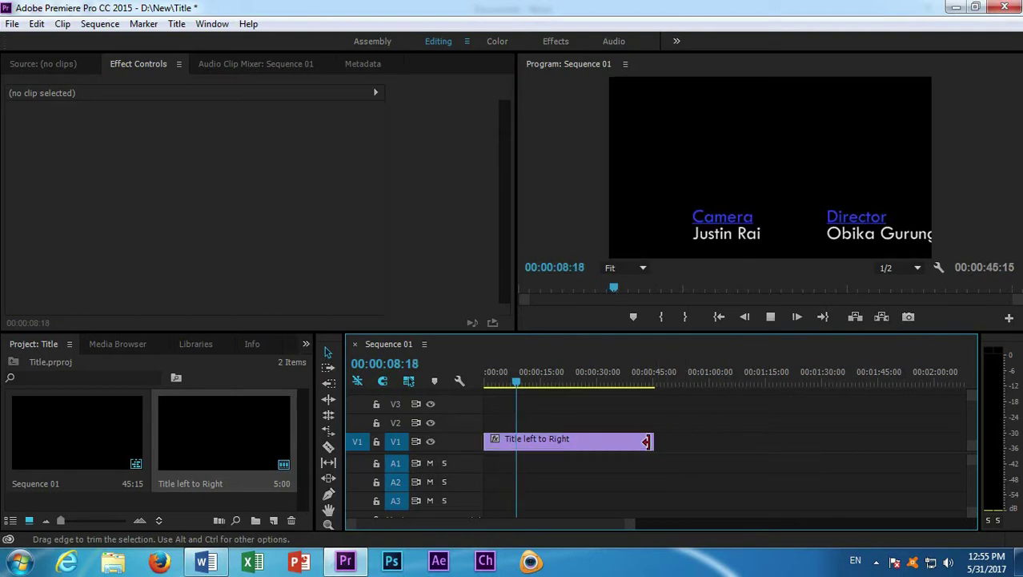
left_click_drag(656, 441, 627, 442)
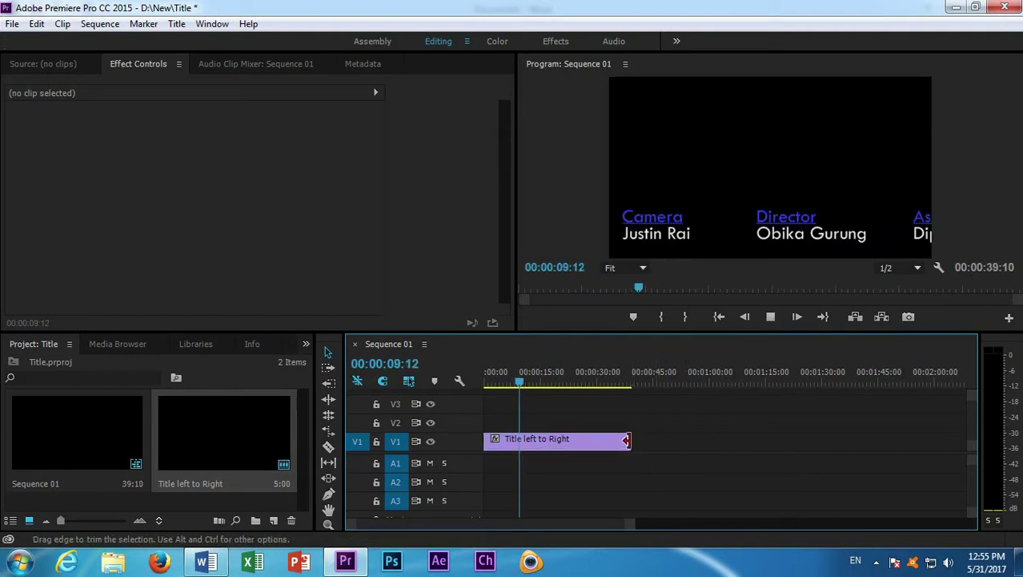
key("space")
left_click_drag(496, 383, 494, 382)
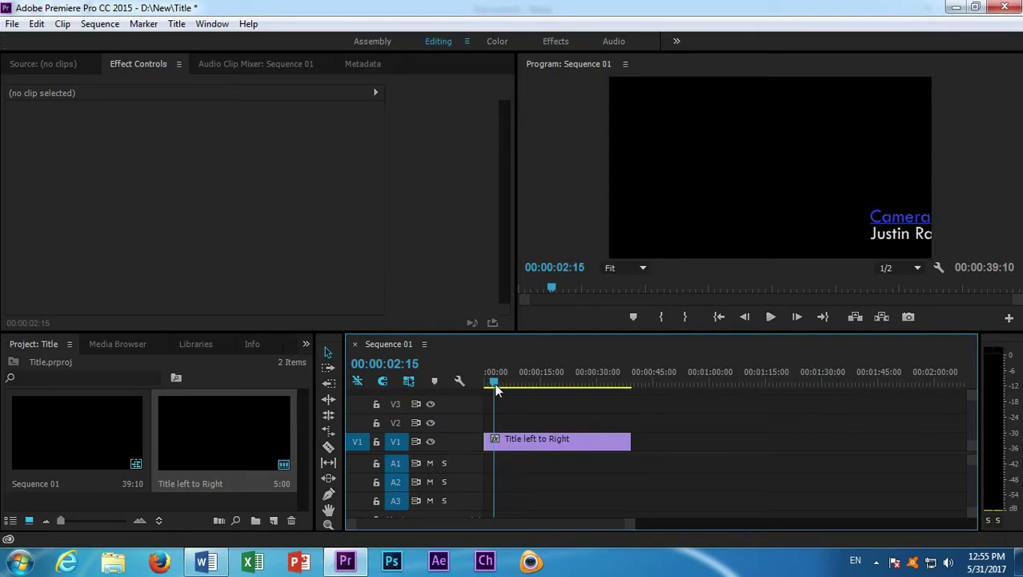
left_click(176, 23)
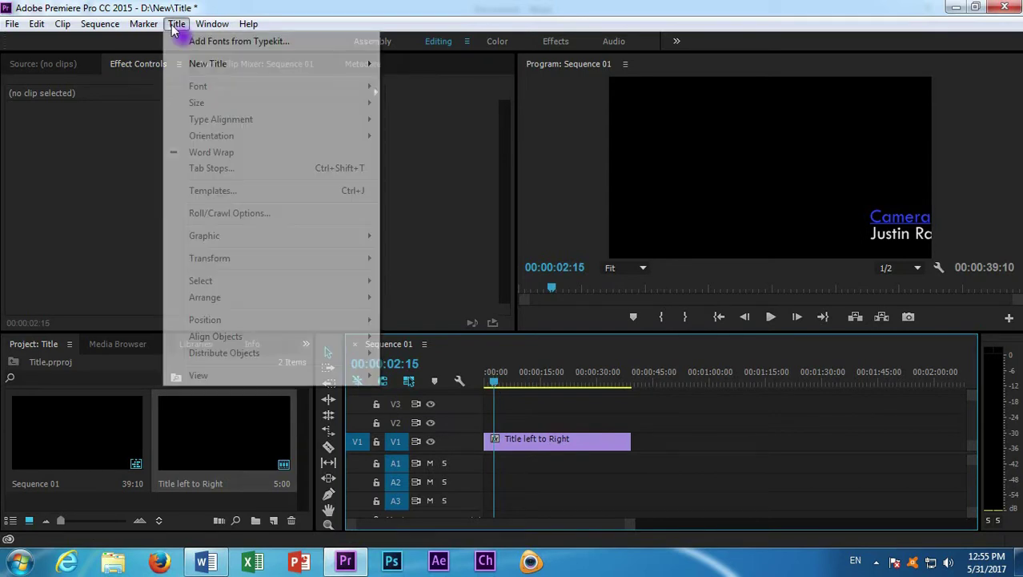
mouse_move(224, 65)
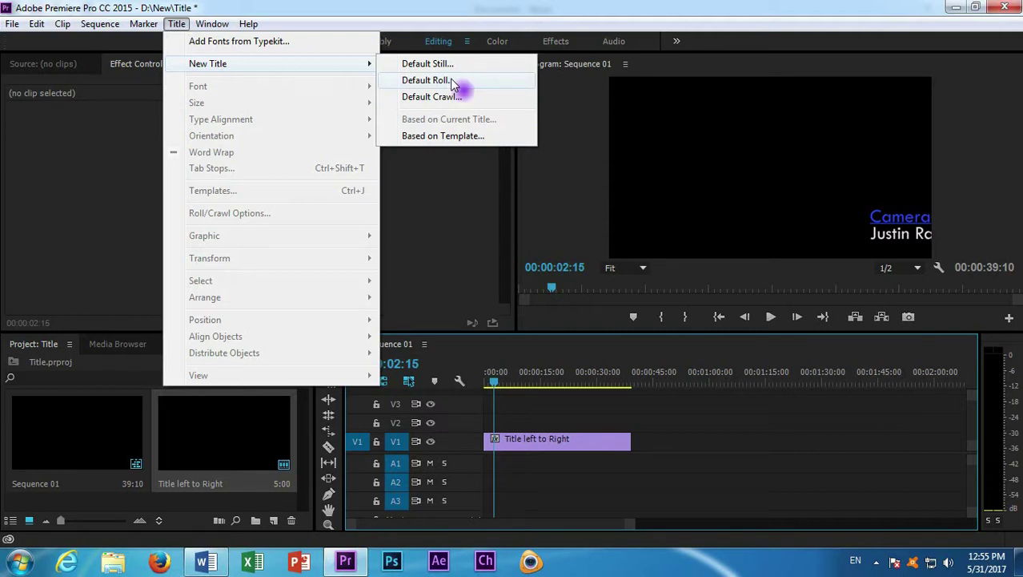
Create a new Default Roll title named Title 02 in the Titler.
left_click(427, 80)
left_click(533, 350)
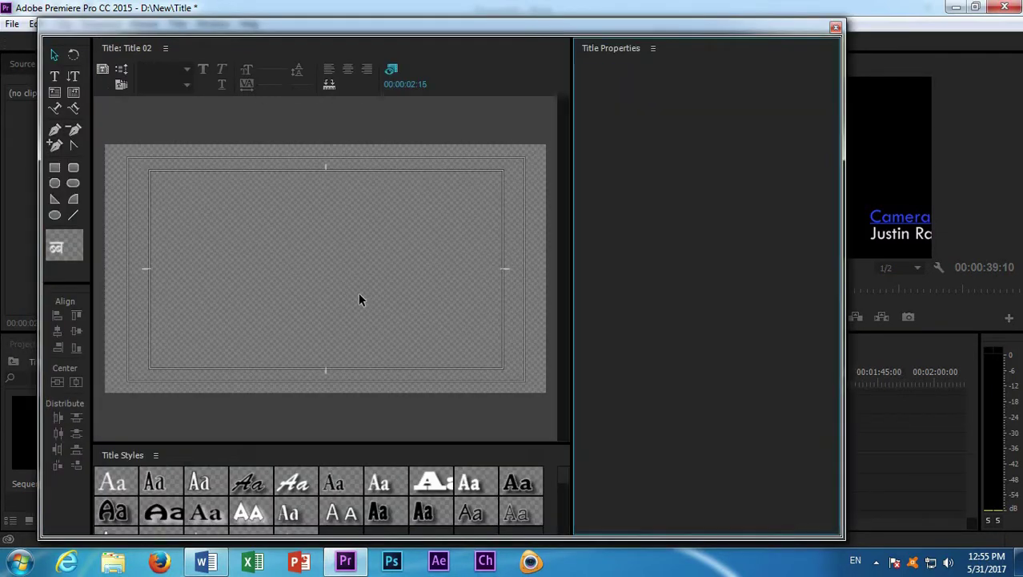
left_click(54, 75)
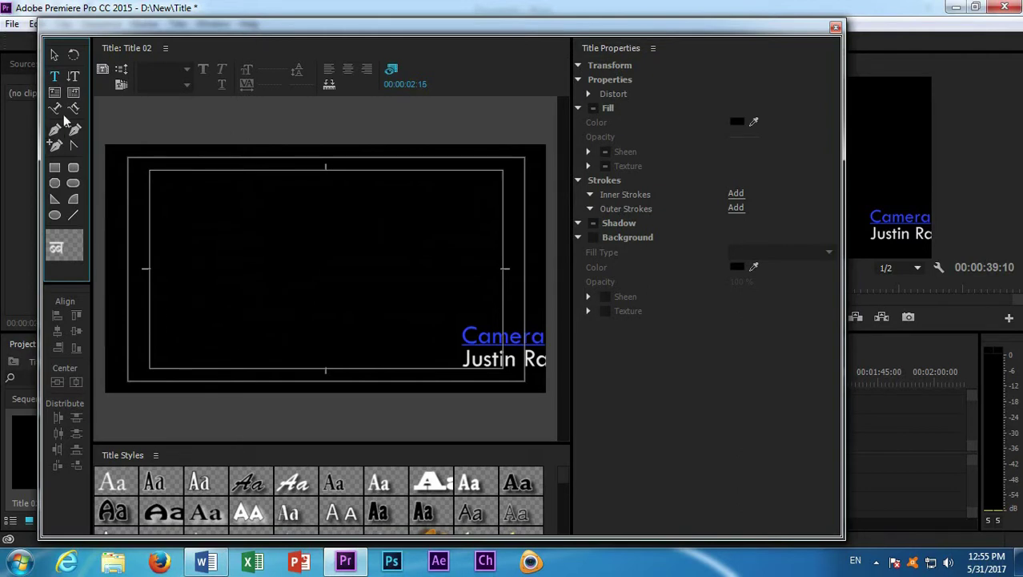
left_click(54, 168)
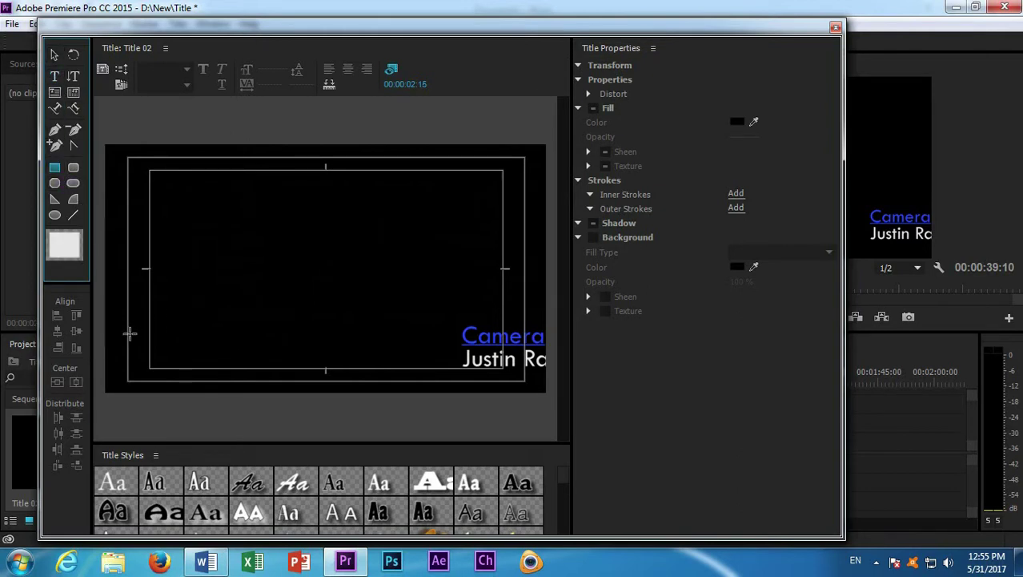
Draw a 1973.2 × 363.2 light blue bar across the lower frame, then place a copy higher.
left_click_drag(101, 315, 555, 397)
left_click(737, 243)
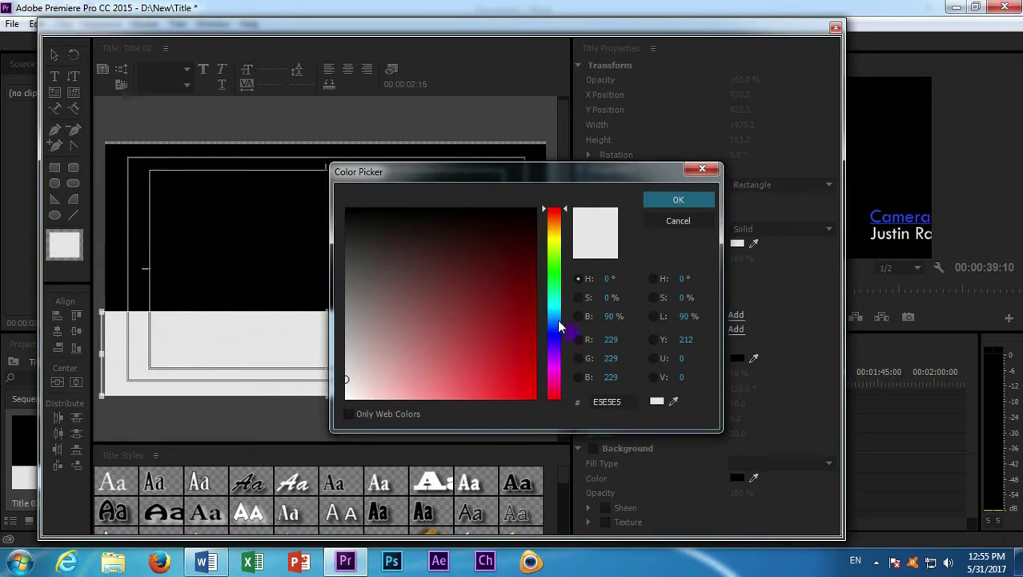
left_click(558, 327)
left_click_drag(533, 356, 547, 409)
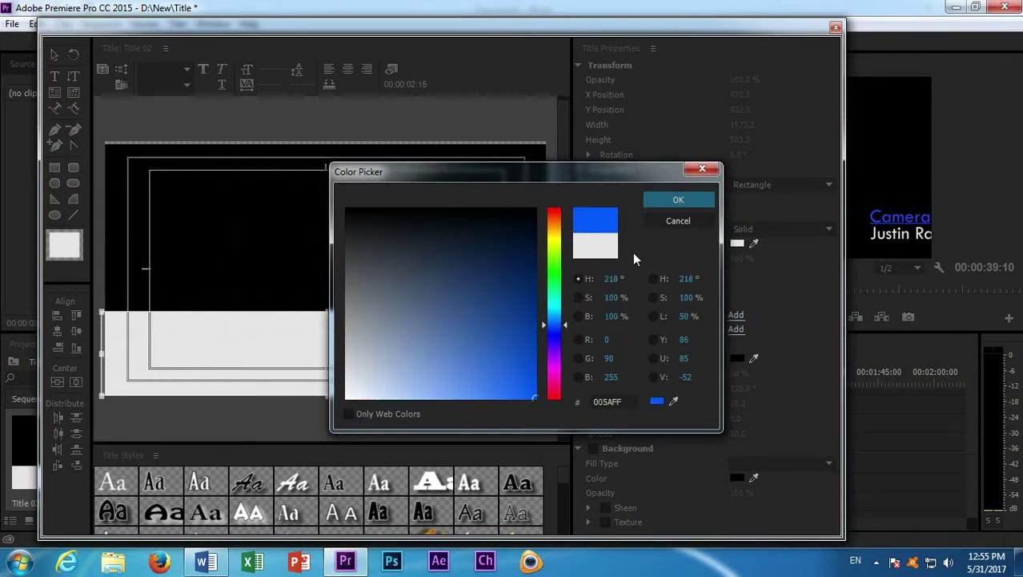
left_click_drag(490, 363, 460, 398)
left_click(678, 200)
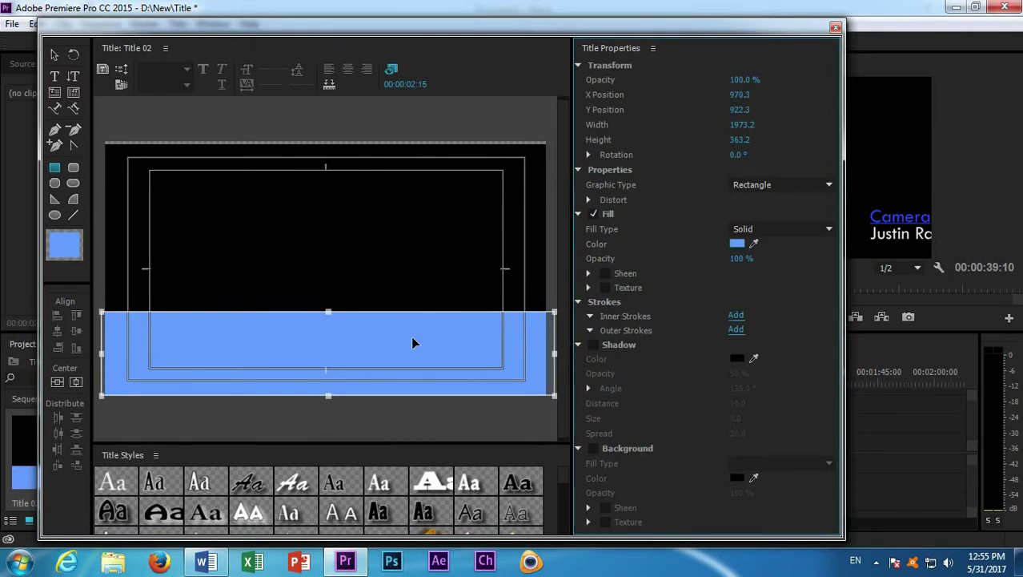
left_click_drag(395, 343, 394, 330)
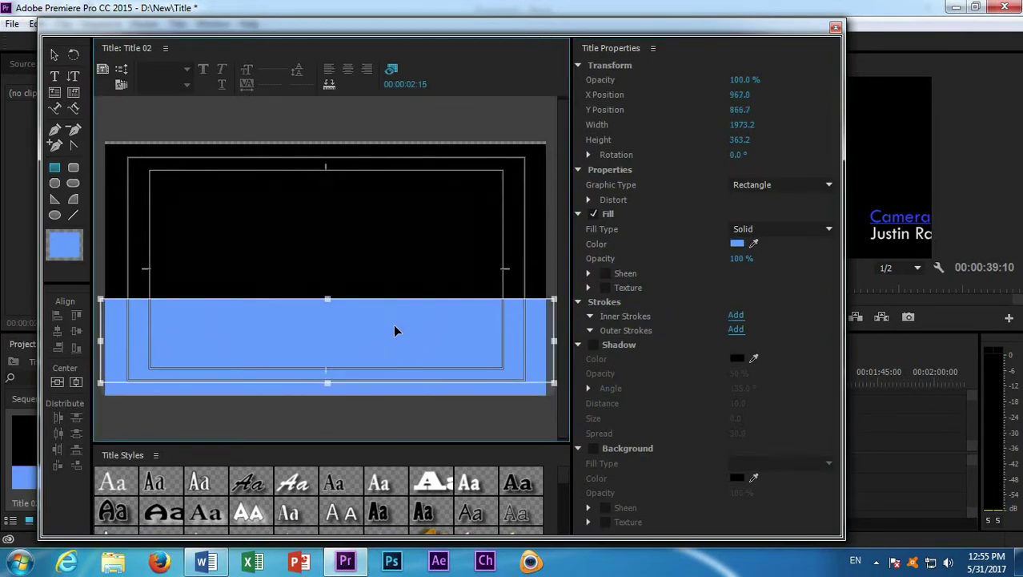
Fill the copied bar cyan.
left_click(737, 245)
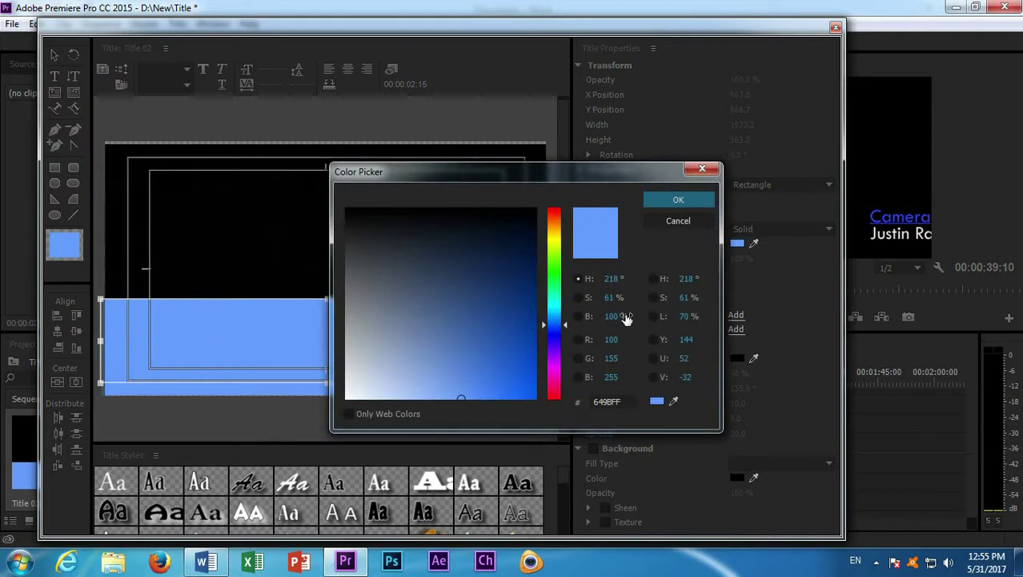
mouse_move(566, 331)
left_mouse_down()
mouse_move(566, 362)
mouse_move(563, 306)
left_mouse_up()
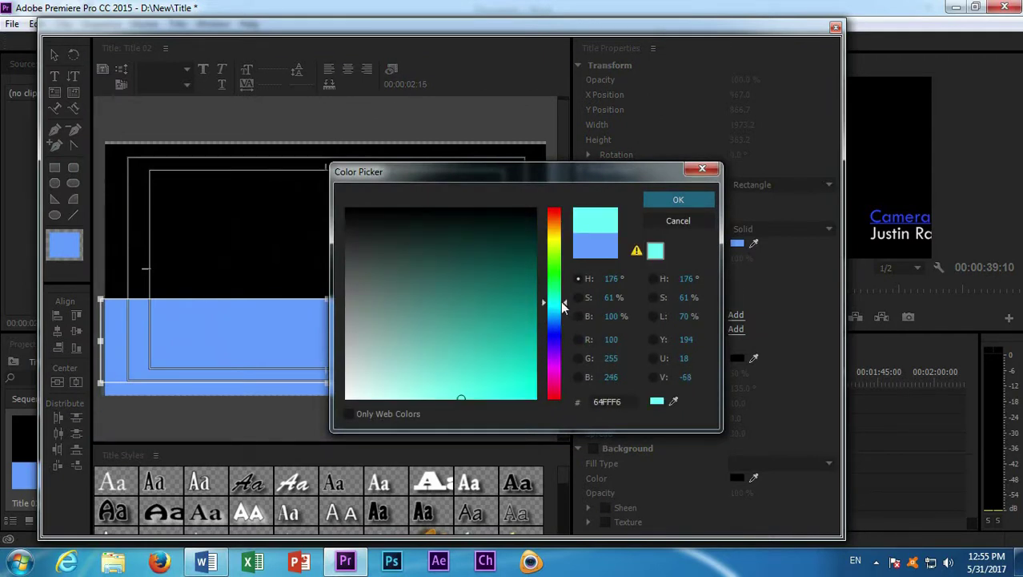
left_click(678, 199)
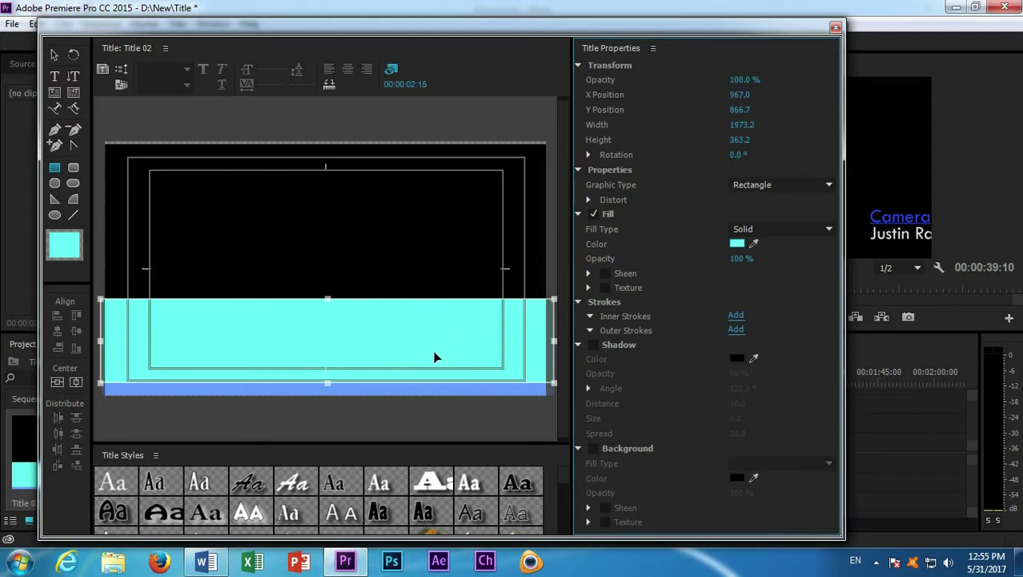
Send the cyan bar behind the blue bar, nudge the blue bar down, and save.
right_click(438, 342)
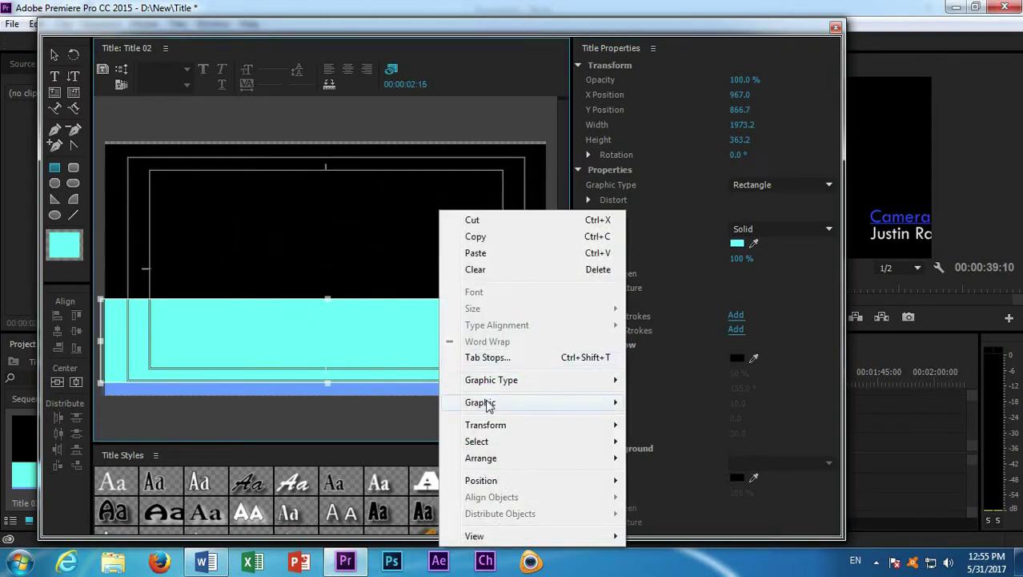
mouse_move(502, 431)
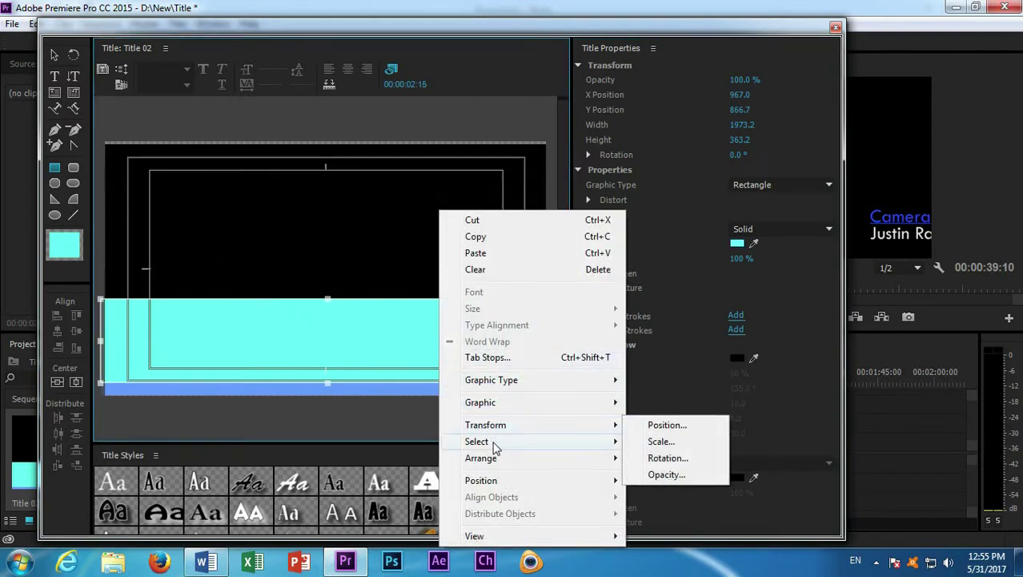
mouse_move(529, 458)
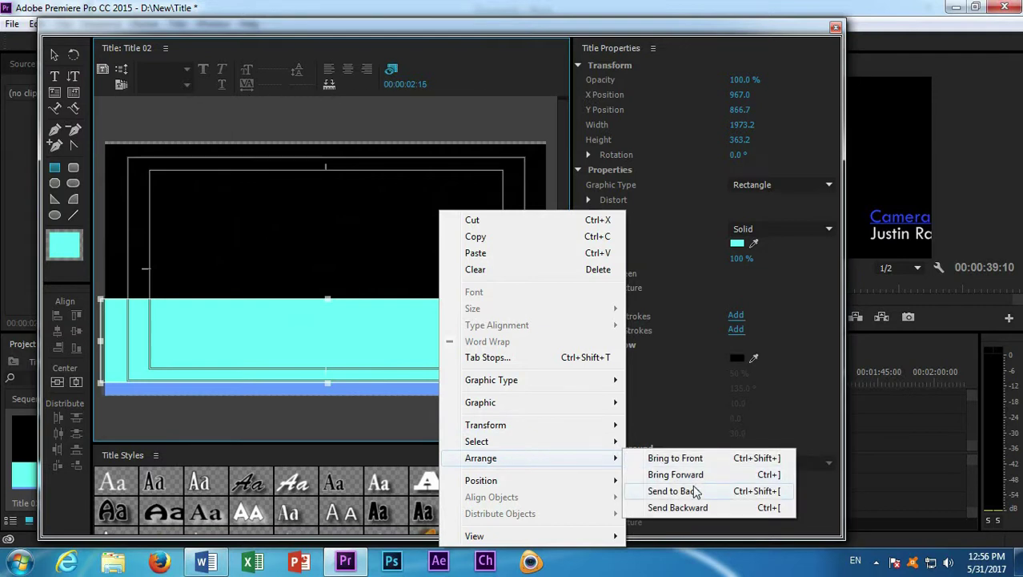
left_click(693, 490)
left_click_drag(383, 305, 384, 307)
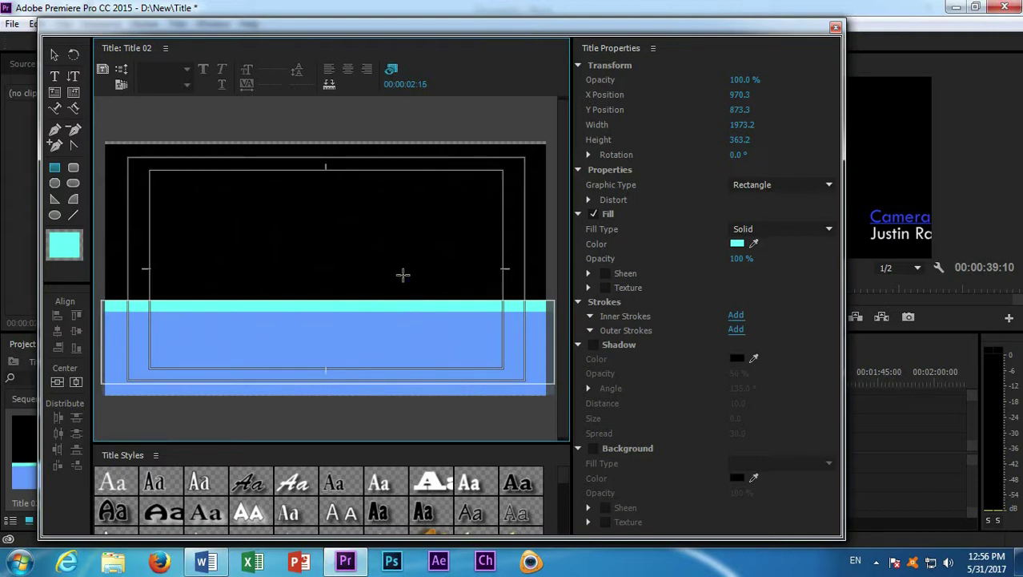
key("ctrl+s")
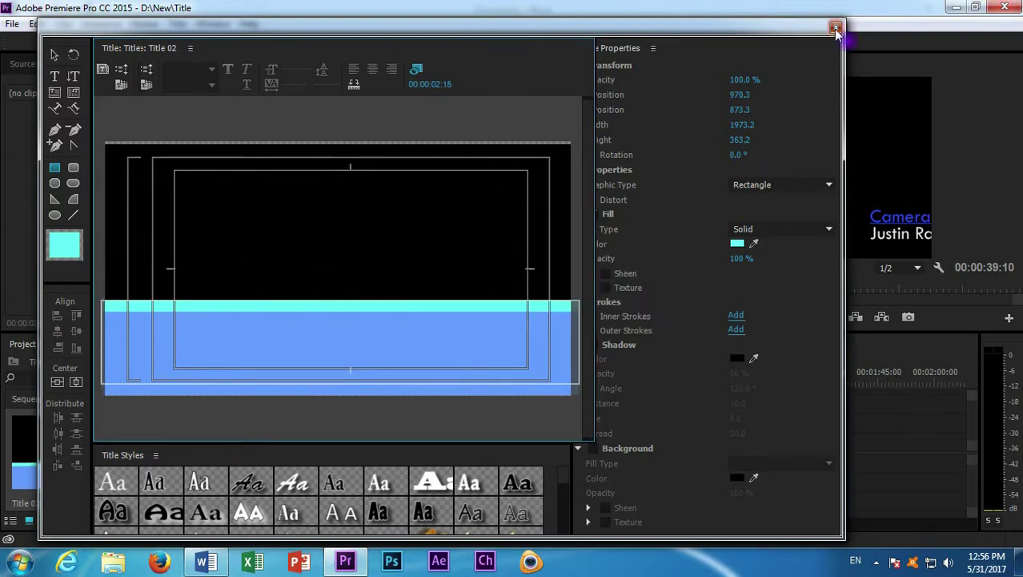
Put Title 02 on V1 beneath the credits crawl on V2 and preview the layers.
left_click(835, 27)
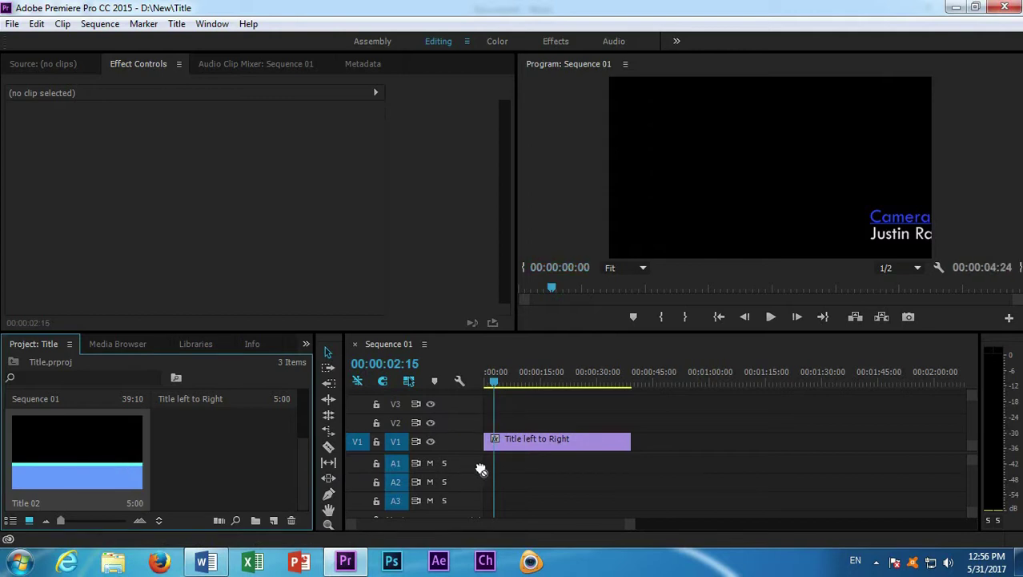
mouse_move(87, 463)
left_mouse_down()
mouse_move(555, 449)
mouse_move(555, 430)
left_mouse_up()
left_click_drag(78, 465, 631, 441)
left_click(485, 381)
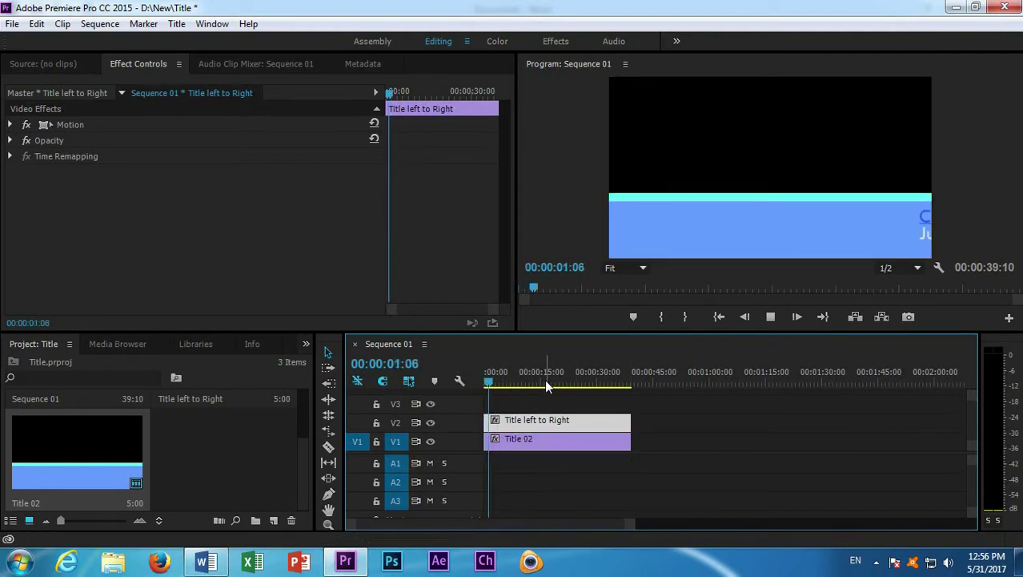
key("space")
left_click_drag(515, 427, 522, 427)
Search the Effects panel for 'wipe'.
left_click(307, 346)
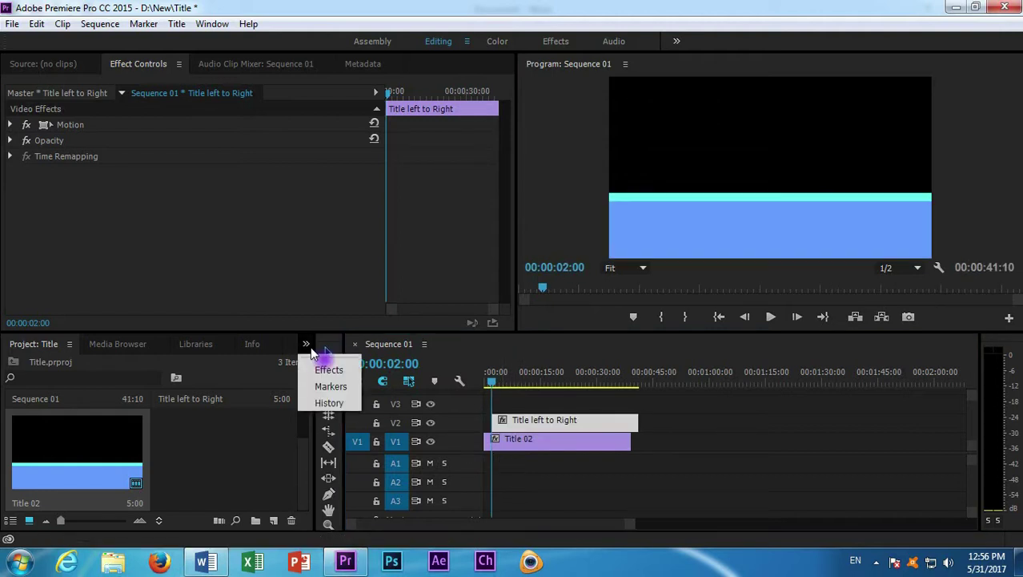
left_click(326, 370)
left_click(88, 365)
type("wipe")
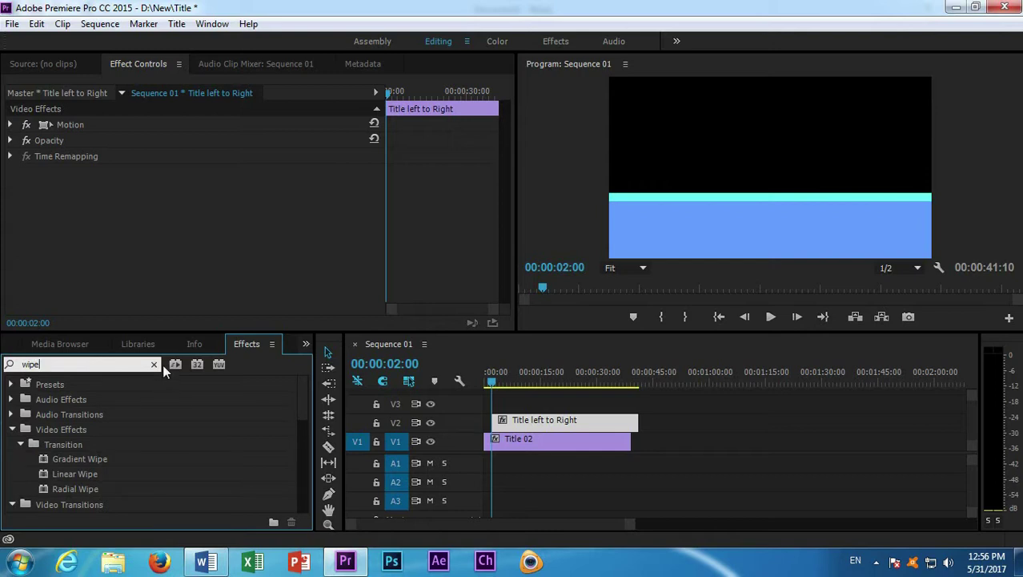
Apply the Wipe transition to the start of Title 02 and view its settings.
left_click_drag(308, 393, 309, 511)
left_click_drag(68, 479, 494, 442)
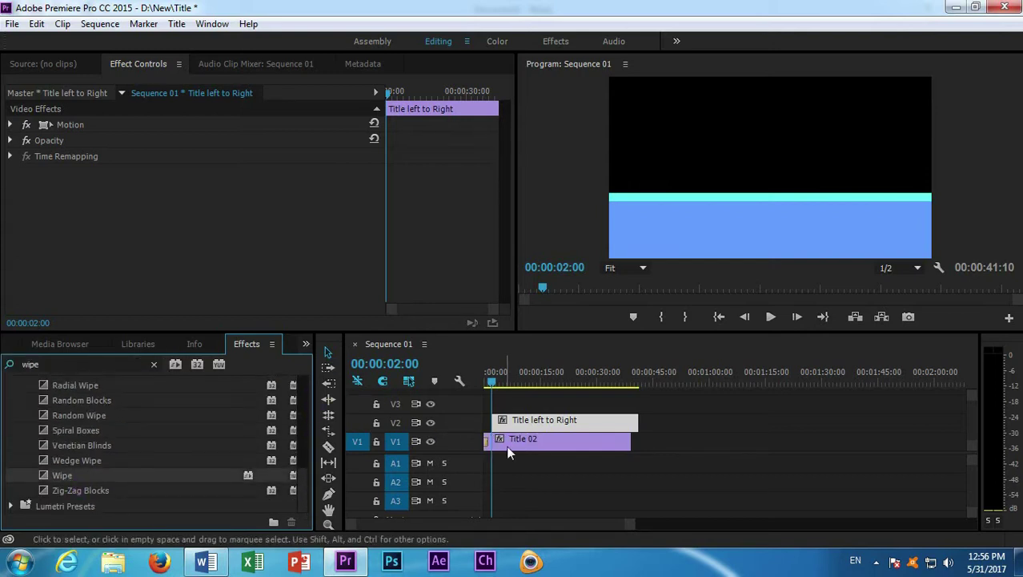
left_click_drag(493, 384, 485, 379)
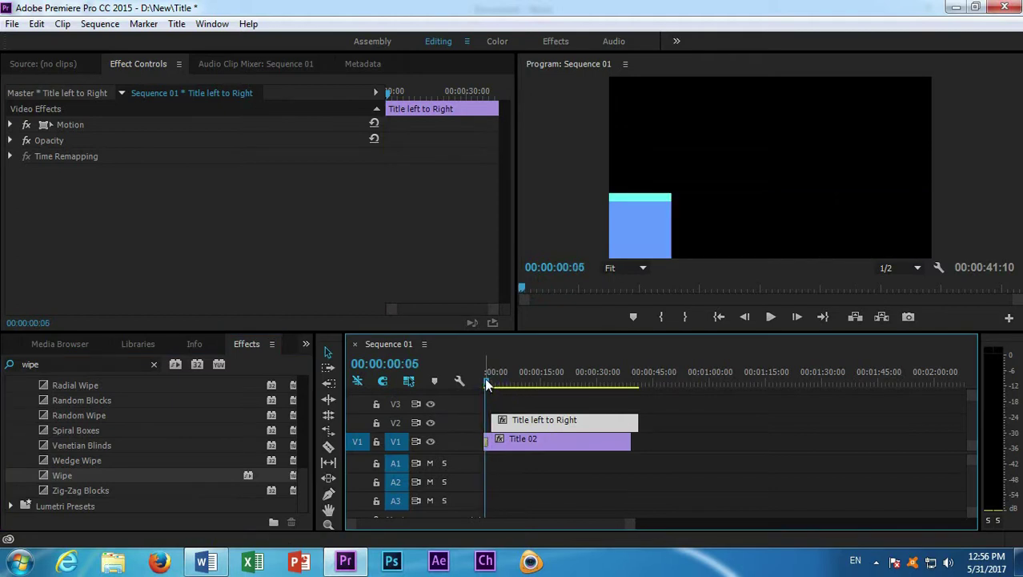
key("equal")
key("equal")
key("equal")
key("equal")
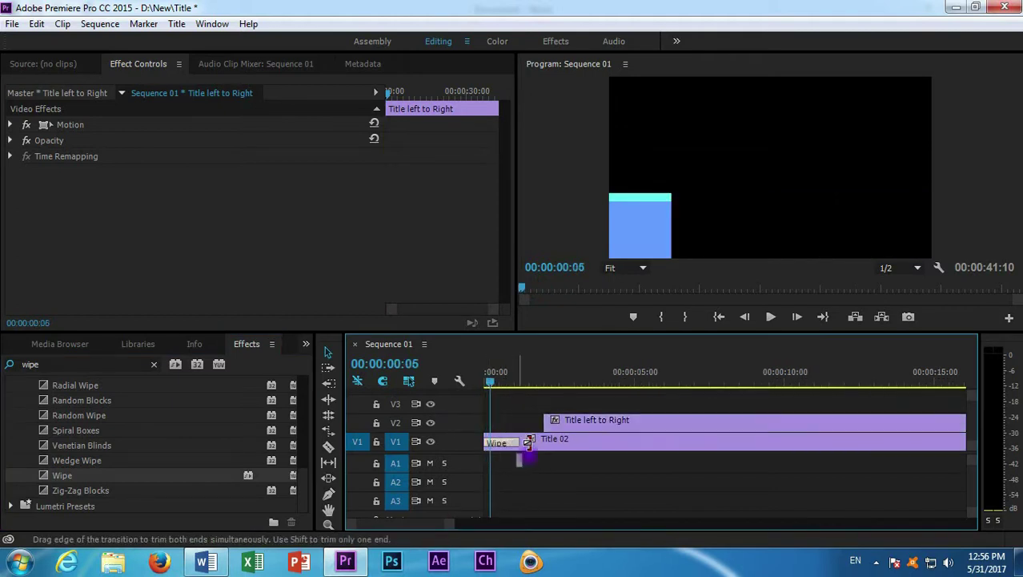
left_click(527, 442)
left_click(535, 443)
left_click(510, 440)
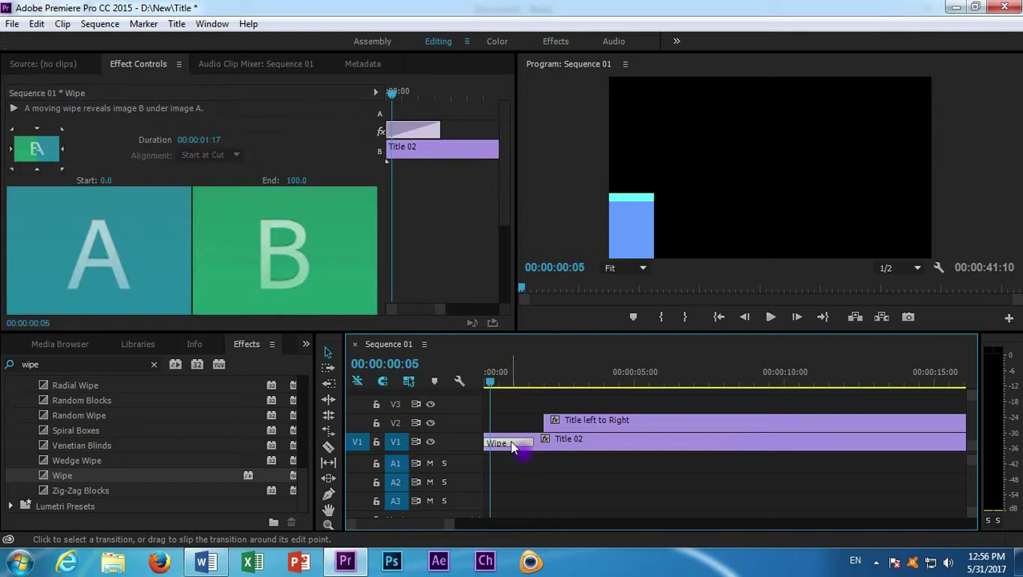
Preview the wipe and shorten the transition to 00:00:01:17, moving the credits clip earlier.
left_click(501, 383)
left_click(513, 386)
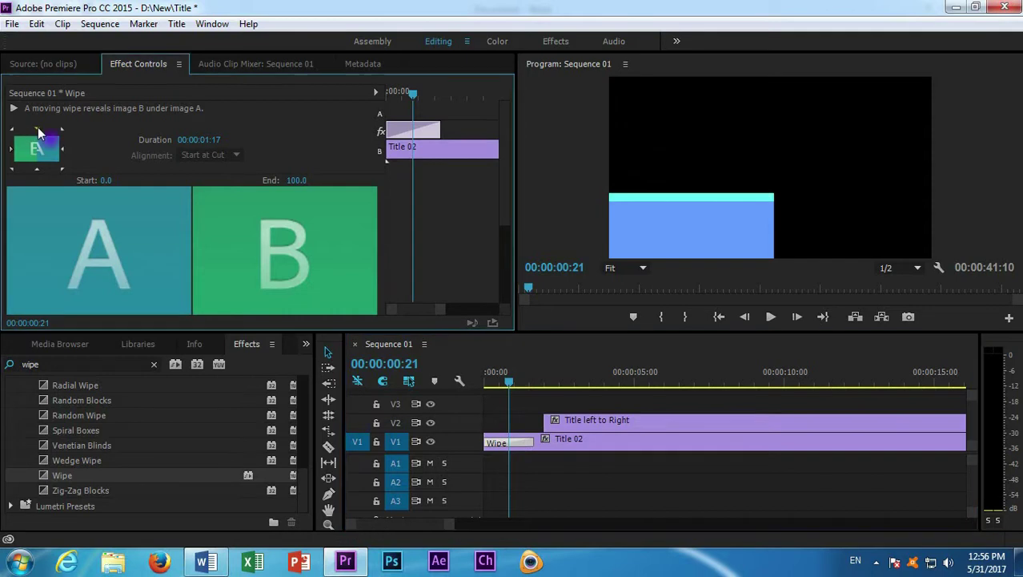
left_click_drag(546, 387, 483, 390)
key("space")
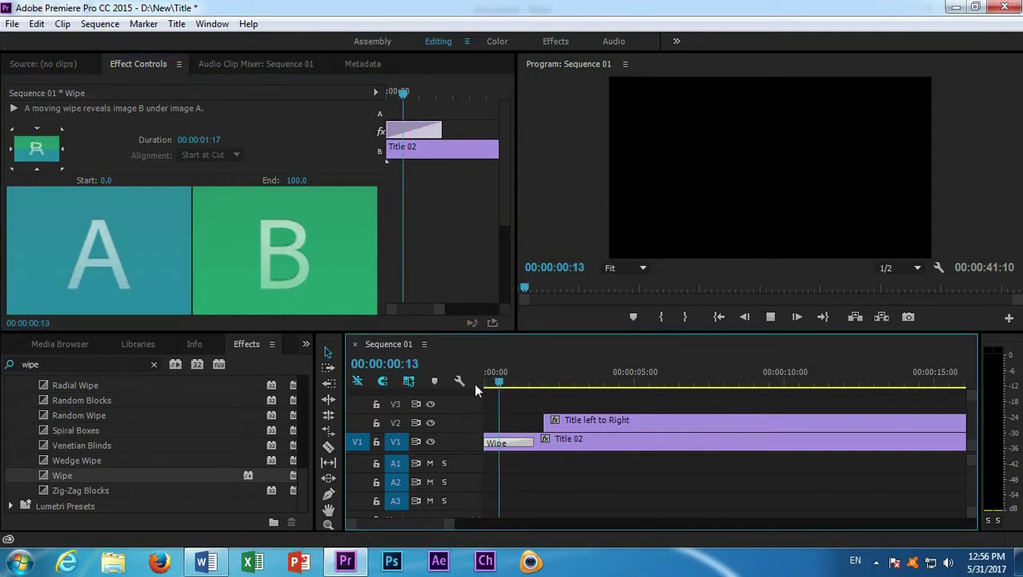
key("space")
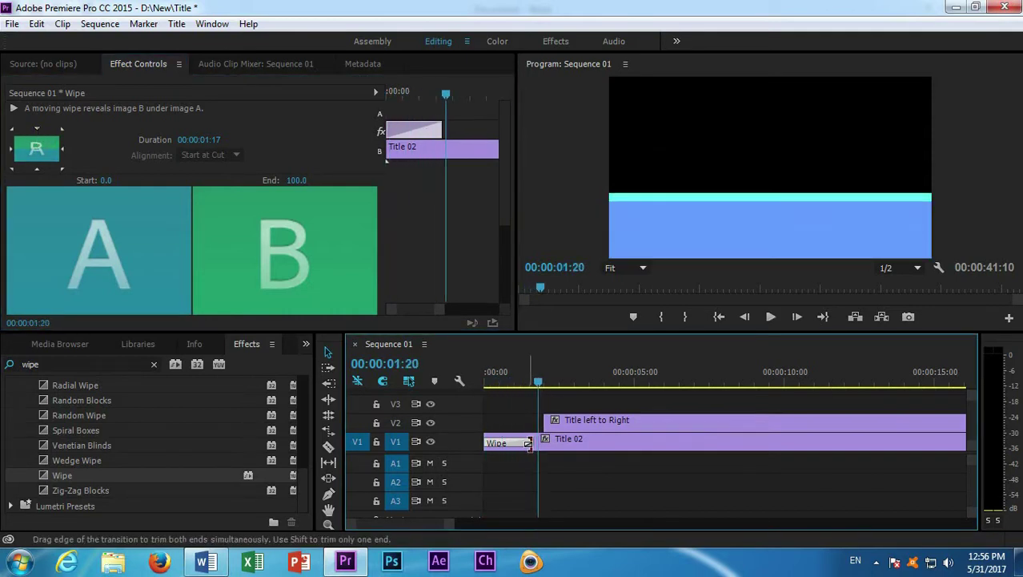
left_click_drag(532, 442, 514, 442)
left_click_drag(568, 421, 539, 421)
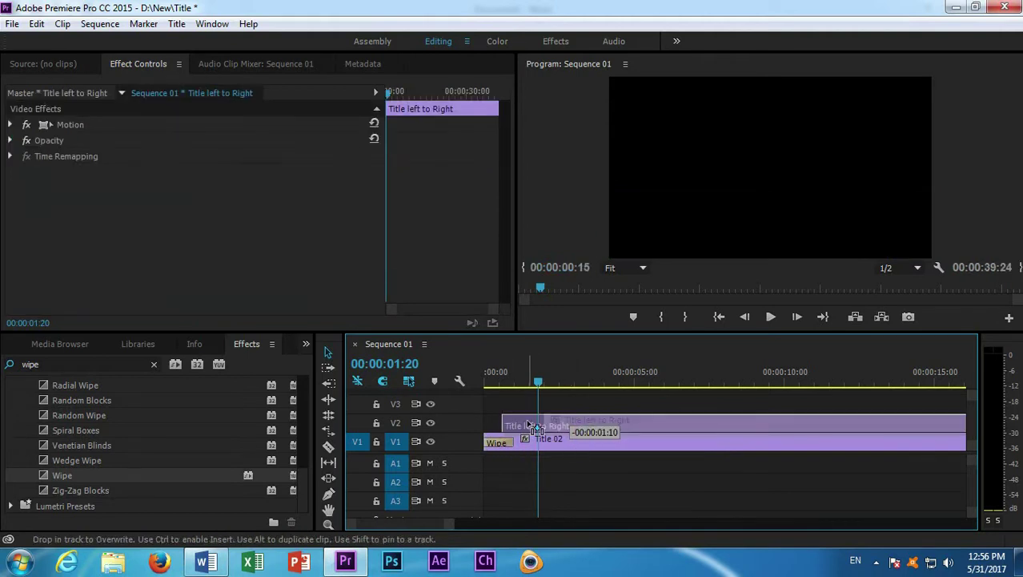
Move the Title left to Right clip toward the start of V2 and play from near the beginning.
left_click(519, 390)
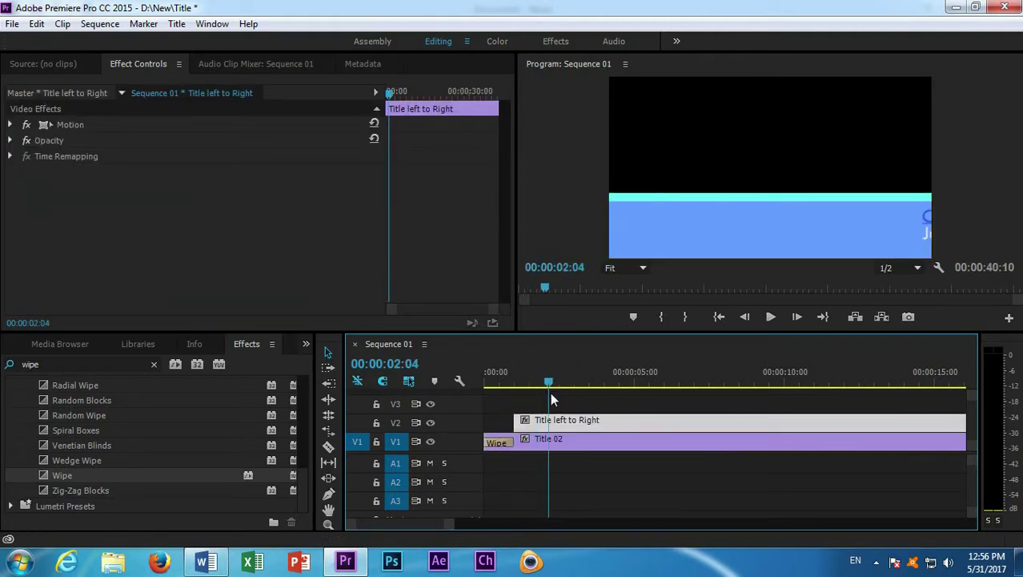
left_click_drag(519, 390, 544, 390)
left_click_drag(565, 431, 536, 431)
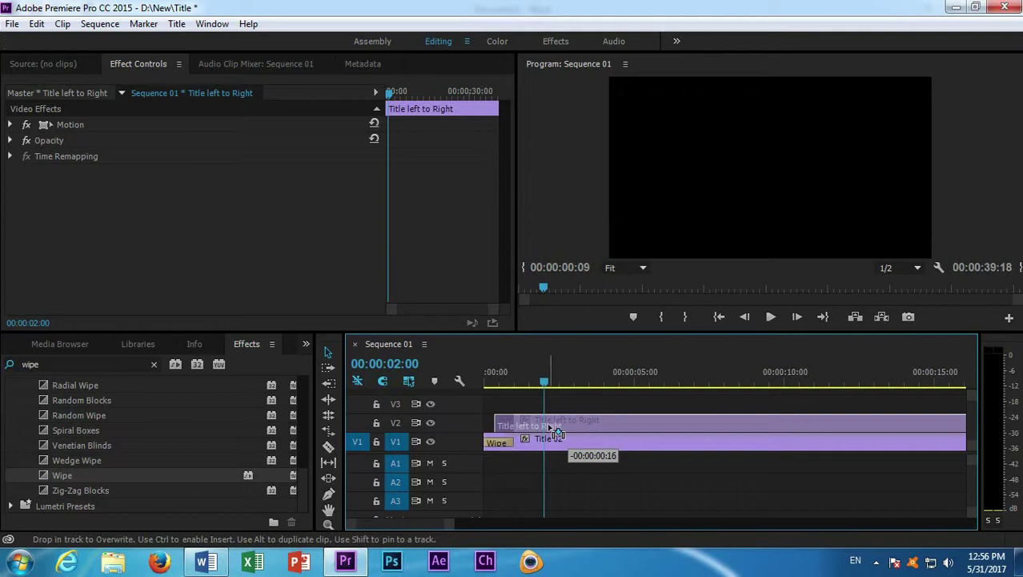
left_click(513, 386)
mouse_move(514, 387)
left_mouse_down()
mouse_move(501, 384)
mouse_move(513, 387)
left_mouse_up()
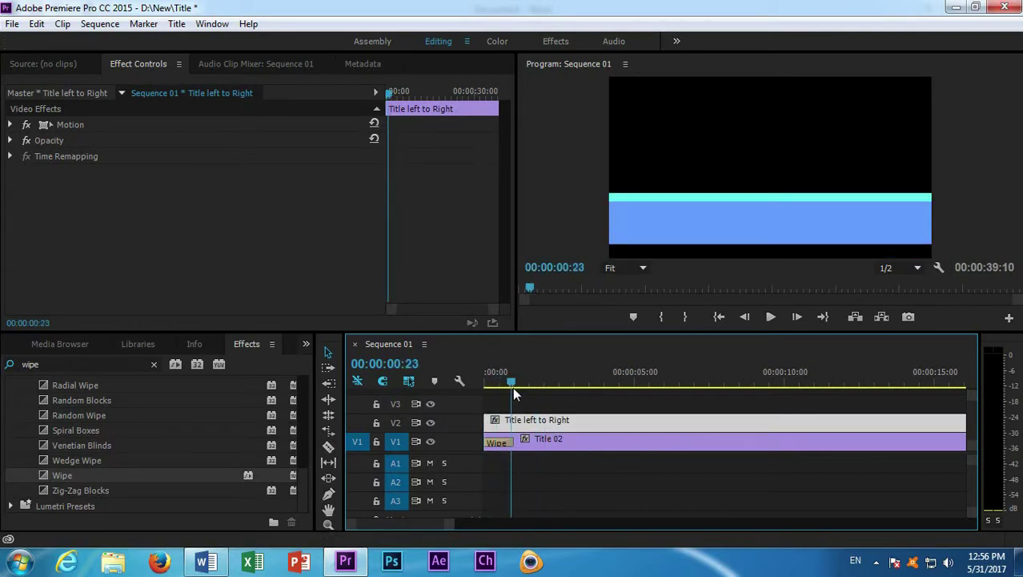
key("space")
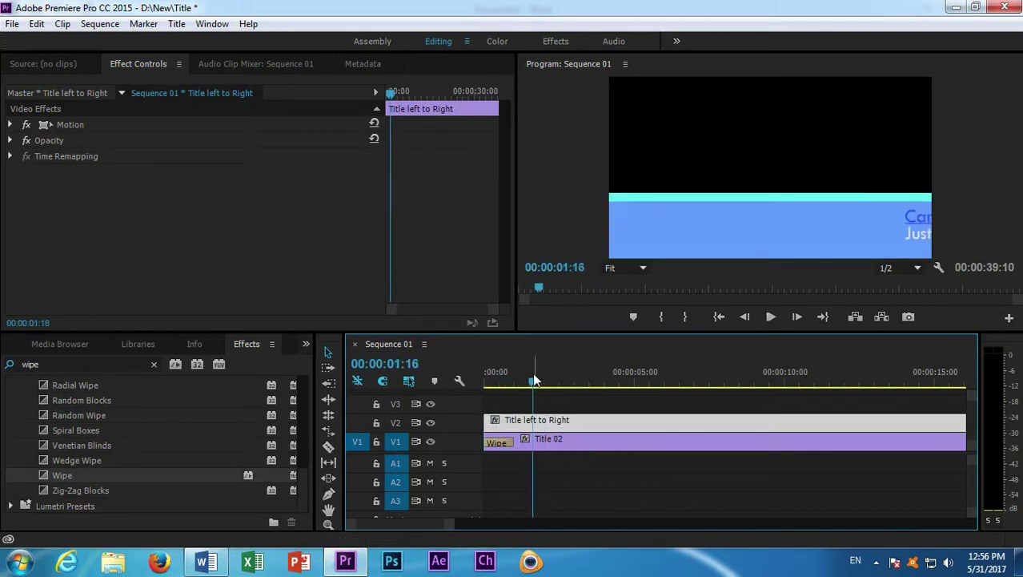
Drop the Title left to Right clip at the start of V2, then nudge it slightly later.
left_click(516, 380)
left_click(512, 381)
left_click_drag(538, 422, 542, 422)
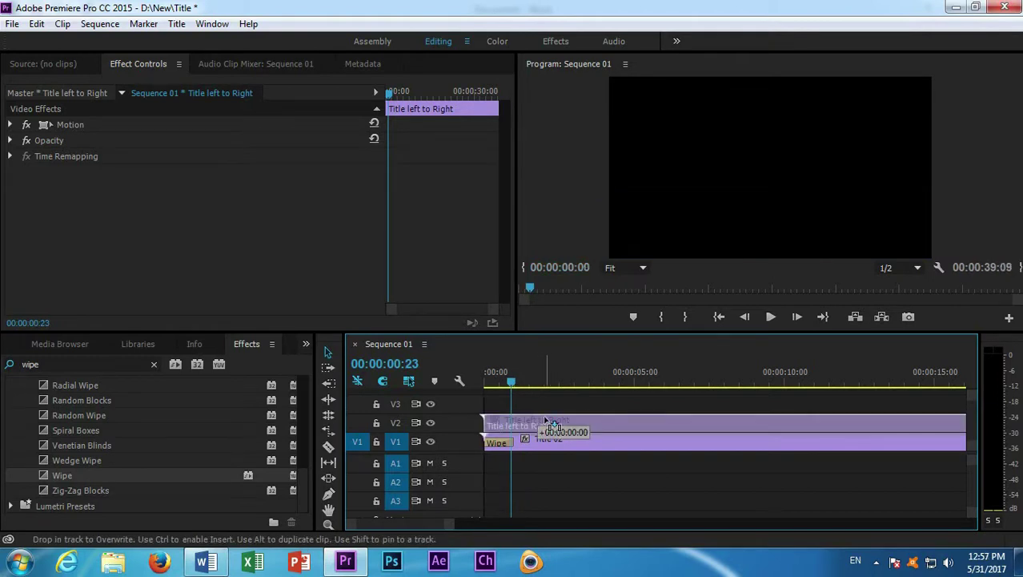
left_click_drag(543, 423, 544, 422)
key("=")
key("=")
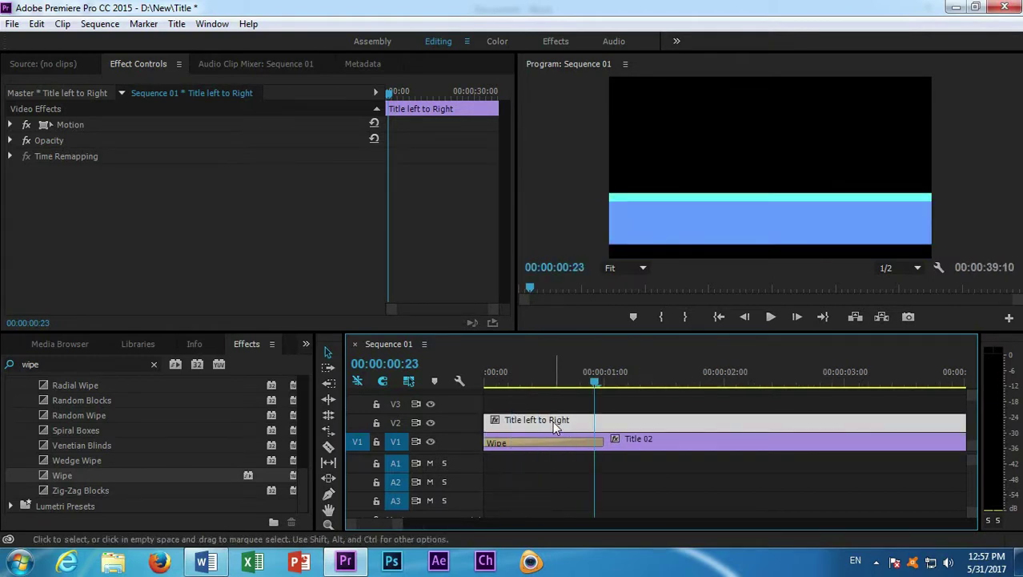
left_click_drag(558, 427, 567, 426)
Play the sequence from the start and scrub ahead to the later credits around 21 seconds.
left_click(600, 383)
left_click_drag(600, 383, 608, 380)
key("Home")
key("space")
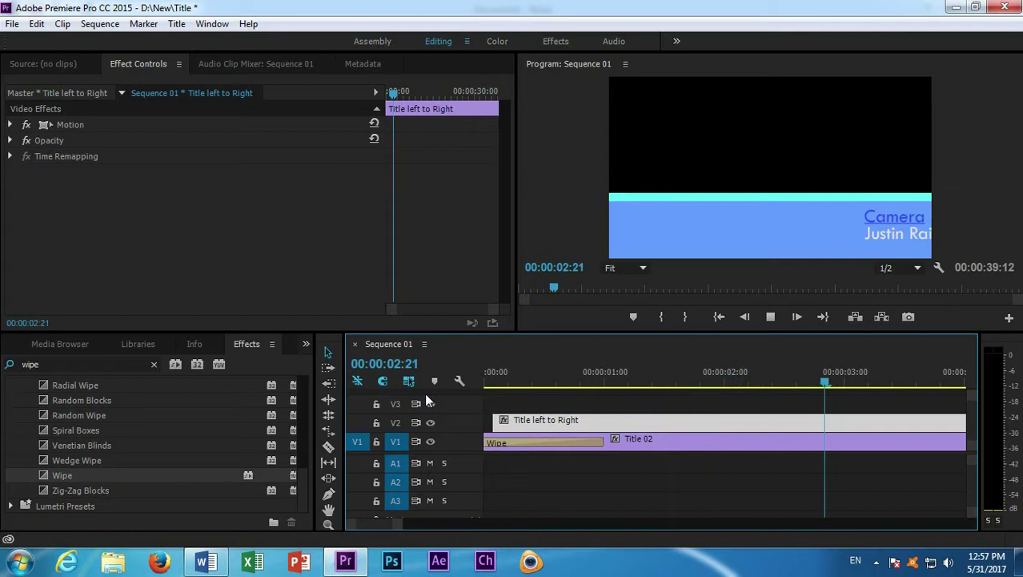
key("minus")
key("minus")
key("minus")
key("minus")
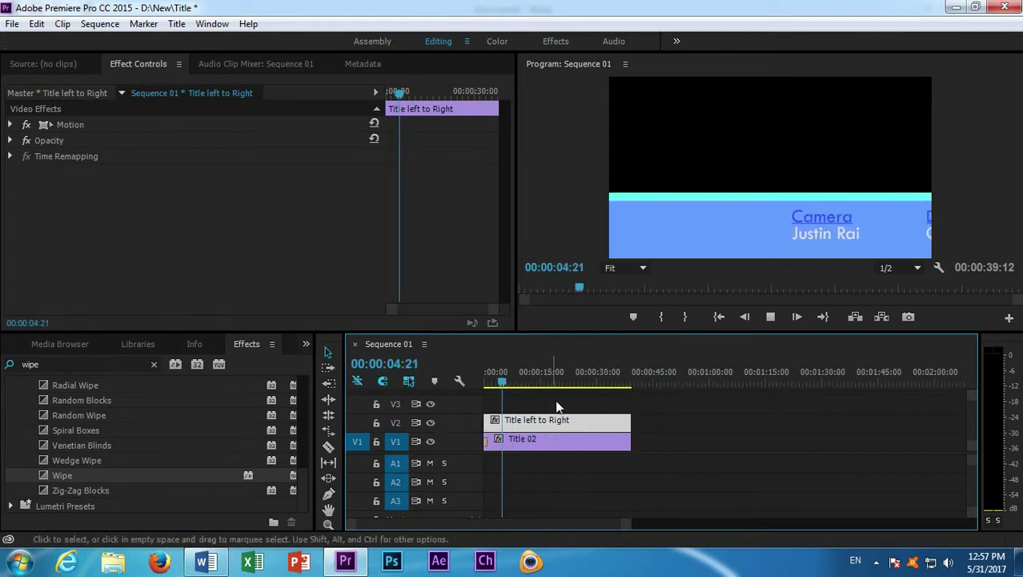
left_click_drag(533, 388, 566, 390)
left_click(177, 23)
mouse_move(206, 66)
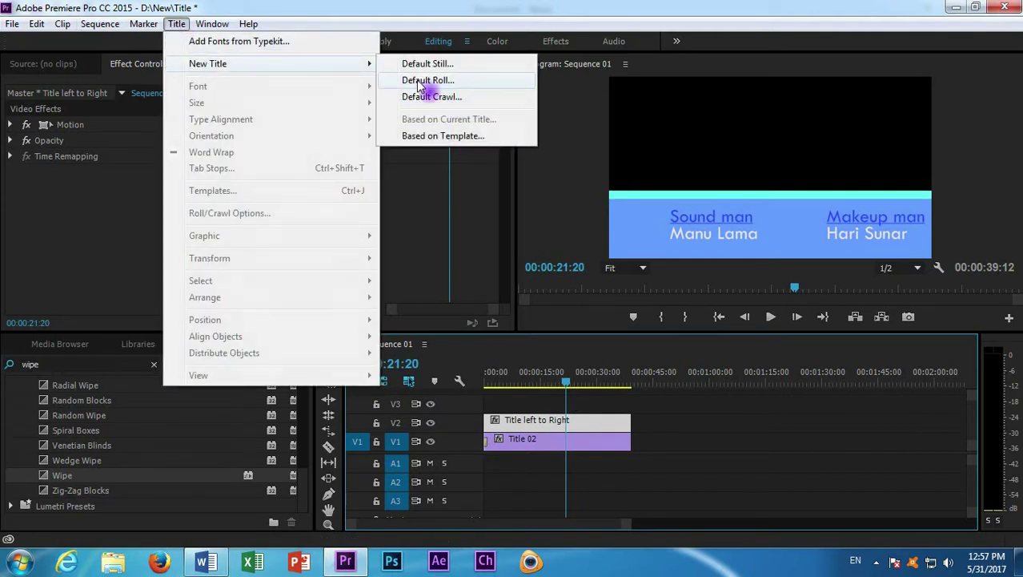
Create a new Default Roll title named Logo.
left_click(422, 83)
type("Logo")
key("Return")
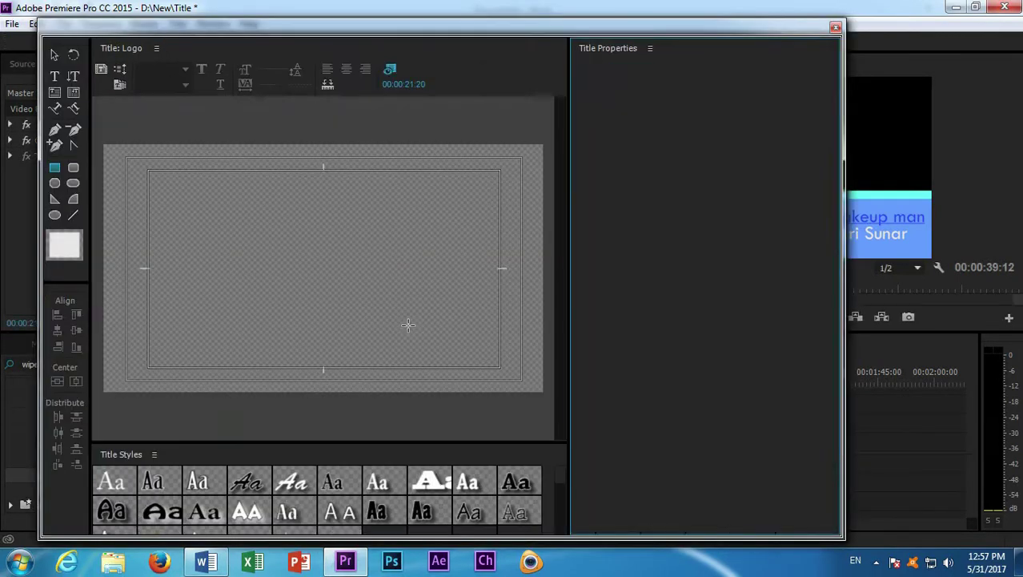
Draw a white circle above the bars and give it a red (FF0000) outer stroke.
left_click(55, 215)
left_click_drag(273, 193, 346, 260)
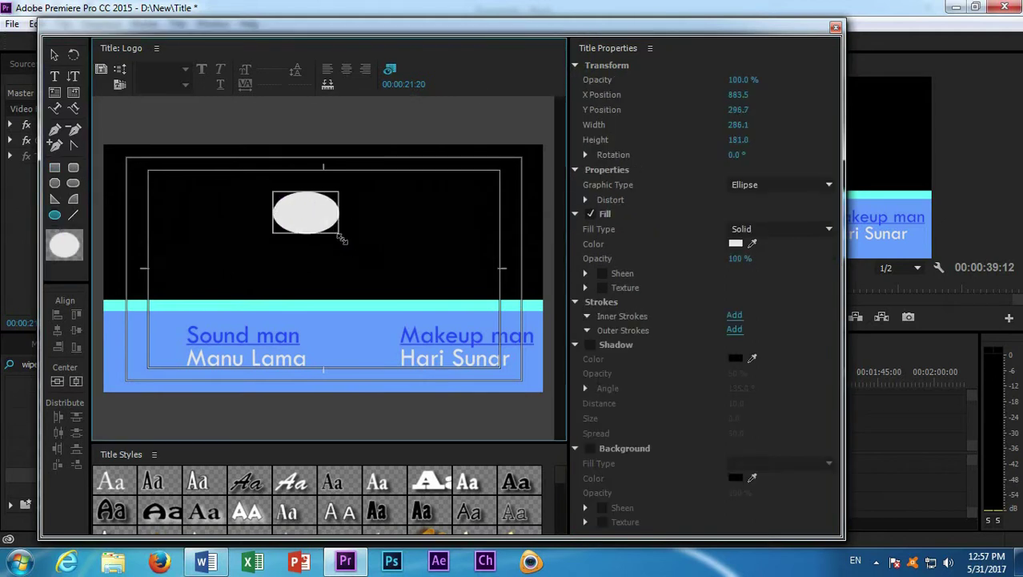
left_click_drag(347, 261, 349, 258)
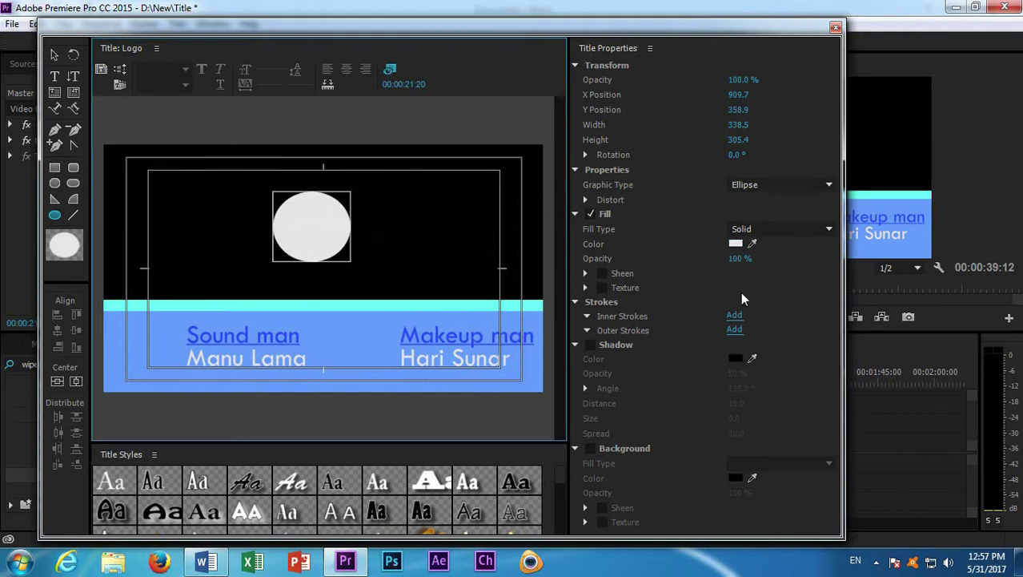
left_click(734, 330)
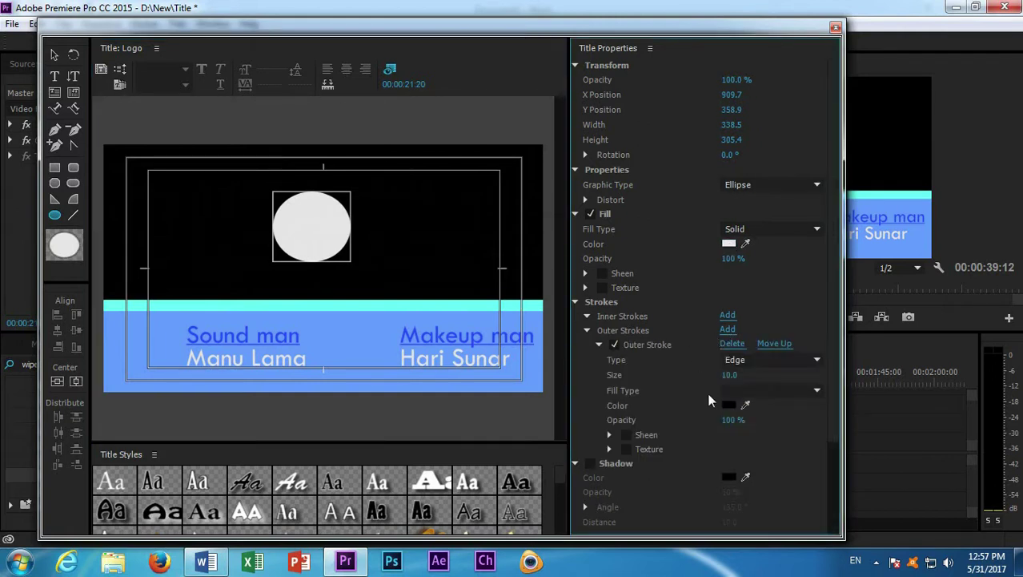
left_click(726, 407)
left_click(509, 386)
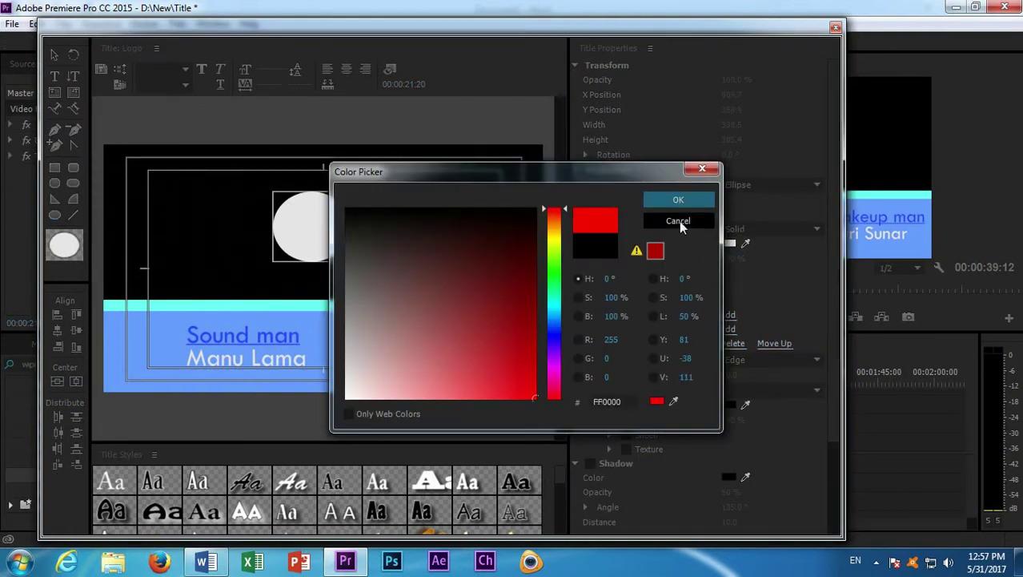
left_click(677, 201)
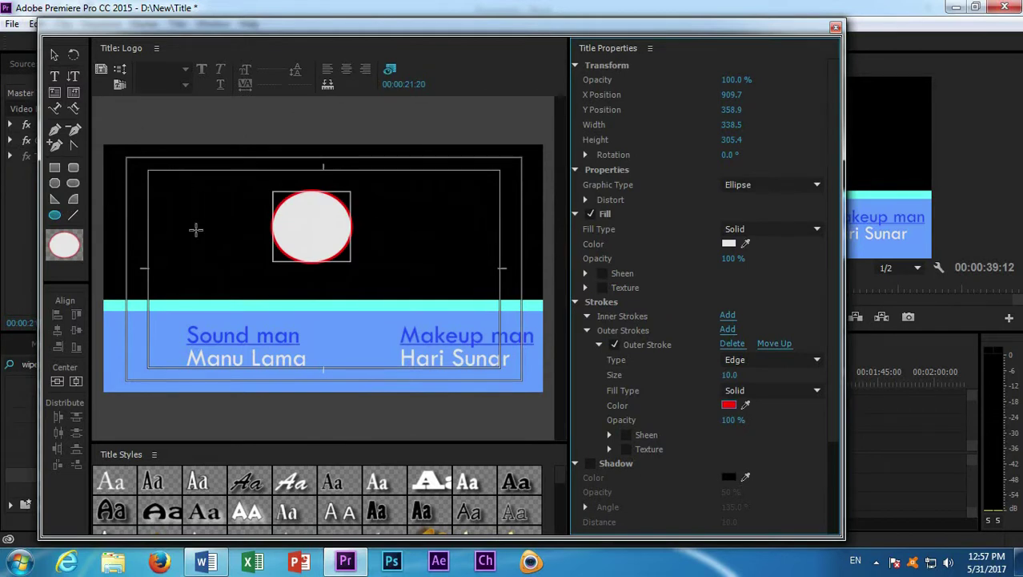
Add an R text inside the circle set in Tw Cen MT Bold.
left_click(55, 78)
left_click(54, 77)
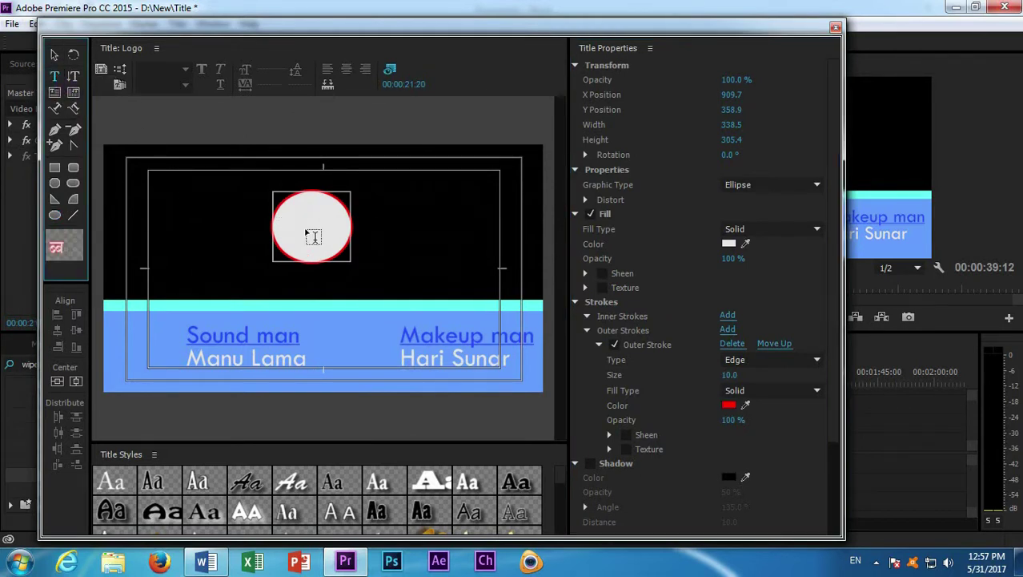
left_click(307, 234)
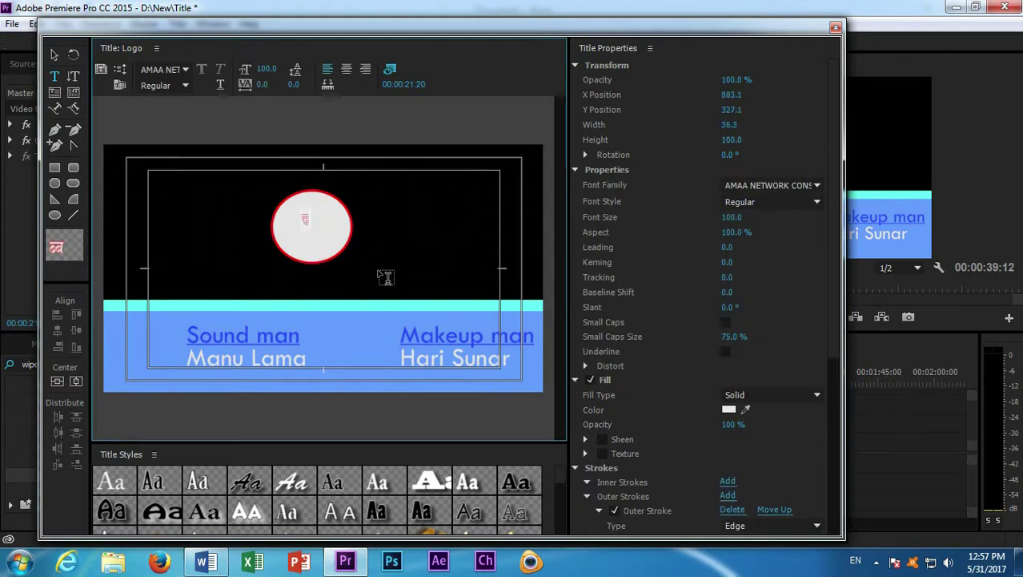
left_click(769, 185)
type("Tw Cen MT")
key("Return")
left_click(816, 205)
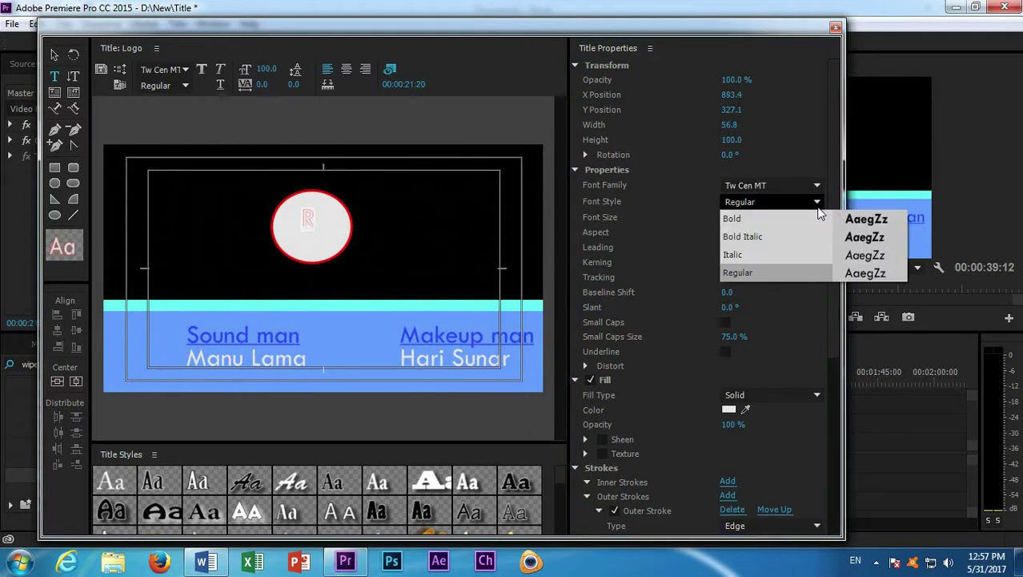
left_click(785, 219)
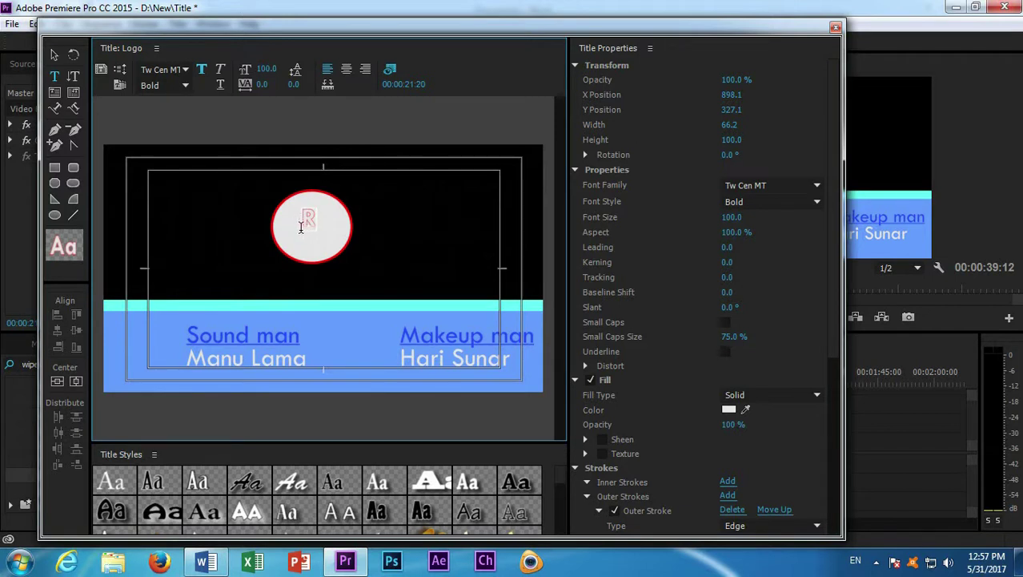
key("Escape")
Raise the R's font size to 208.
left_click(54, 76)
left_click_drag(731, 217, 760, 217)
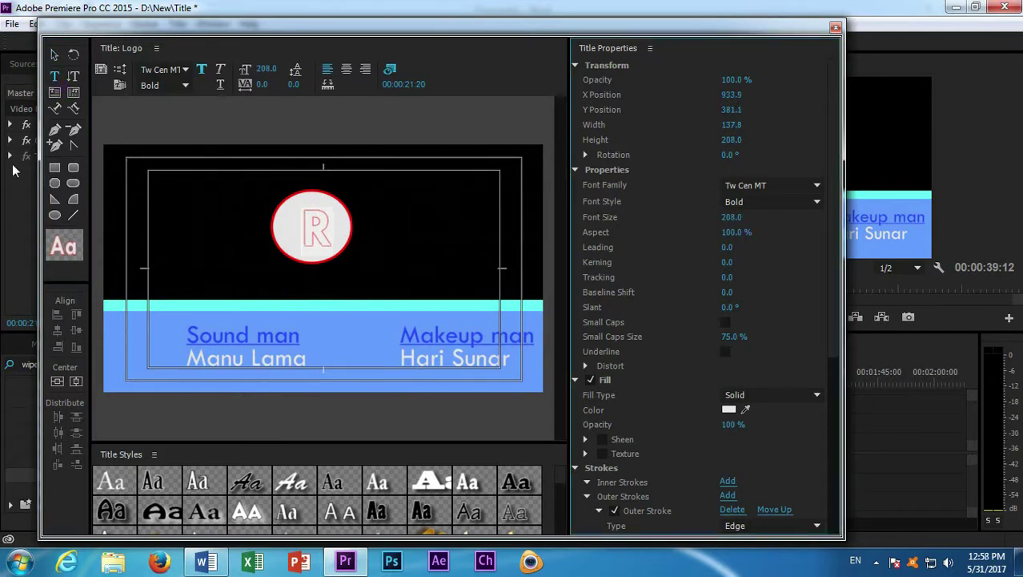
left_click(53, 54)
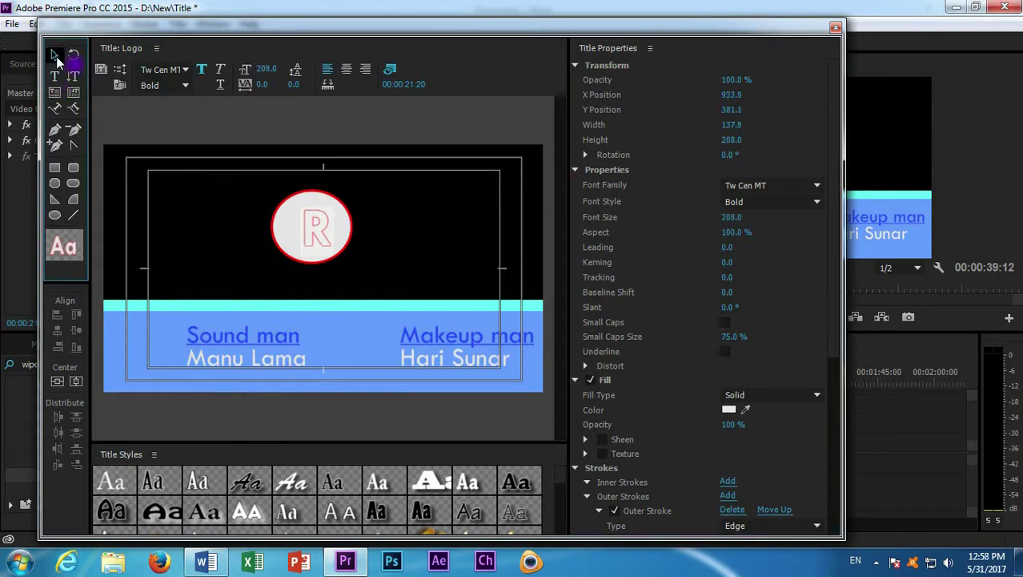
Center and widen the R, enlarge and shift the circle-and-R logo, then save the project.
left_click(303, 229)
left_click_drag(303, 229, 304, 227)
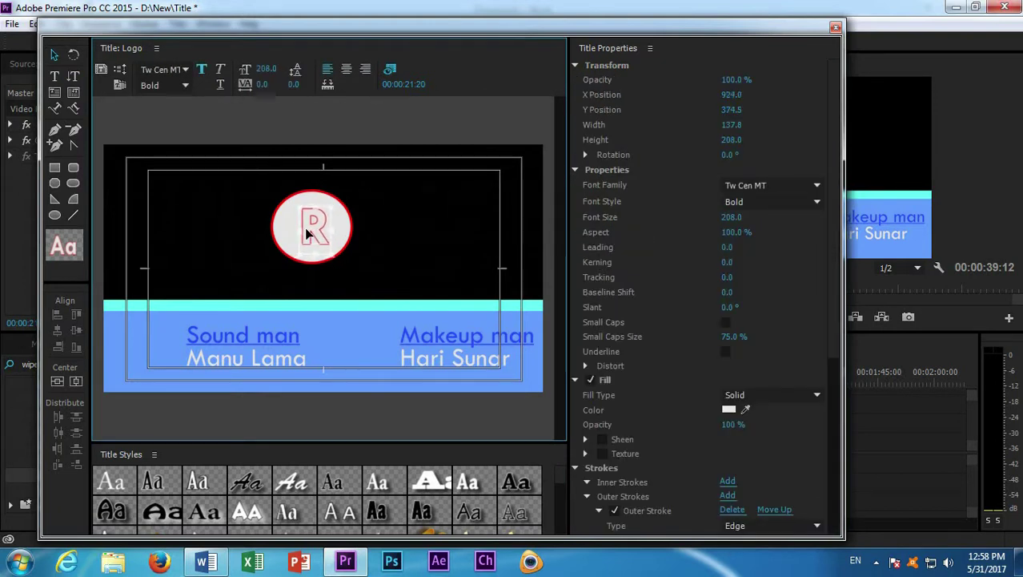
left_click_drag(336, 256, 338, 256)
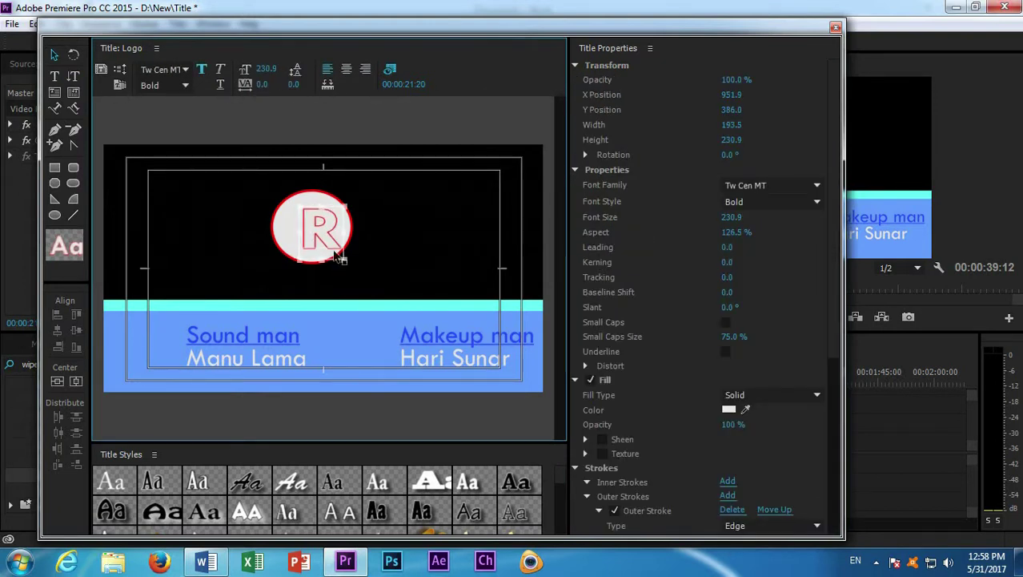
left_click(367, 244)
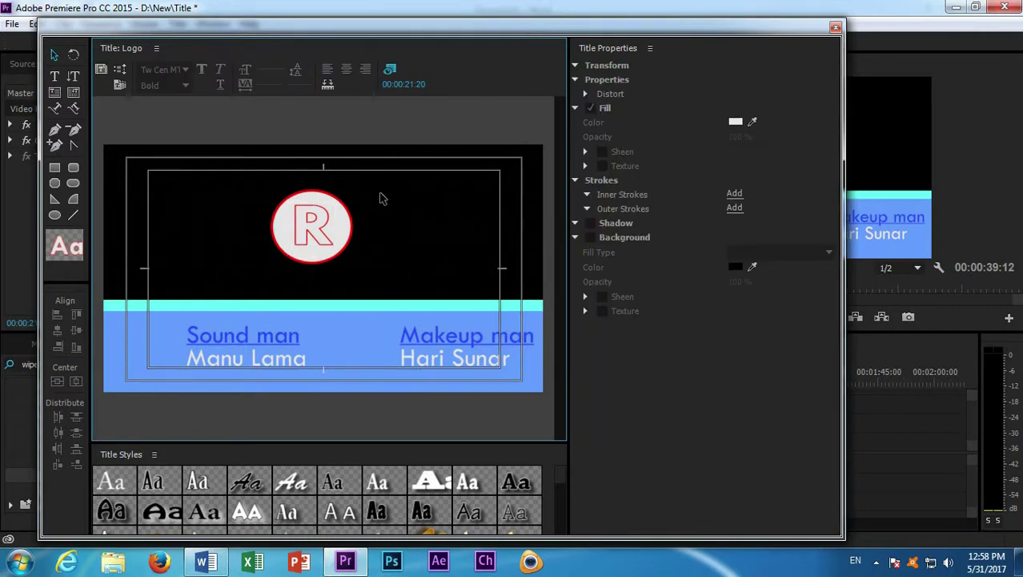
left_click(345, 234)
left_click_drag(352, 262, 373, 277)
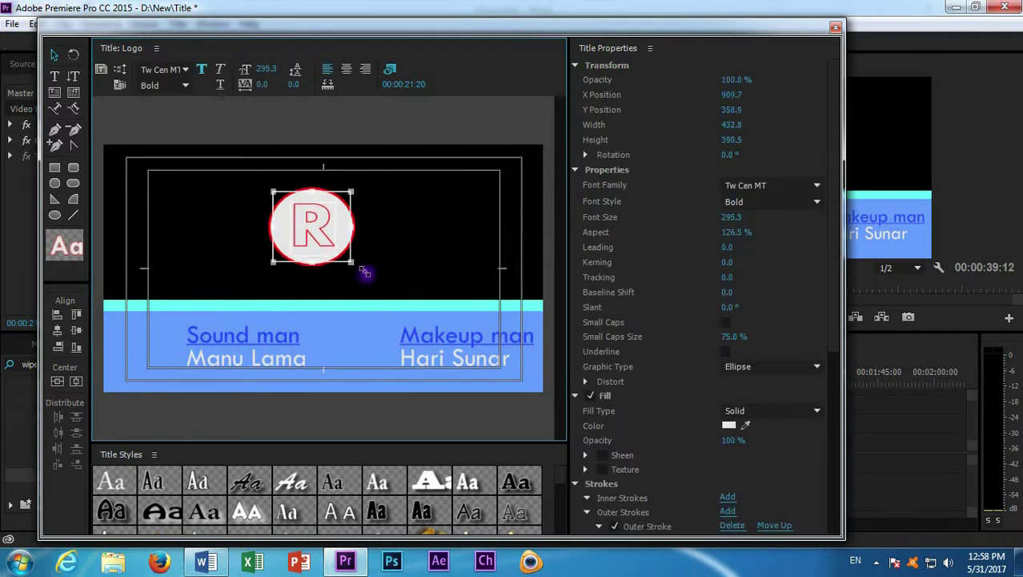
left_click_drag(336, 217, 347, 221)
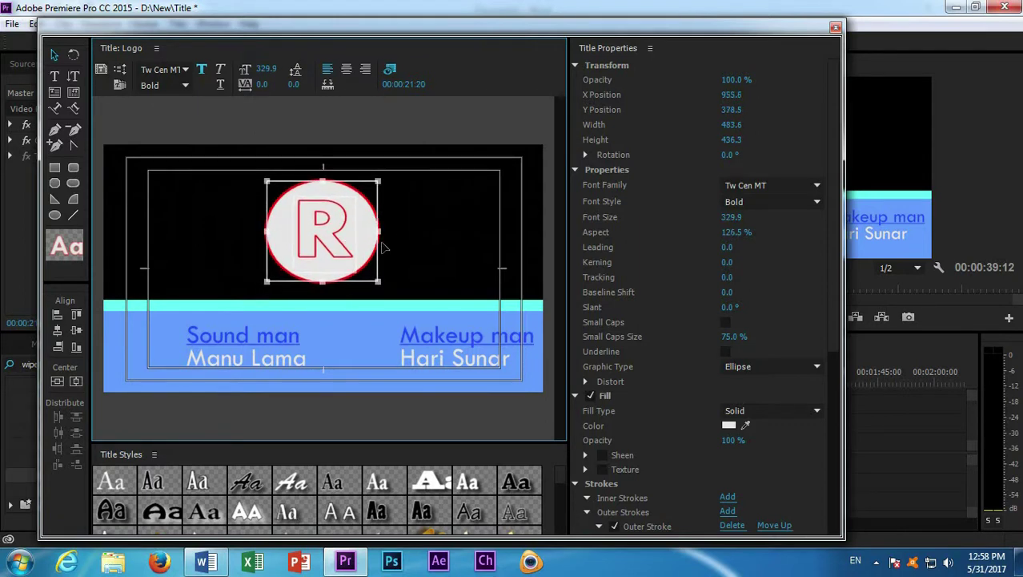
left_click(400, 240)
key("ctrl+s")
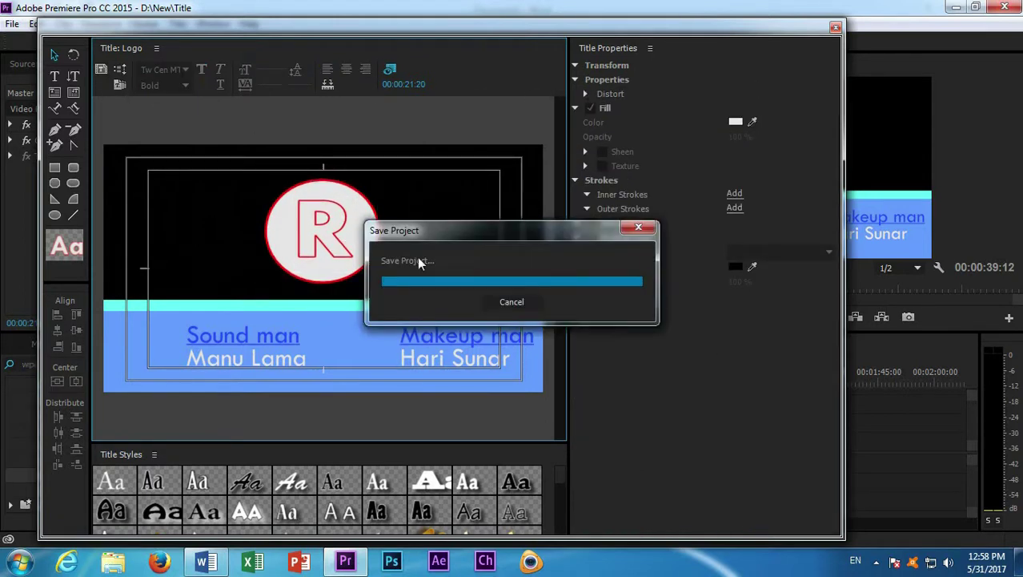
Close the Titler and place the Logo title at the start of V3.
left_click(837, 28)
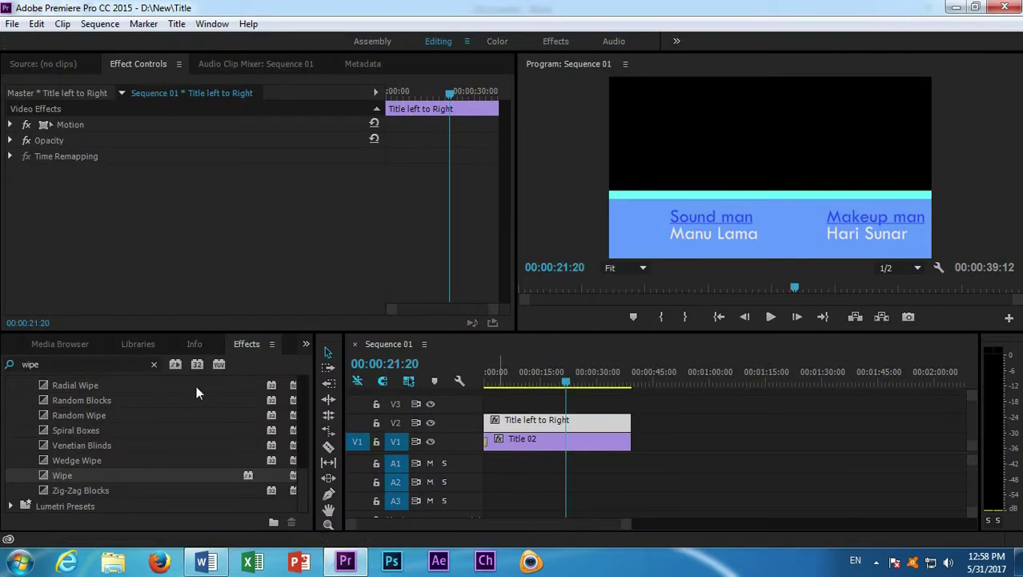
left_click(305, 344)
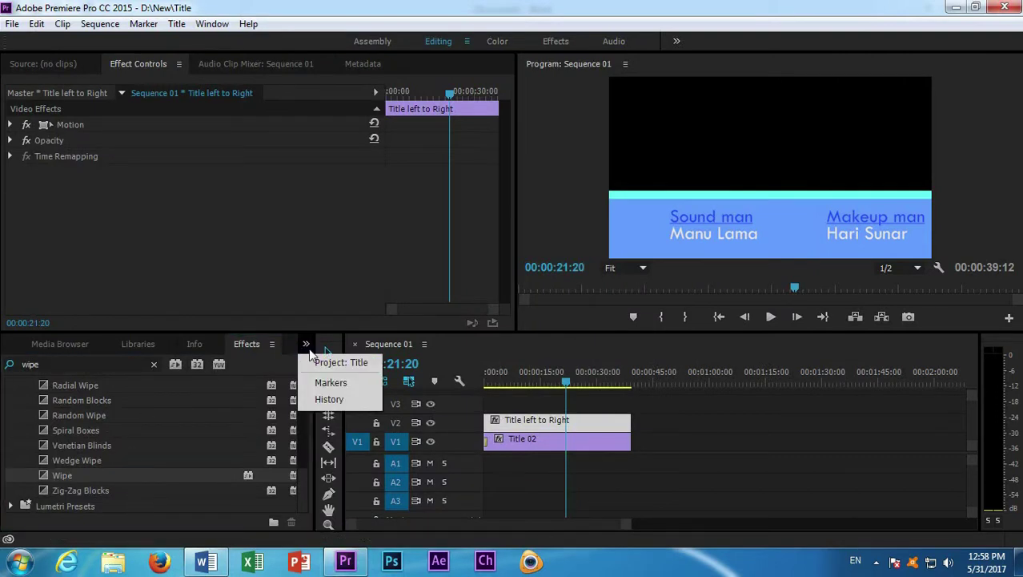
left_click(350, 364)
left_click_drag(213, 462, 492, 403)
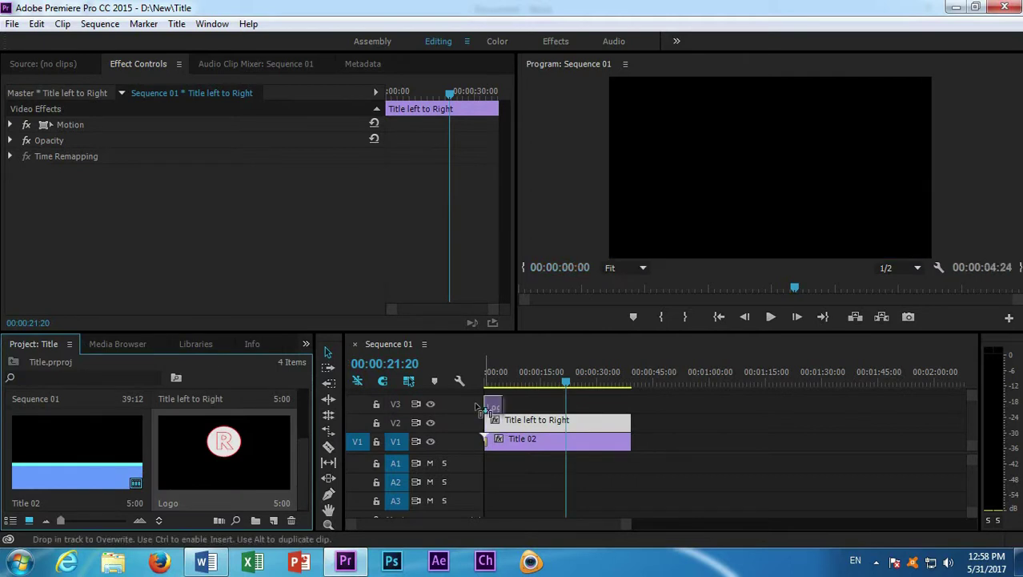
left_click(515, 373)
Stretch the Logo clip's end out to about 37 seconds and trim its start slightly.
left_click(485, 371)
left_click_drag(502, 403, 631, 402)
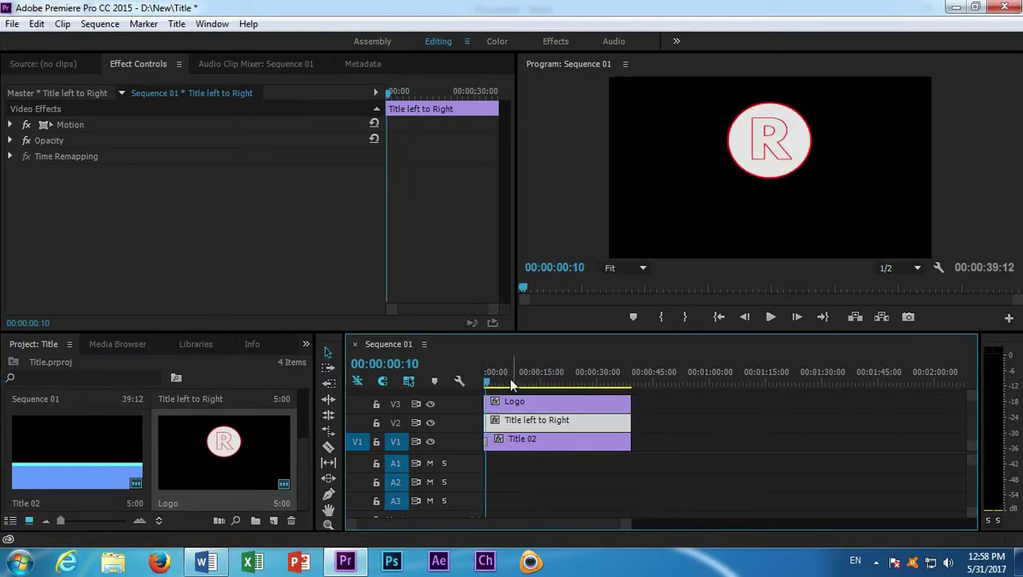
left_click(514, 376)
left_click_drag(495, 407, 489, 385)
left_click(306, 345)
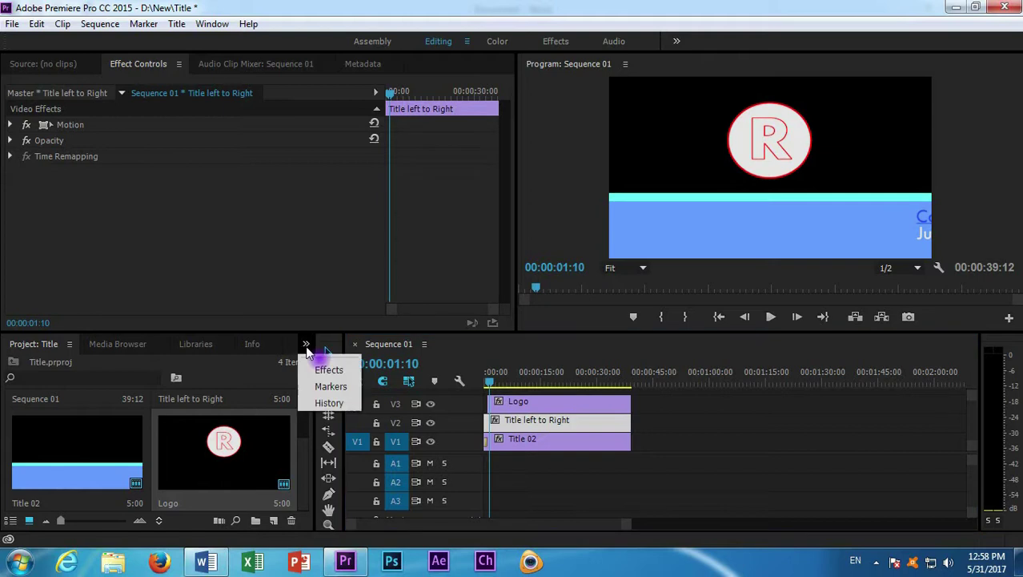
Search Effects for 'zoom' and apply Cross Zoom to the Logo clip's start.
left_click(81, 365)
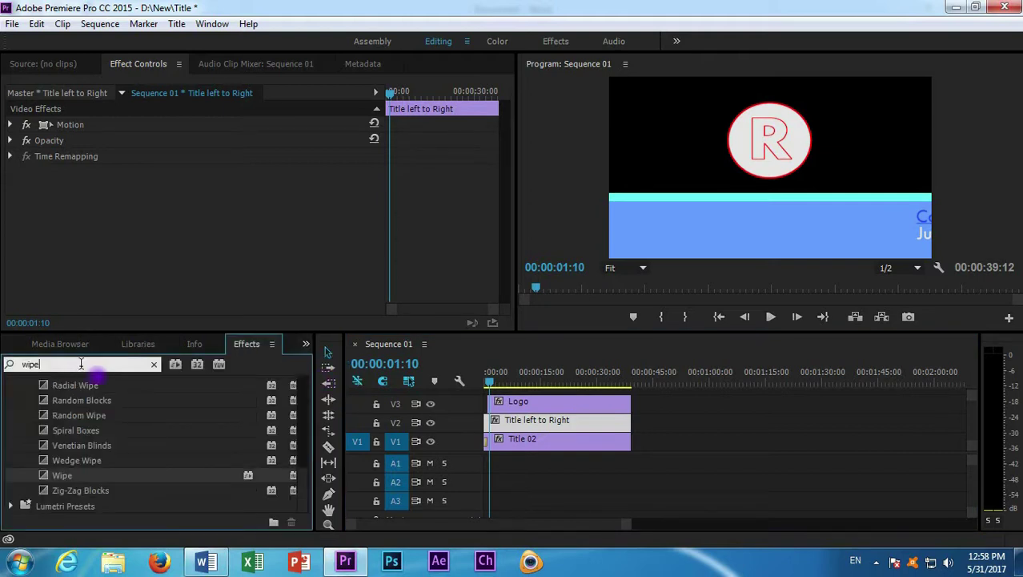
type("zoom")
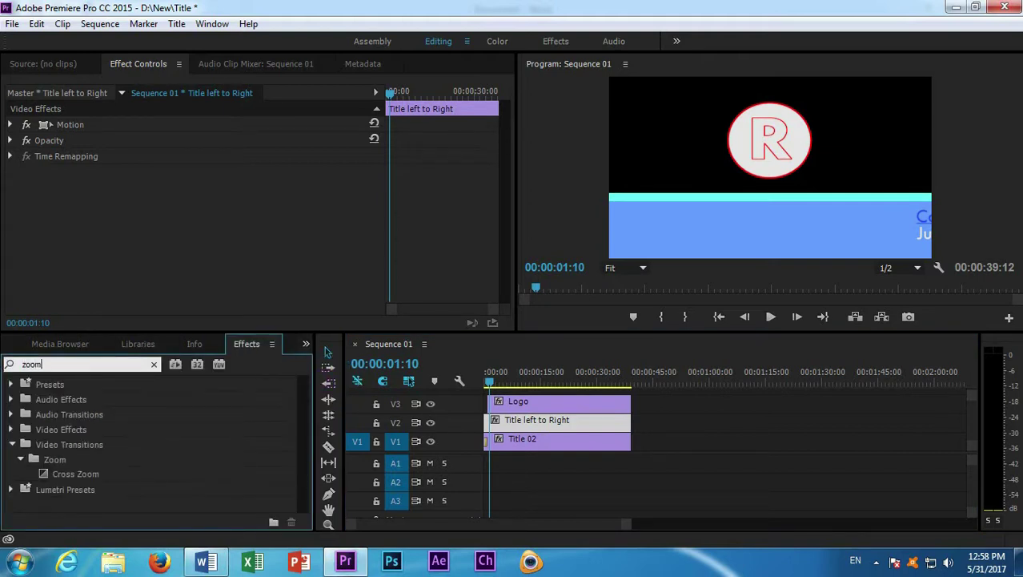
mouse_move(73, 473)
left_mouse_down()
mouse_move(507, 401)
mouse_move(492, 404)
left_mouse_up()
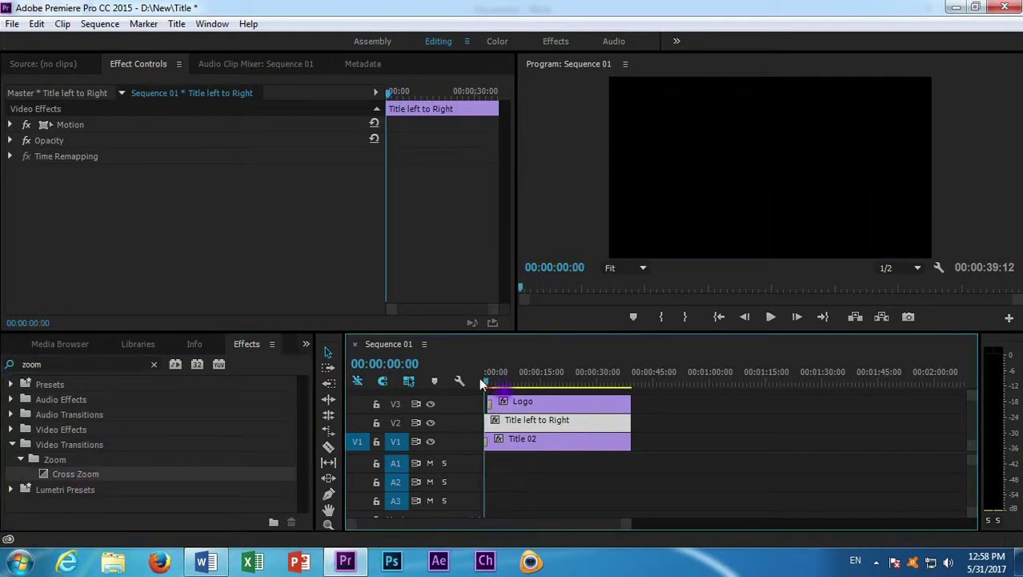
Preview the zoom, then select both credits clips and start them slightly later.
left_click(496, 403)
key("space")
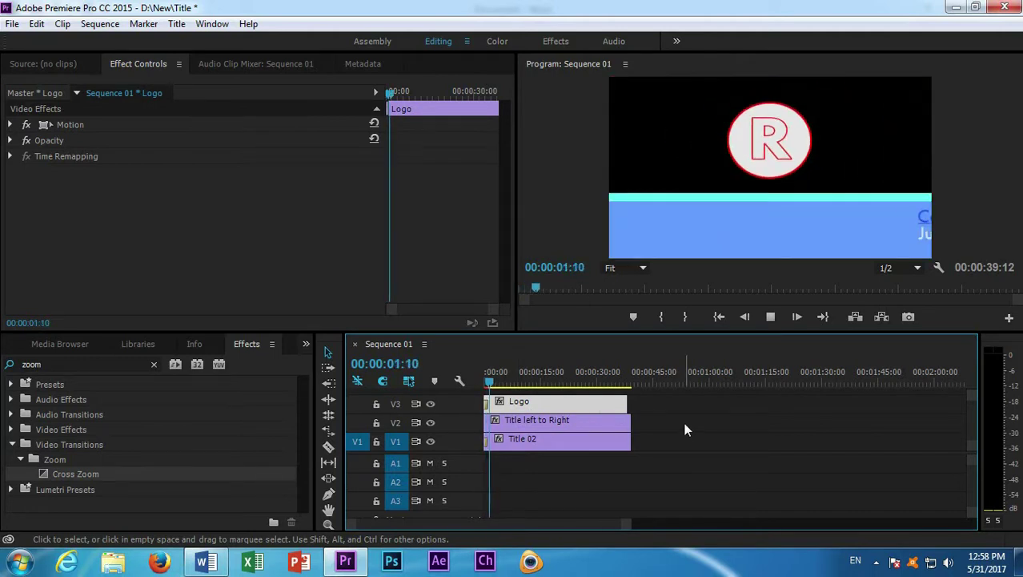
left_click(492, 383)
left_click_drag(492, 383, 486, 379)
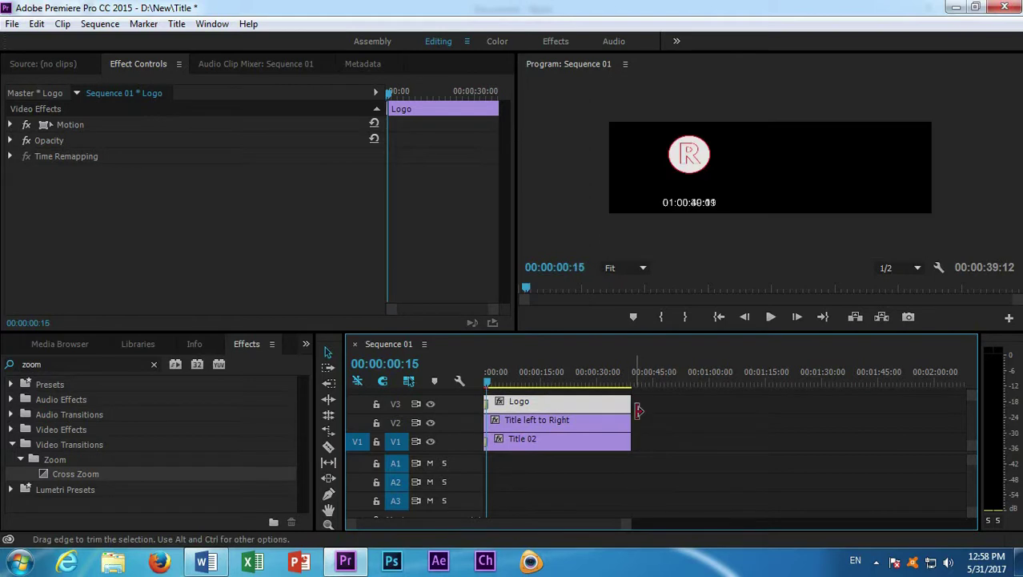
left_click_drag(672, 439, 561, 426)
left_click_drag(487, 377, 472, 382)
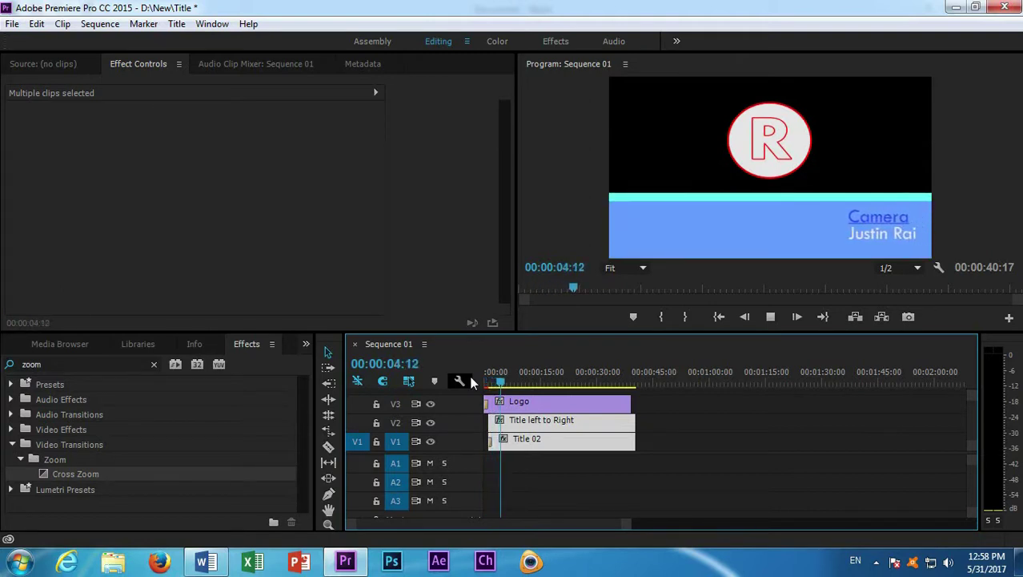
Trim the right edges of Title left to Right and Title 02 back to the Logo clip's end.
left_click_drag(503, 379, 623, 399)
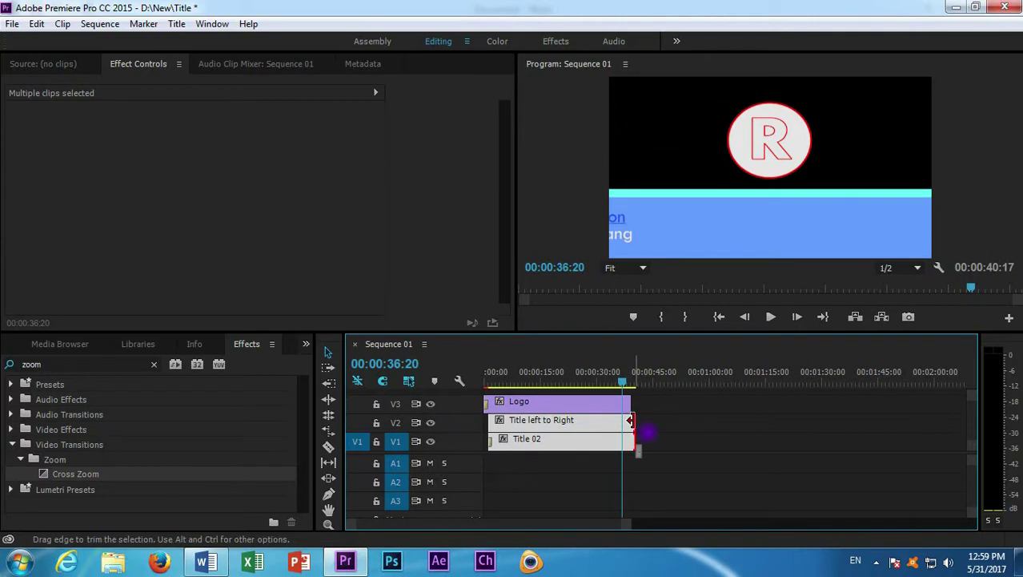
left_click_drag(630, 420, 626, 420)
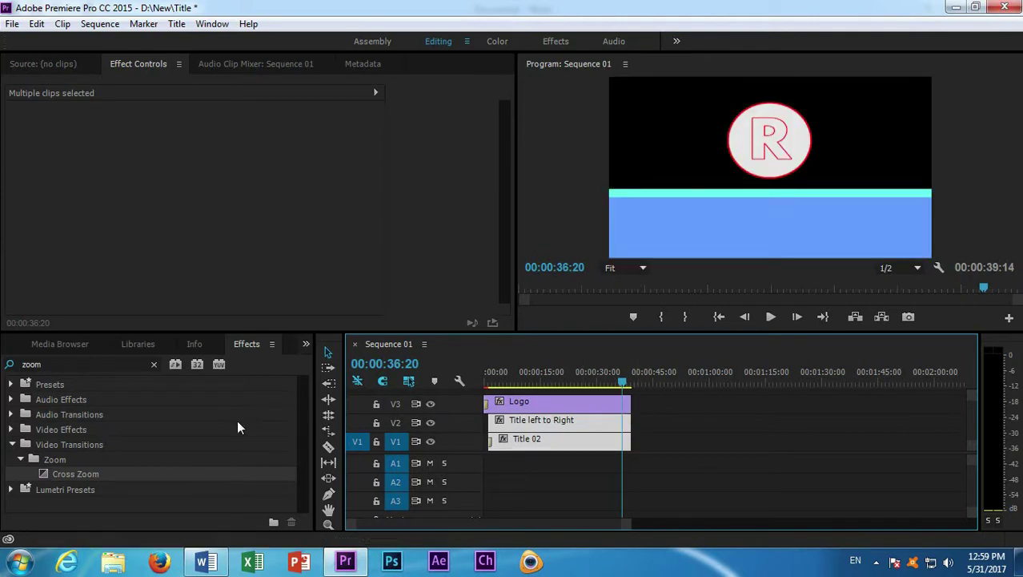
left_click(306, 344)
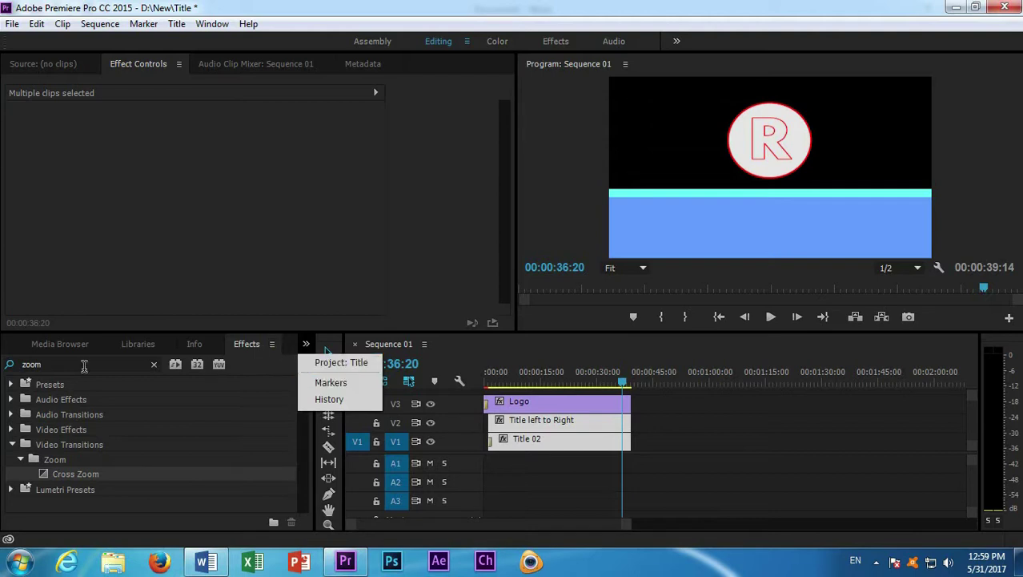
Add Cross Dissolve transitions to the ends of the Logo, Title 02 and Title left to Right clips.
left_click(93, 366)
type("cro")
type("ss d")
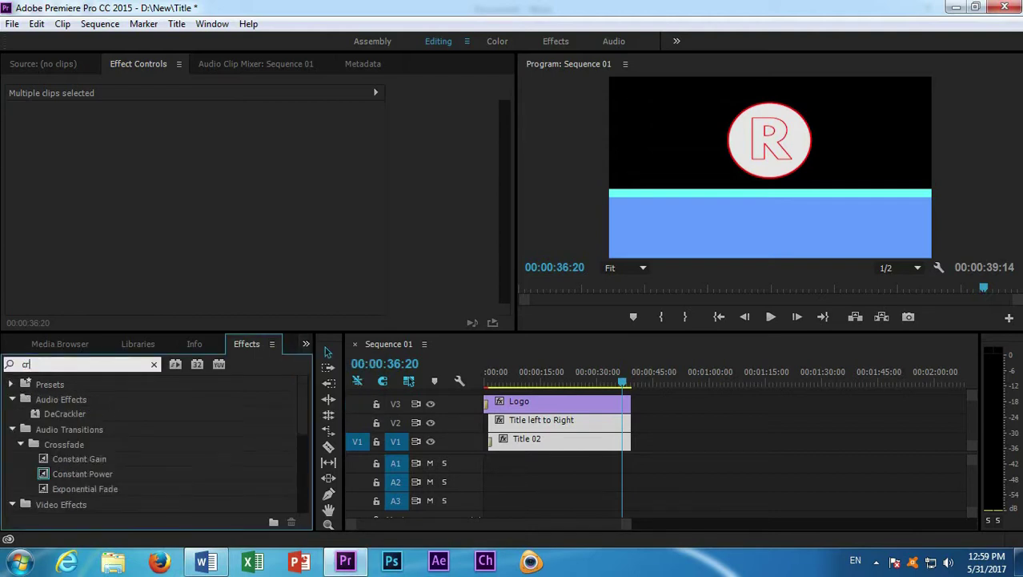
type("is")
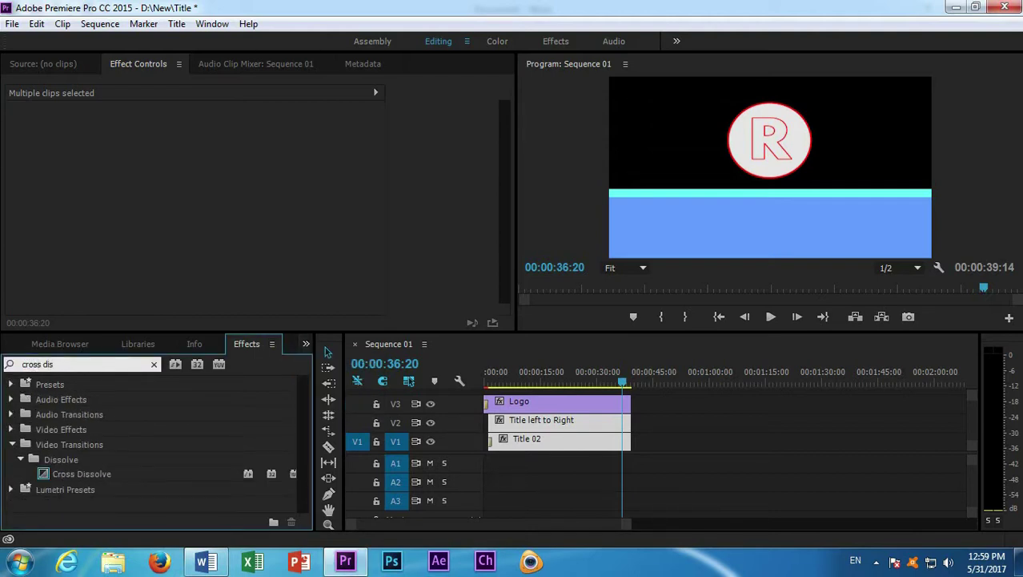
left_click_drag(77, 473, 638, 424)
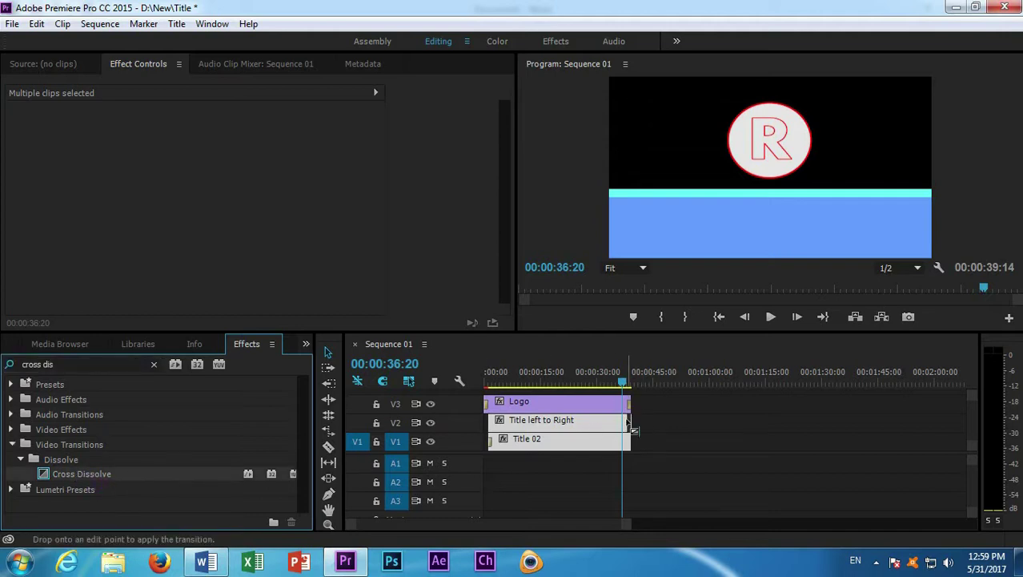
left_click_drag(629, 424, 630, 425)
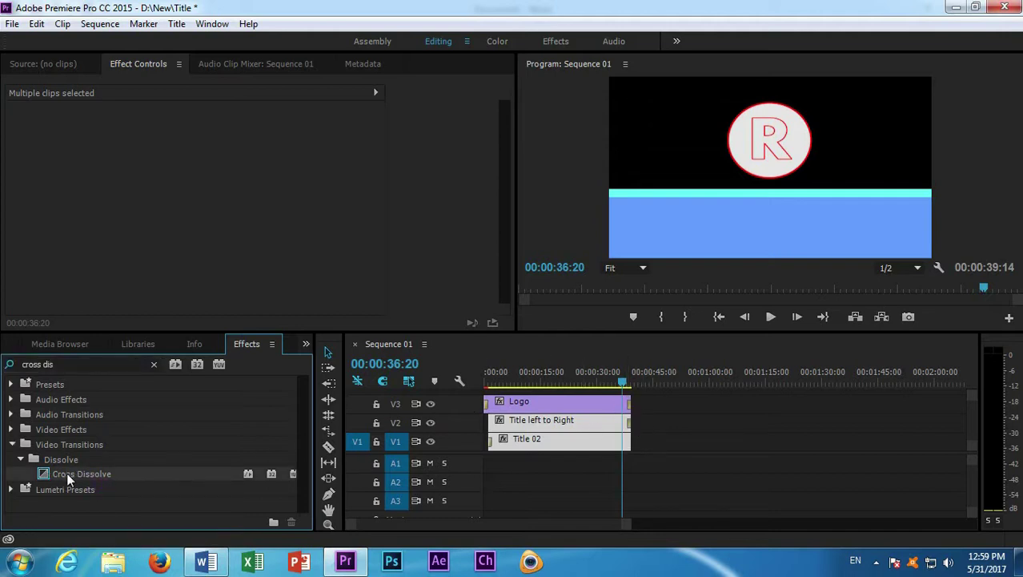
mouse_move(68, 478)
left_mouse_down()
mouse_move(615, 455)
mouse_move(631, 442)
mouse_move(620, 406)
left_mouse_up()
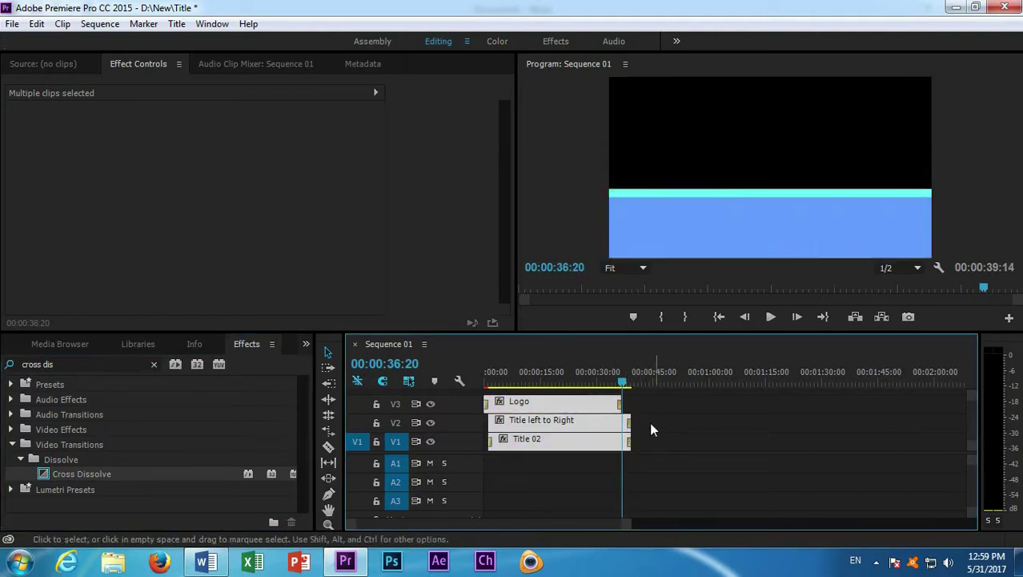
left_click_drag(631, 419, 620, 438)
left_click(617, 385)
left_click_drag(616, 385, 608, 392)
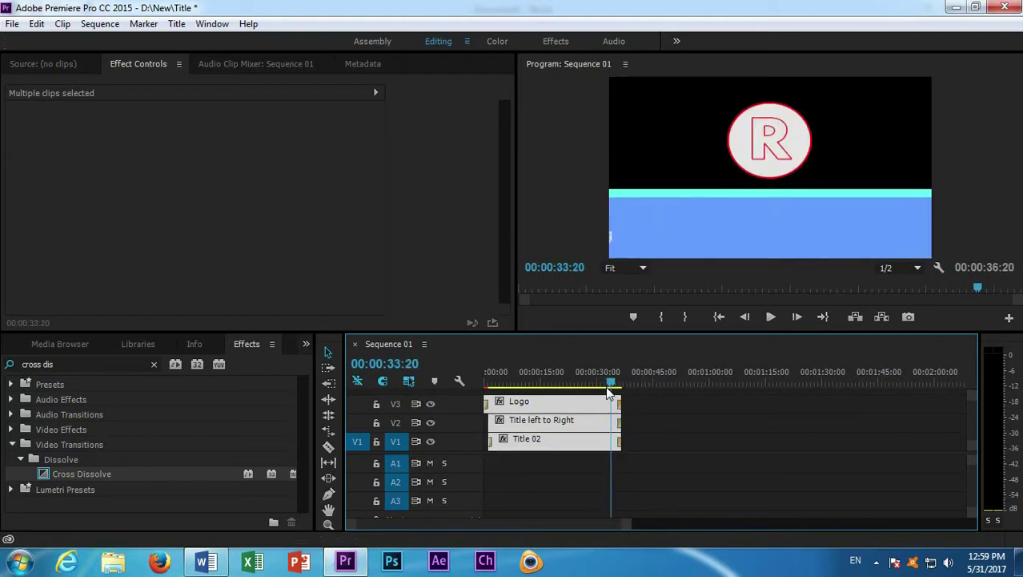
left_click(652, 412)
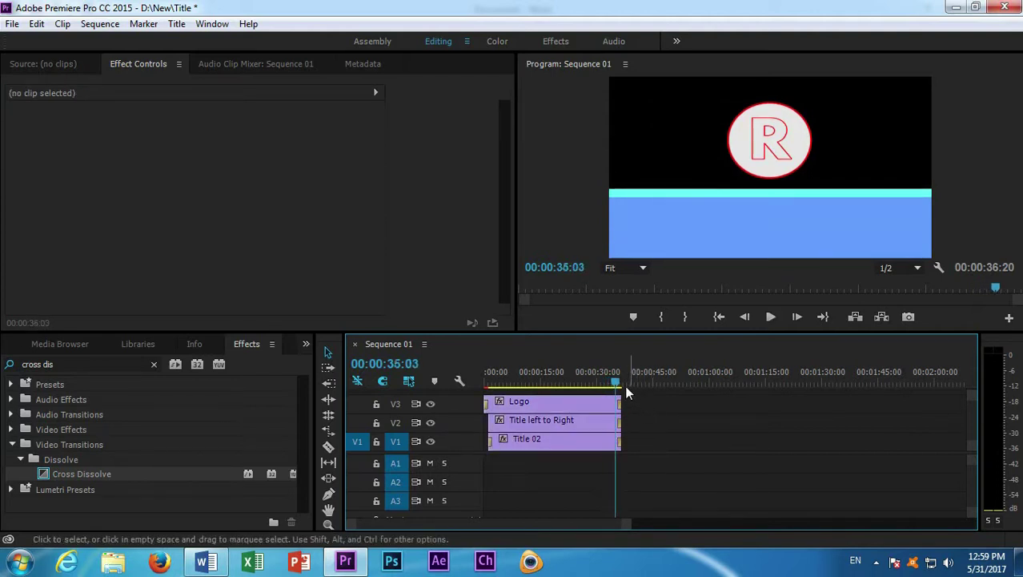
Zoom into the ending and trim the Logo and Title 02 out-points earlier.
left_click(615, 382)
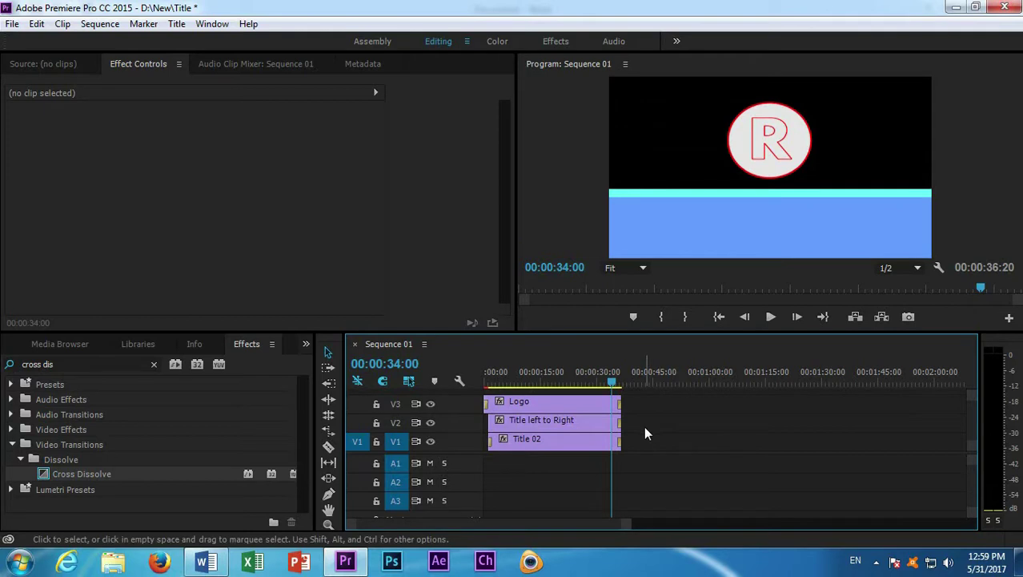
key("equal")
left_click_drag(727, 382, 716, 383)
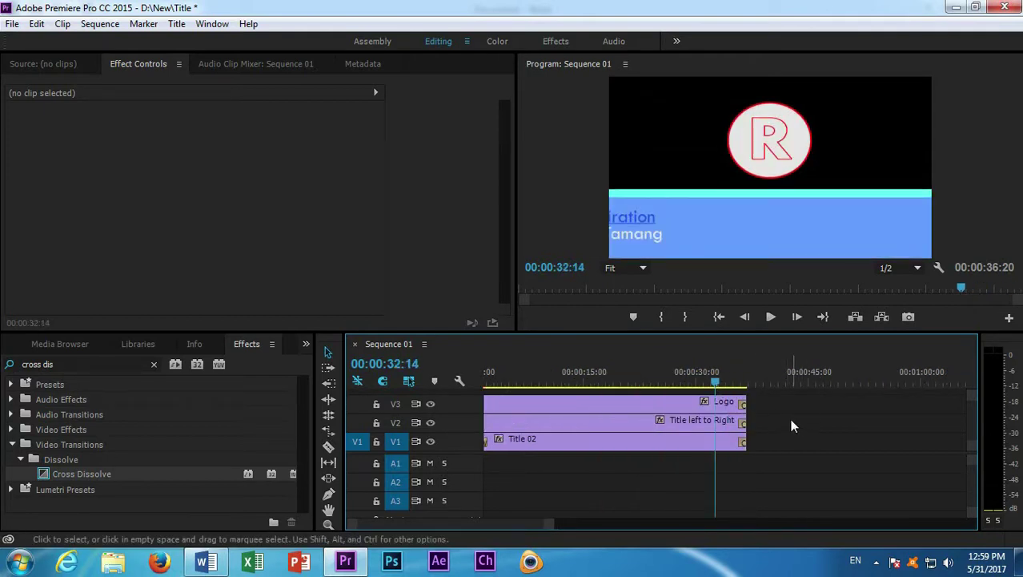
left_click(692, 429)
left_click(824, 440)
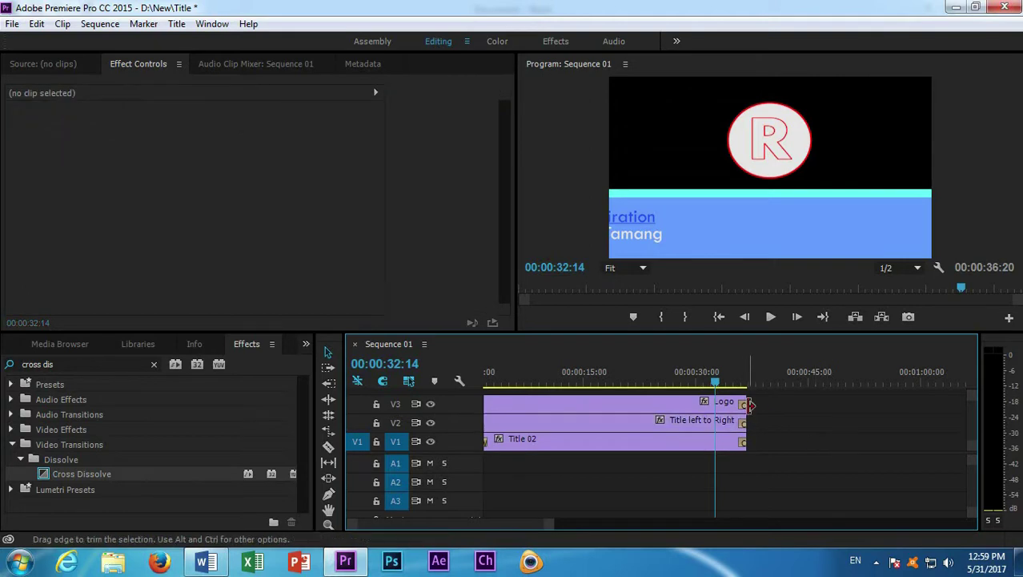
left_click_drag(749, 405, 714, 405)
left_click_drag(743, 442, 719, 443)
Extend Title 02 and the Logo to end together at the playhead around 34:04, then review the ending.
left_click_drag(718, 376, 728, 384)
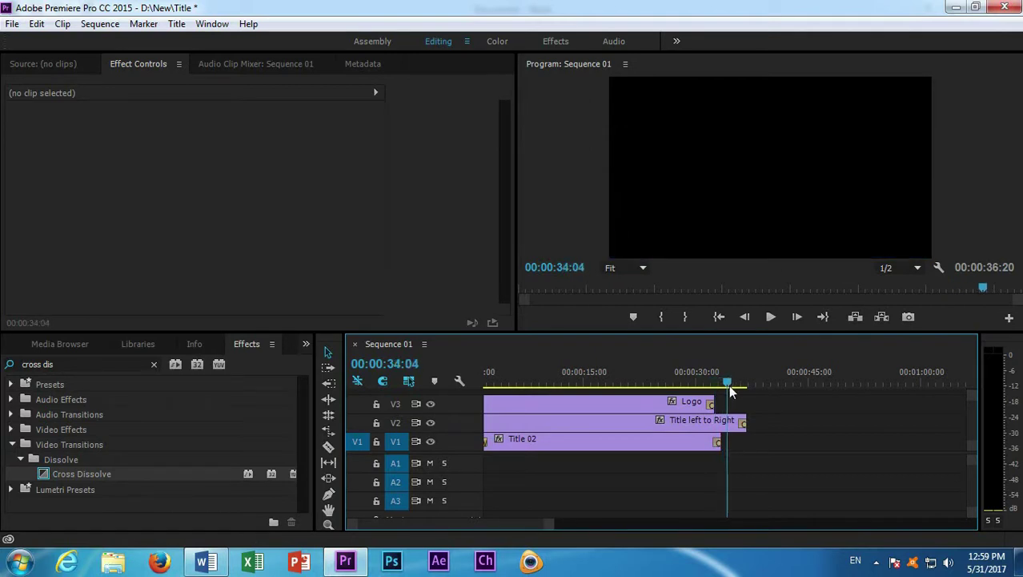
left_click_drag(718, 440, 727, 441)
mouse_move(713, 403)
left_mouse_down()
mouse_move(727, 402)
mouse_move(688, 385)
left_mouse_up()
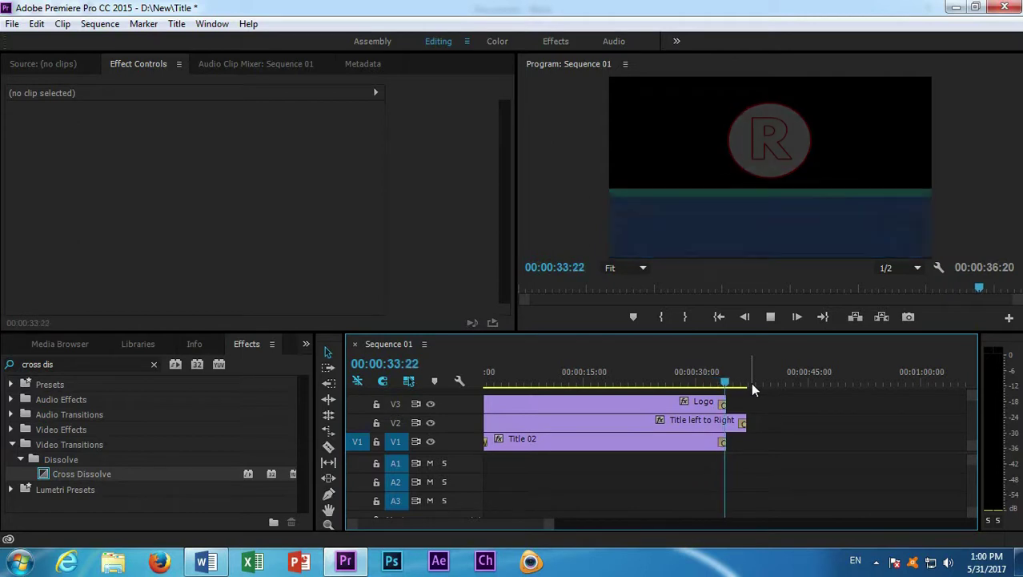
left_click_drag(735, 383, 610, 386)
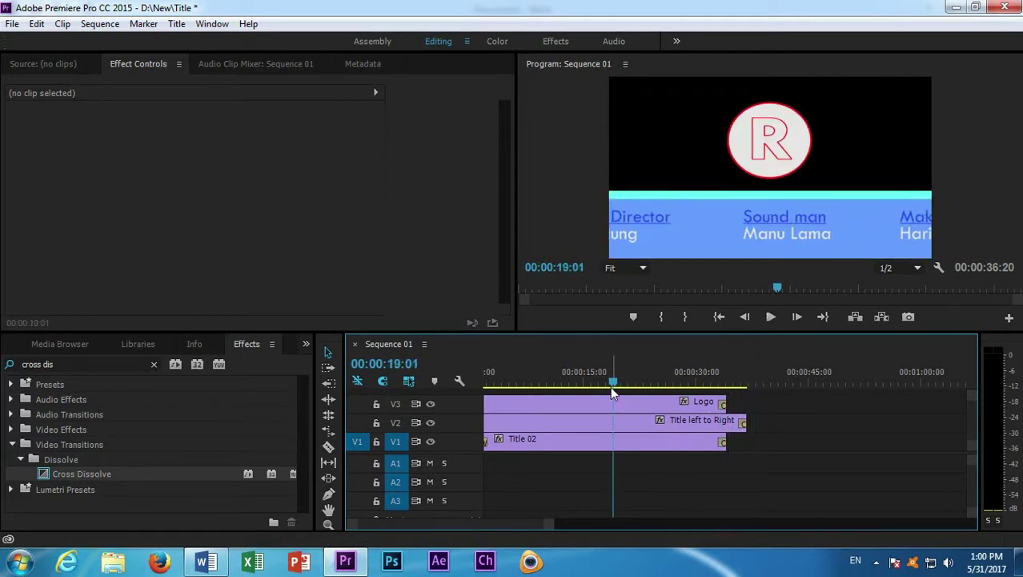
key("minus")
key("minus")
key("minus")
key("equal")
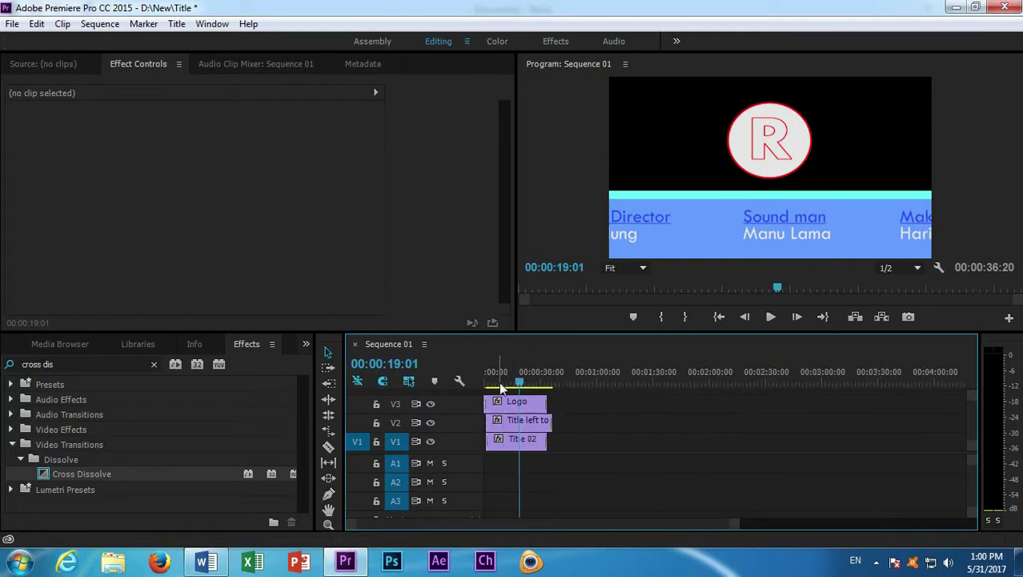
Preview the opening credits, stop playback, and save the project with Ctrl+S.
key("equal")
mouse_move(504, 382)
left_mouse_down()
mouse_move(539, 382)
mouse_move(473, 381)
left_mouse_up()
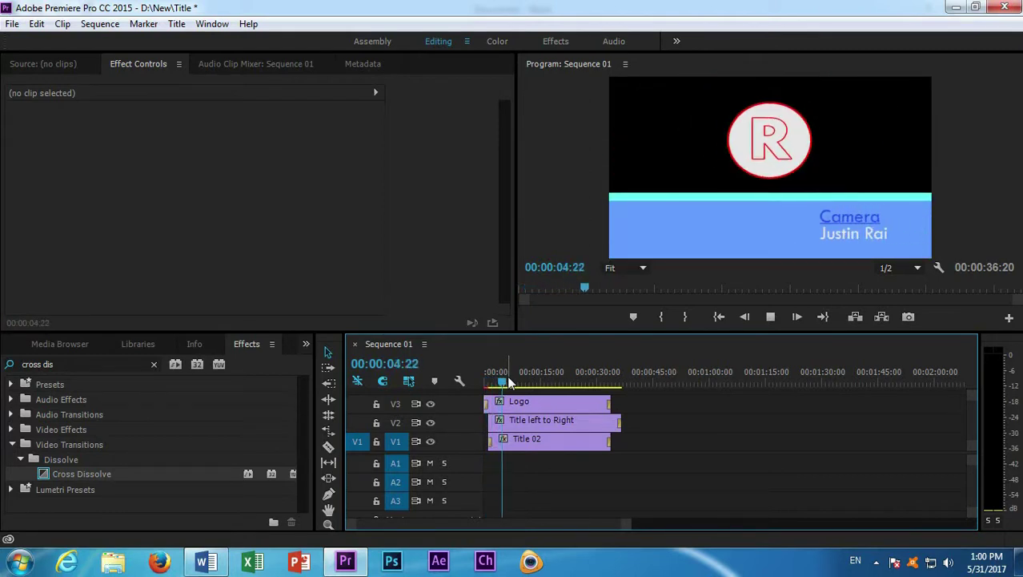
key("space")
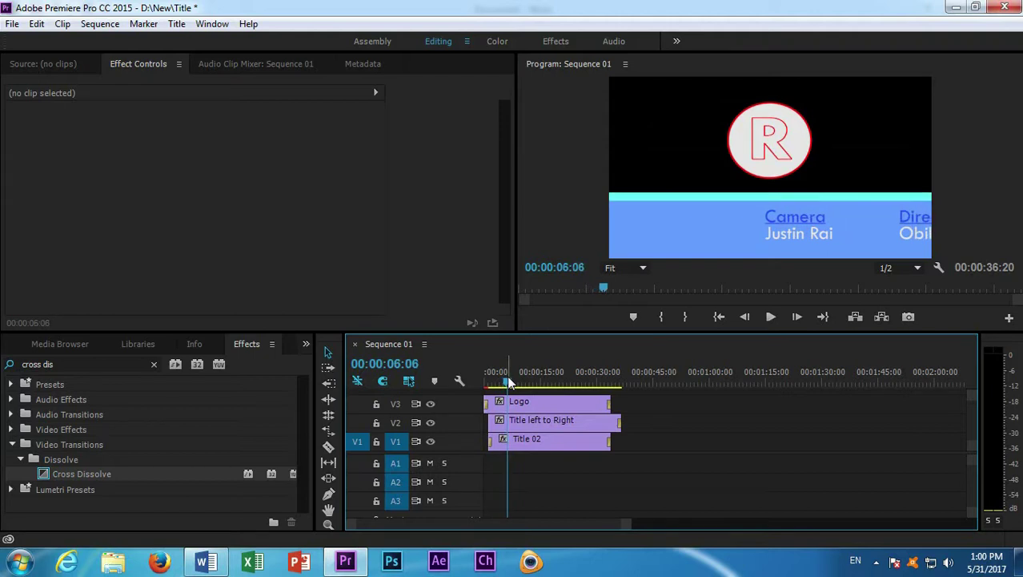
key("ctrl+s")
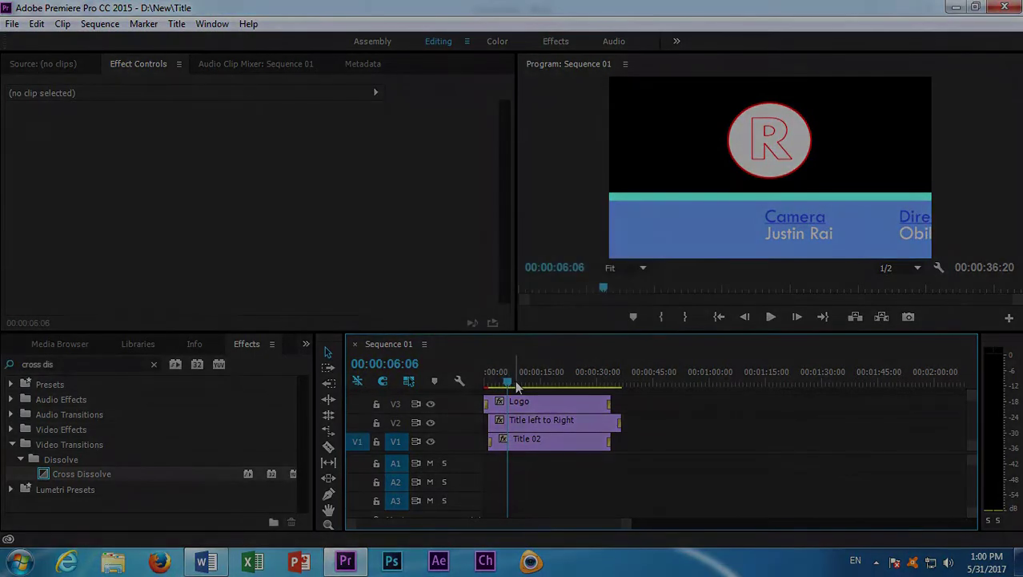